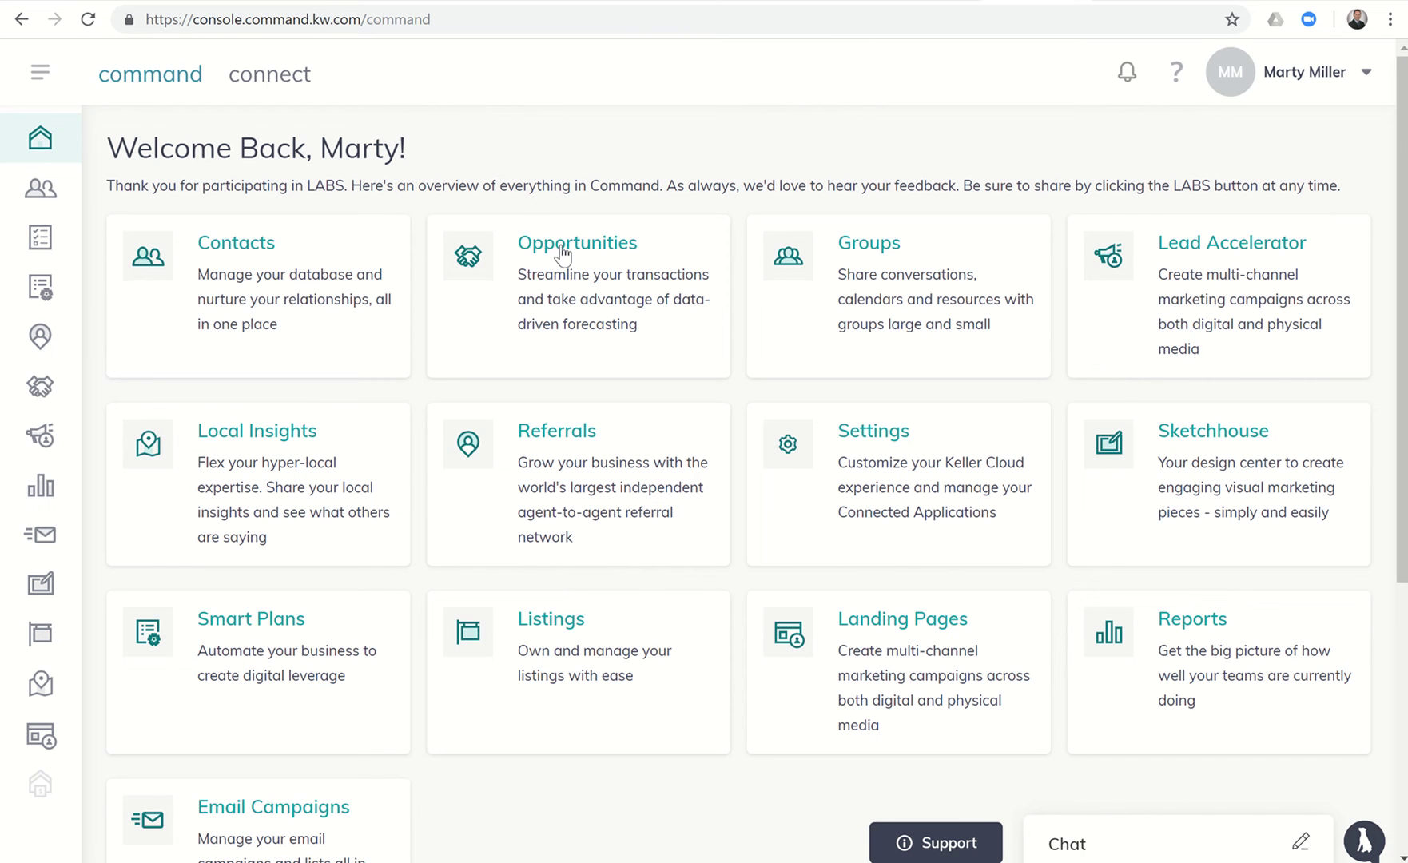
Step: Open the Opportunities sales pipeline from the dashboard
{"action": "left_click", "coordinate": [562, 250]}
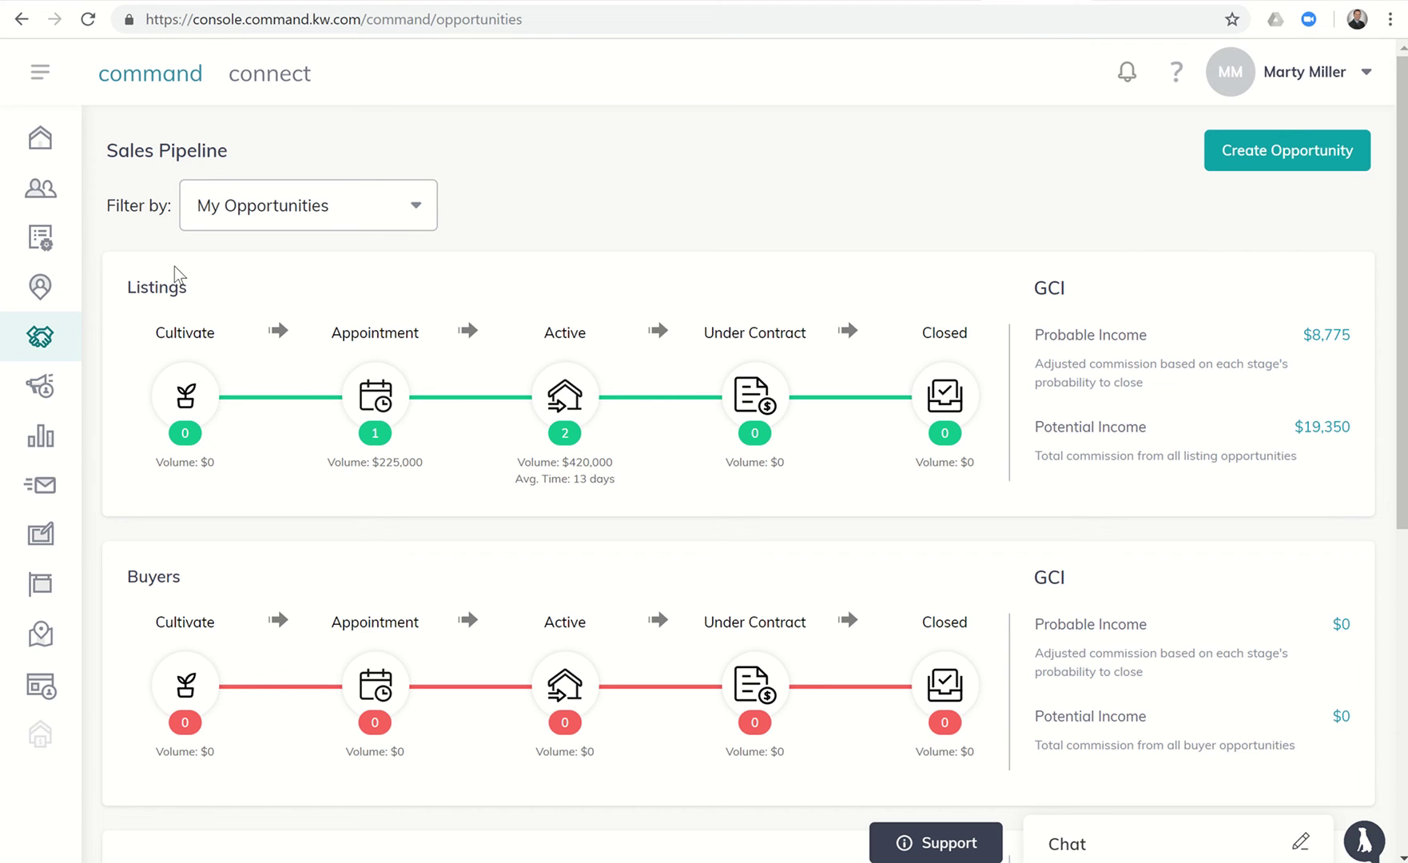
Step: Open the active Seller - Listing opportunity and show its offers, which has none yet
{"action": "left_click", "coordinate": [562, 389]}
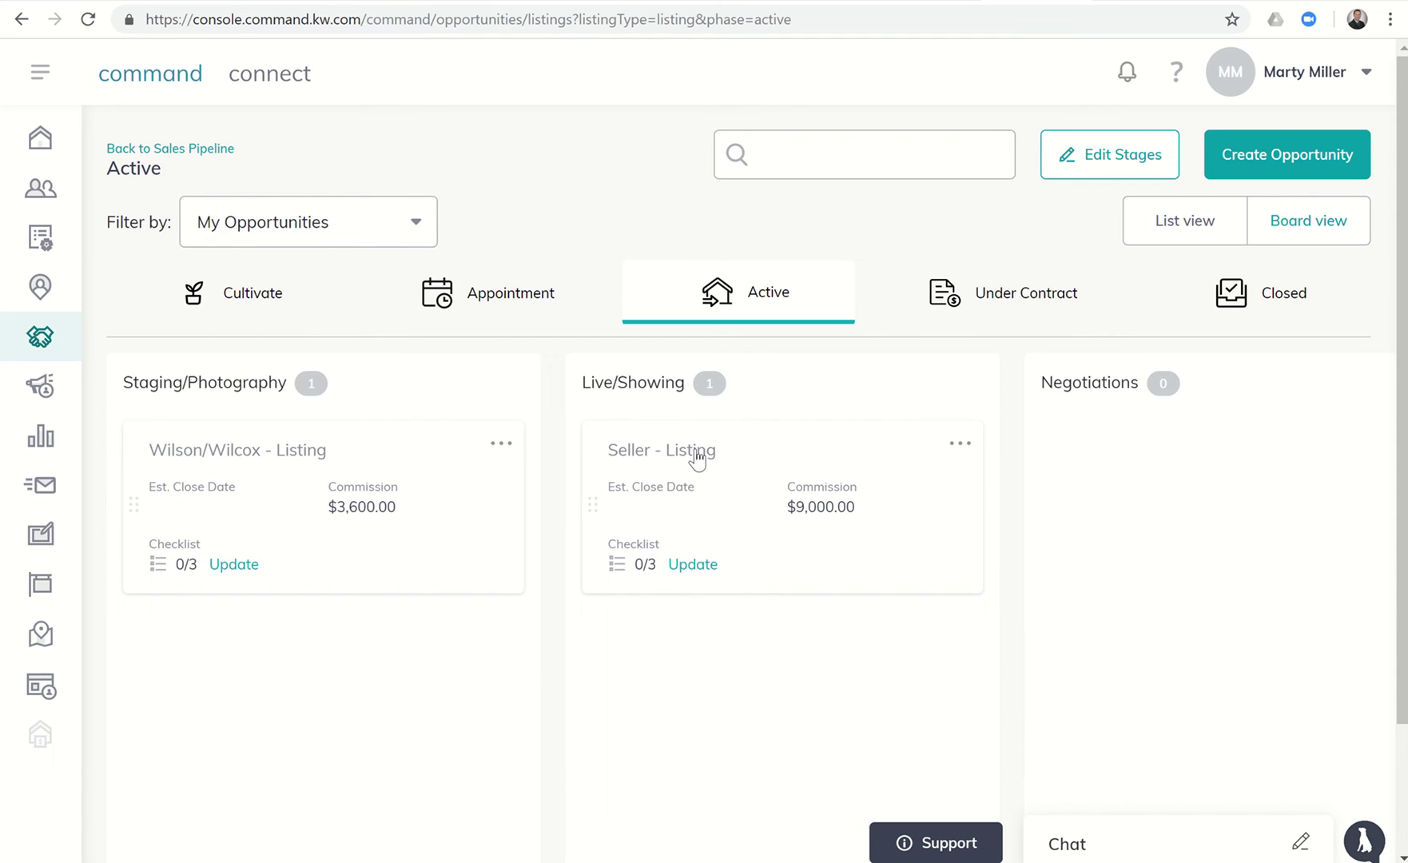
{"action": "left_click", "coordinate": [742, 480]}
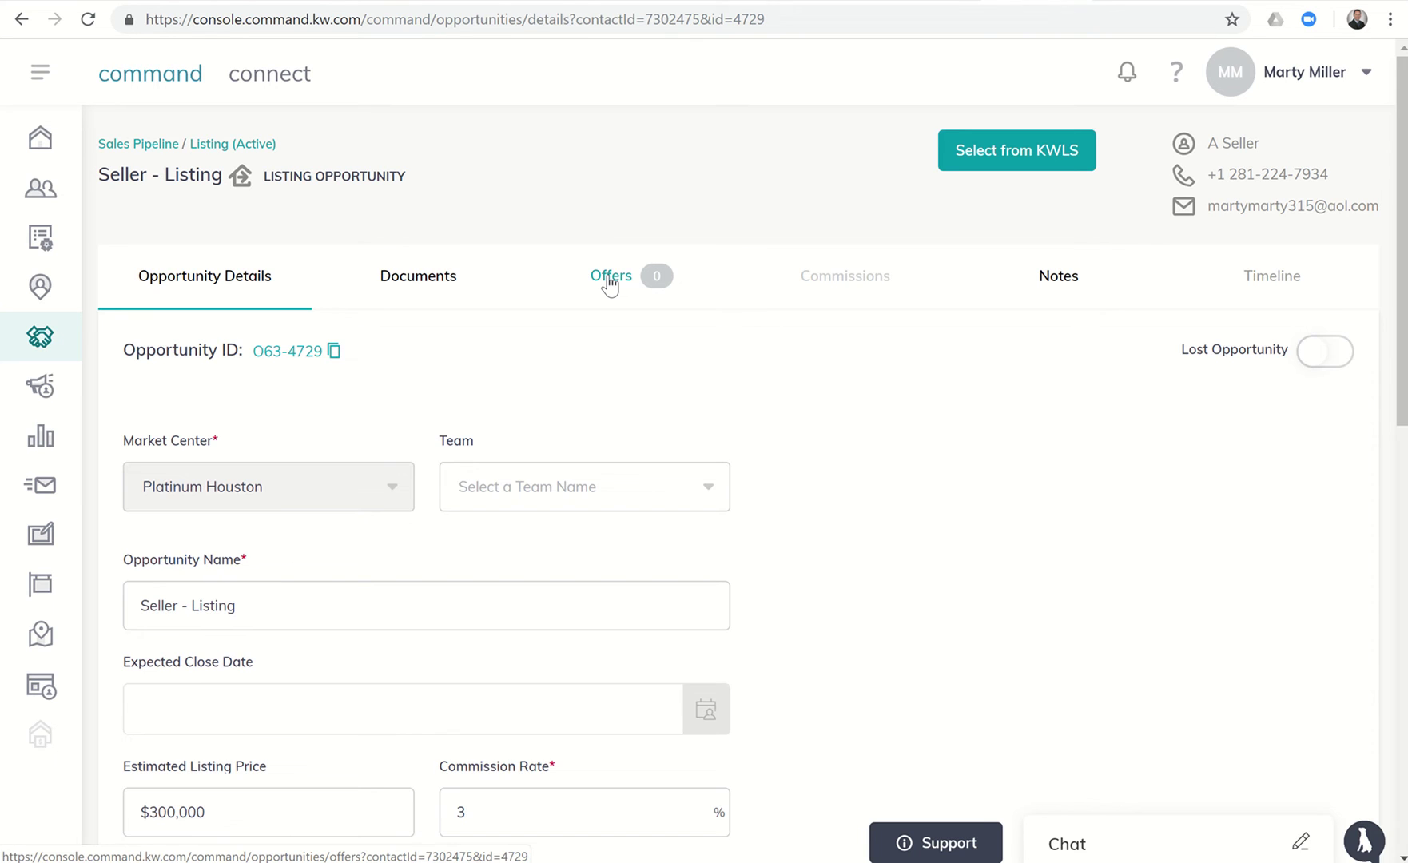
{"action": "left_click", "coordinate": [609, 282]}
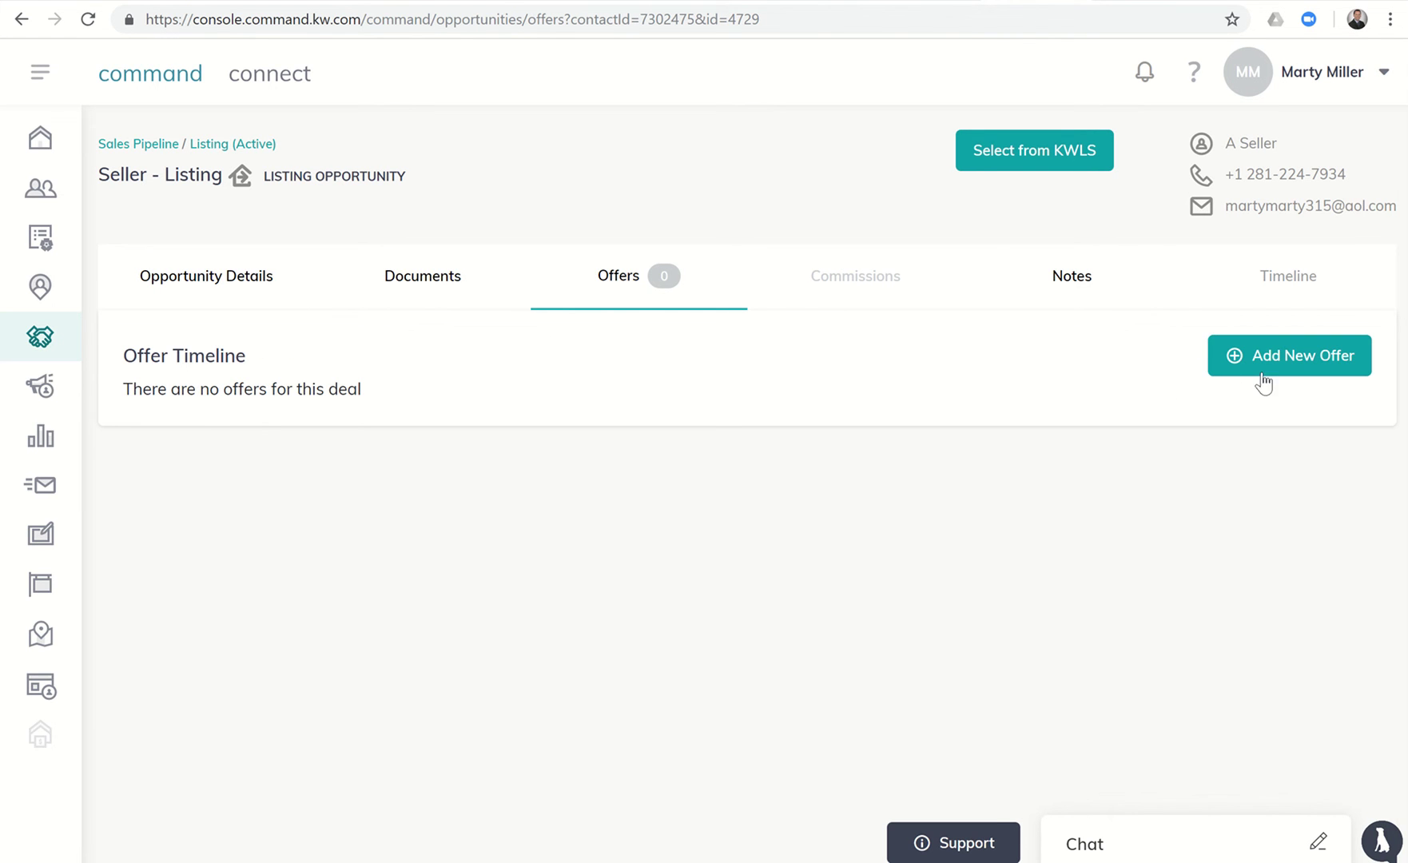
Step: Add a new offer version named 'Initial Offer - A Buyer'
{"action": "left_click", "coordinate": [1303, 356]}
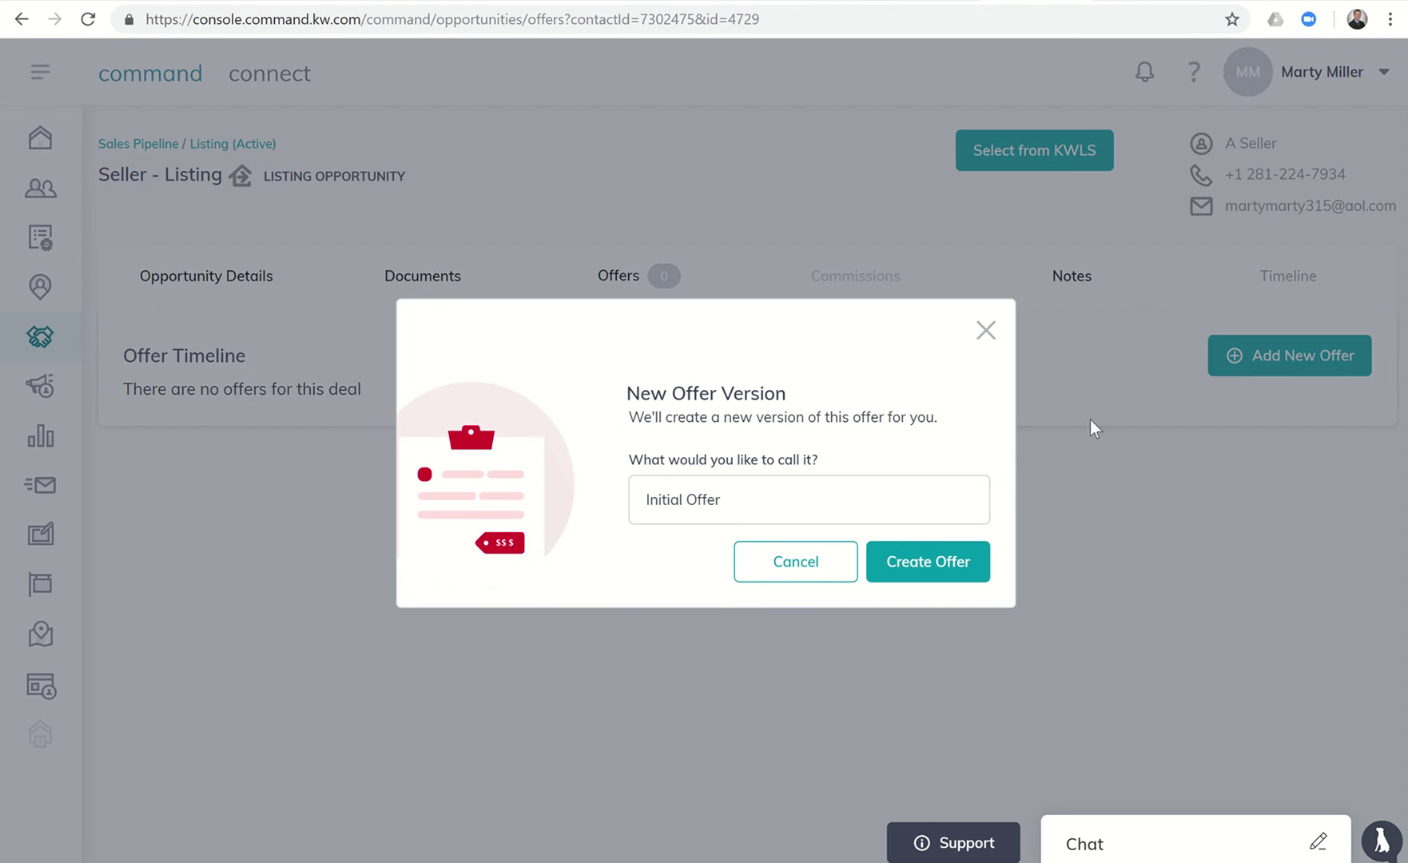
{"action": "left_click", "coordinate": [743, 500]}
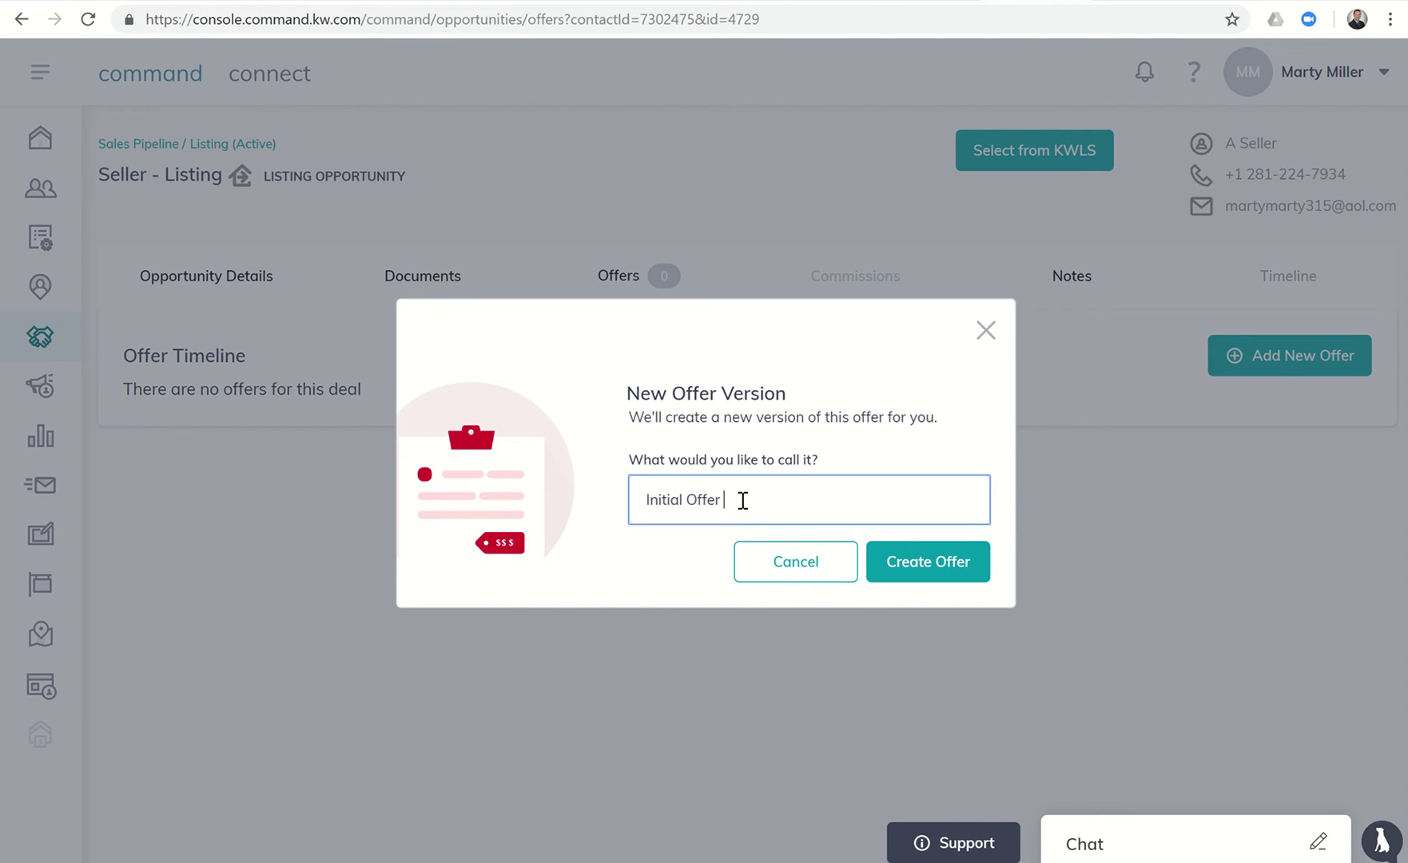
{"action": "type", "text": "- "}
{"action": "type", "text": "A Sel"}
{"action": "key", "text": "BackSpace"}
{"action": "key", "text": "BackSpace"}
{"action": "key", "text": "BackSpace"}
{"action": "type", "text": "Buyer"}
Step: Create the offer and set its close date to 04/10/2019
{"action": "left_click", "coordinate": [913, 569]}
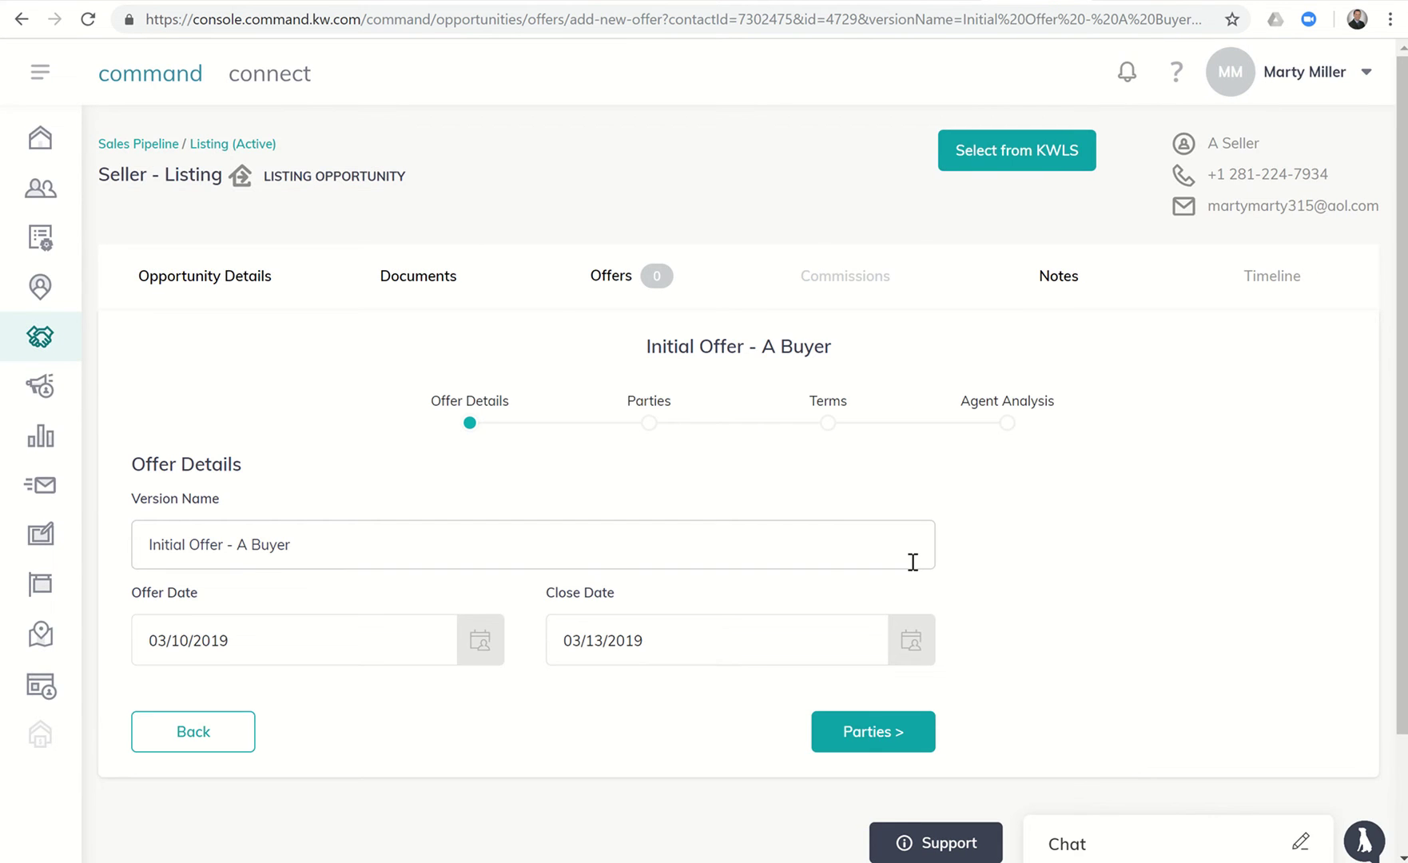
{"action": "scroll", "coordinate": [608, 543], "scroll_direction": "down", "scroll_amount": 2}
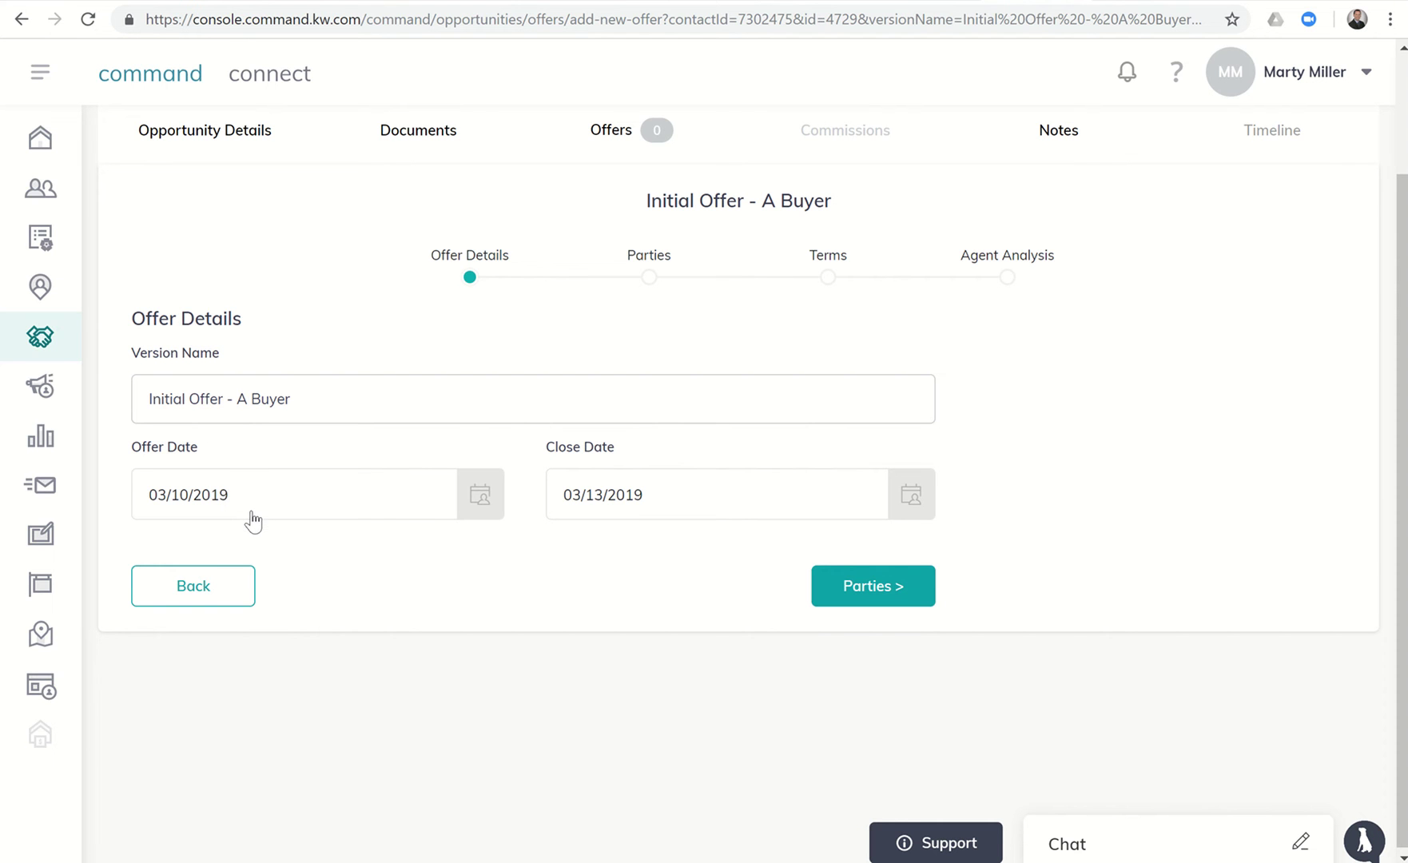
{"action": "left_click", "coordinate": [637, 510]}
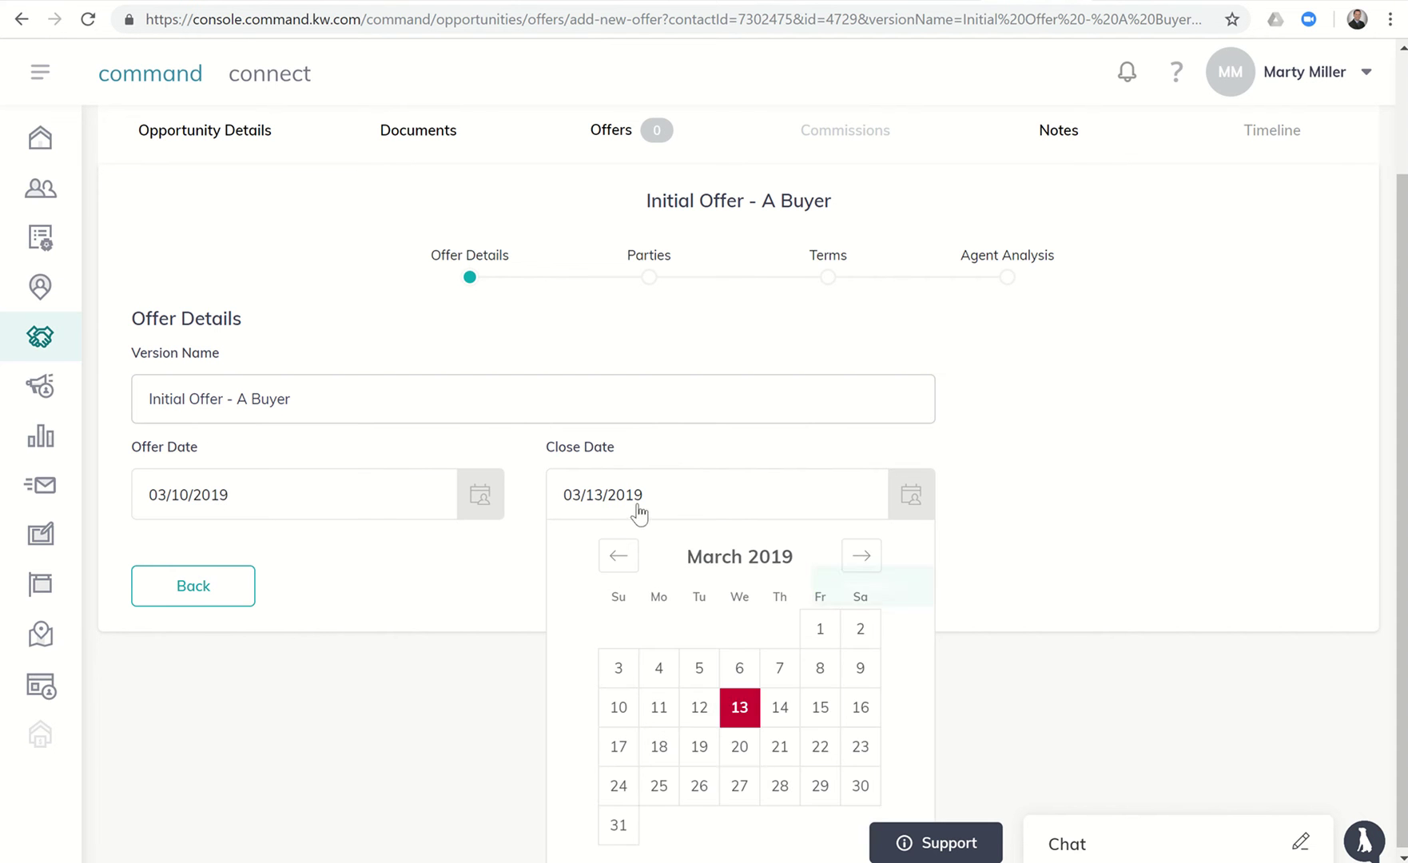
{"action": "left_click", "coordinate": [862, 556]}
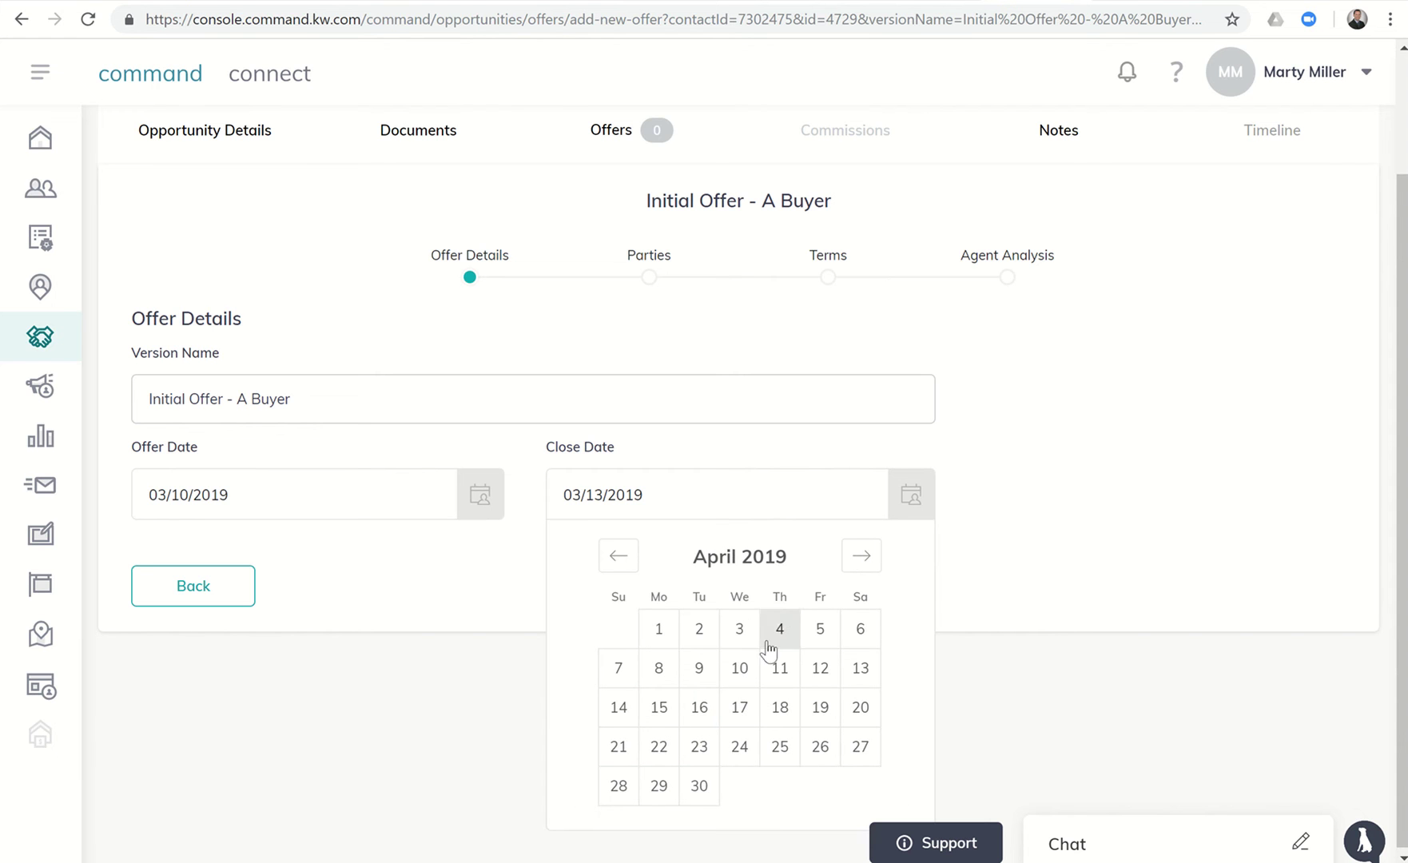
{"action": "left_click", "coordinate": [740, 668]}
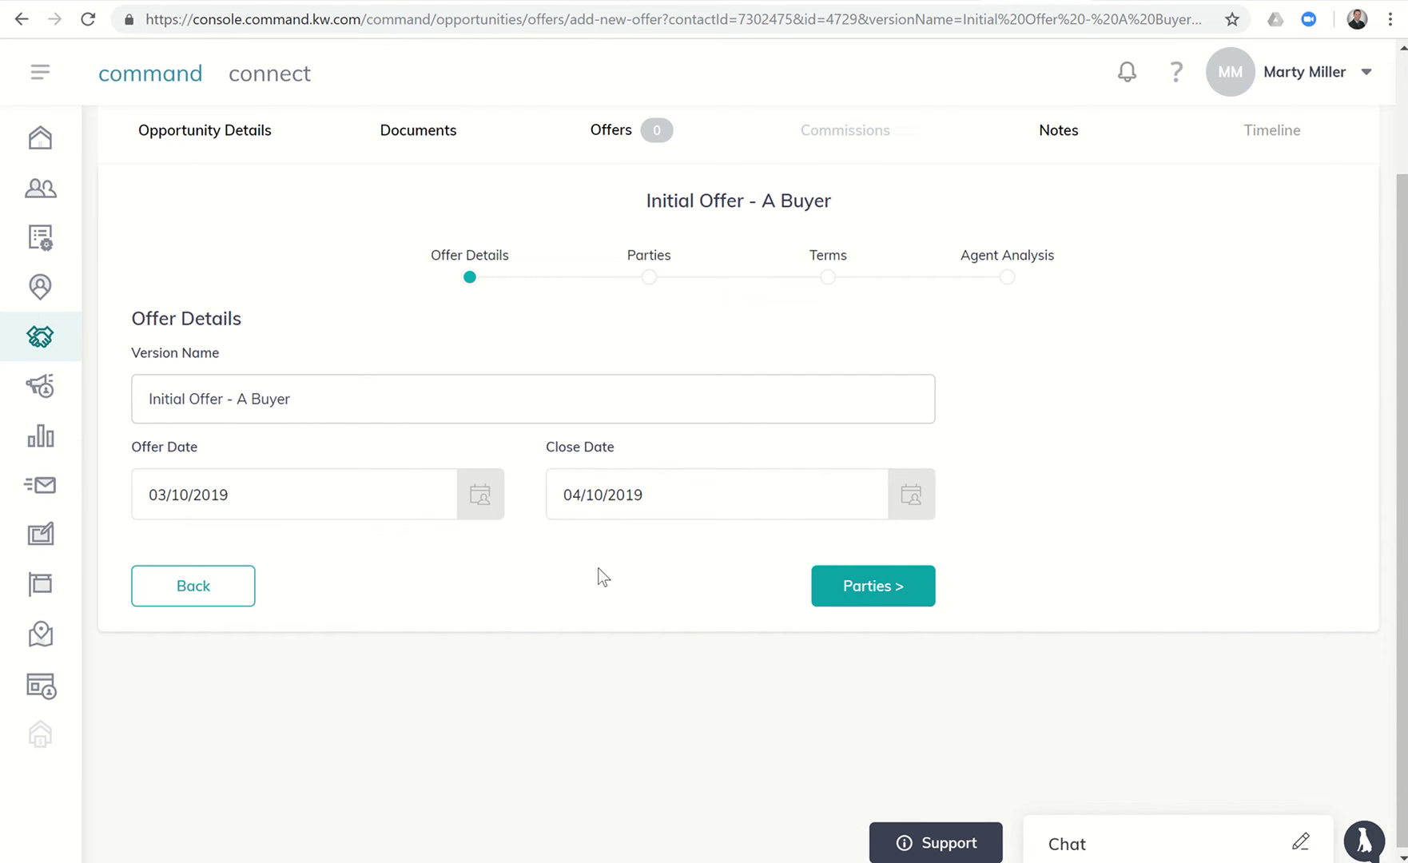
Step: Move the offer to its Parties step and enter the buyer's name
{"action": "left_click", "coordinate": [855, 592]}
{"action": "scroll", "coordinate": [591, 492], "scroll_direction": "down", "scroll_amount": 1}
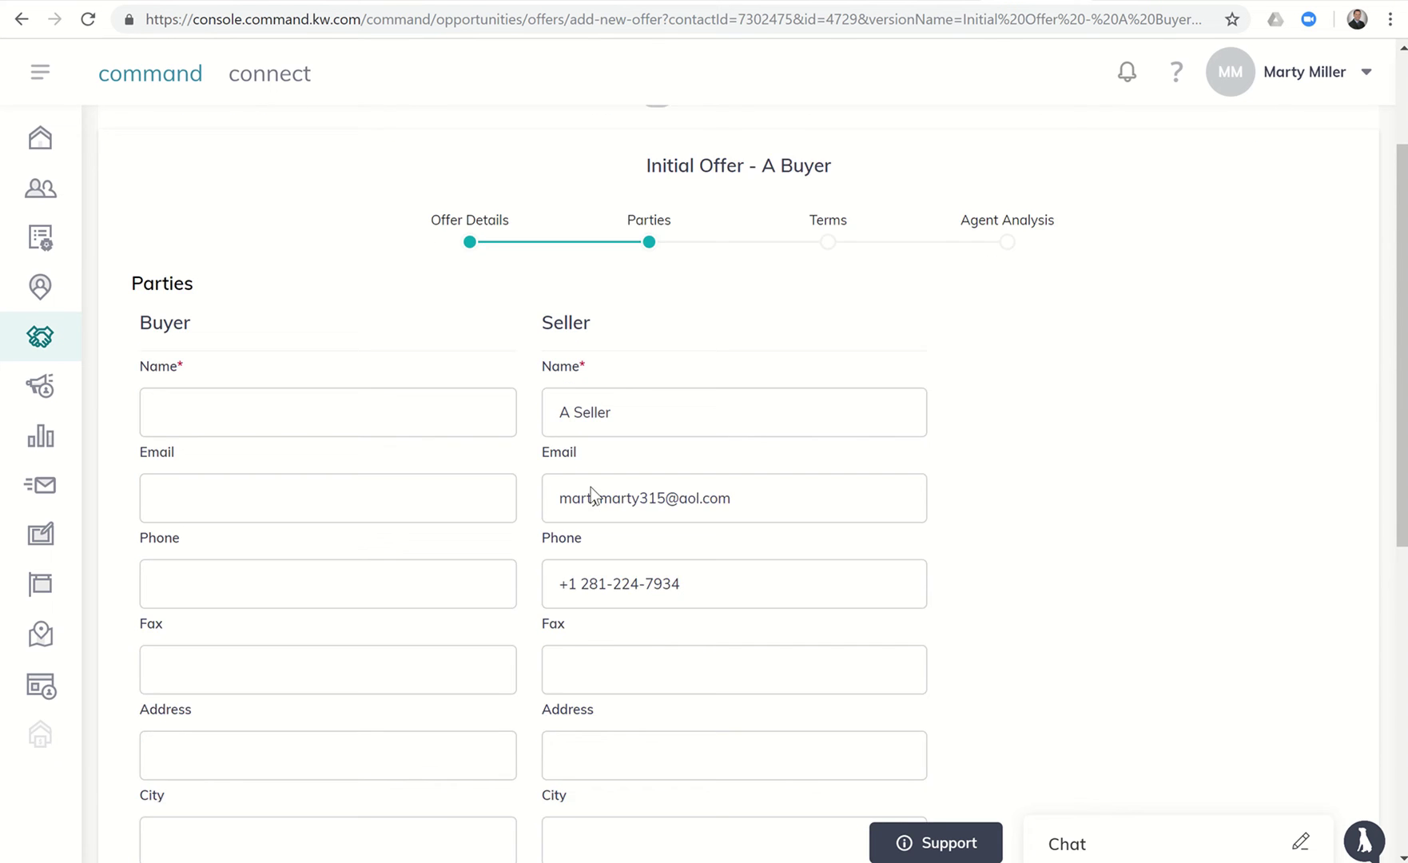
{"action": "scroll", "coordinate": [591, 489], "scroll_direction": "down", "scroll_amount": 5}
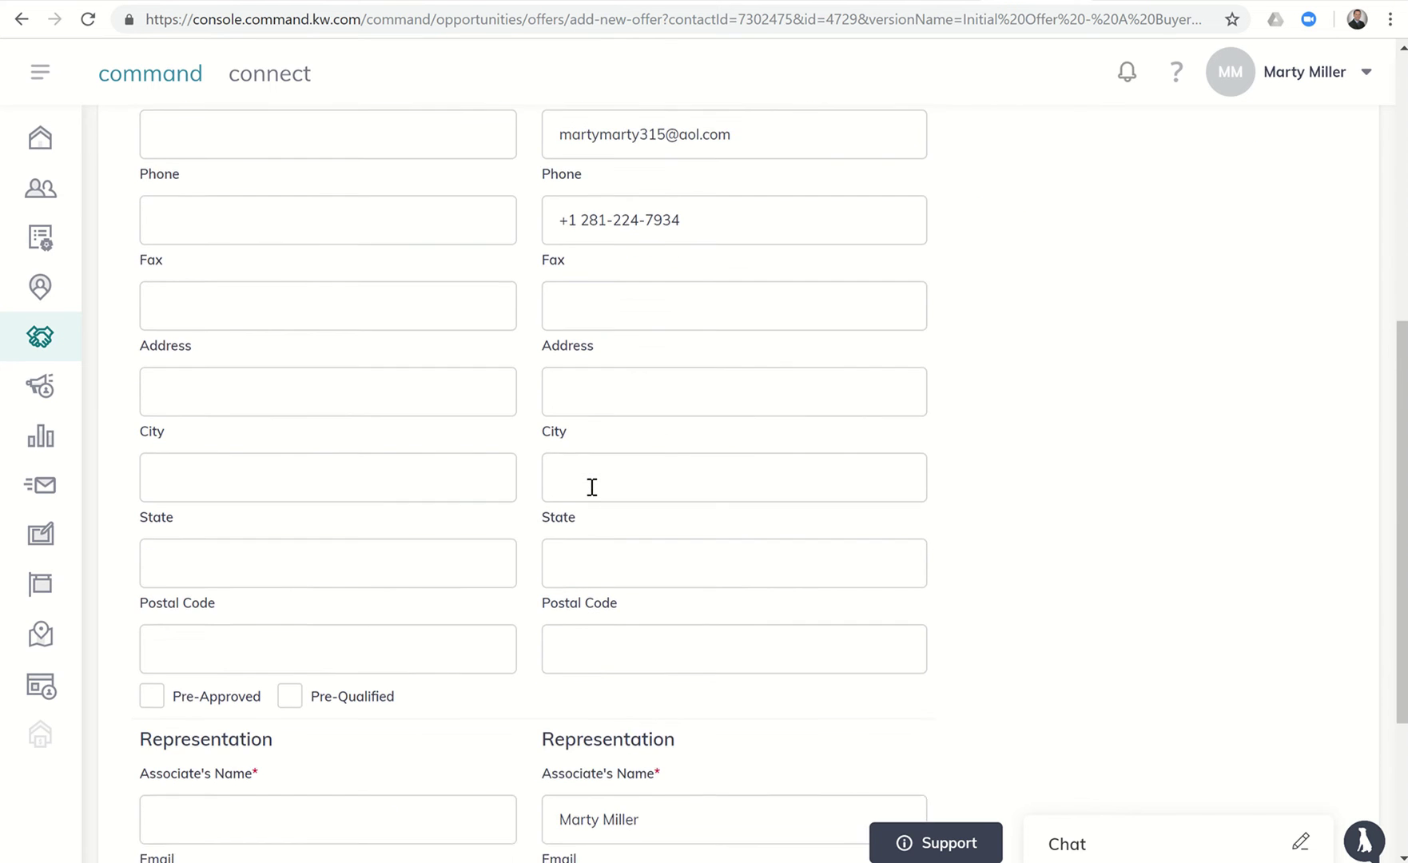
{"action": "scroll", "coordinate": [592, 486], "scroll_direction": "up", "scroll_amount": 5}
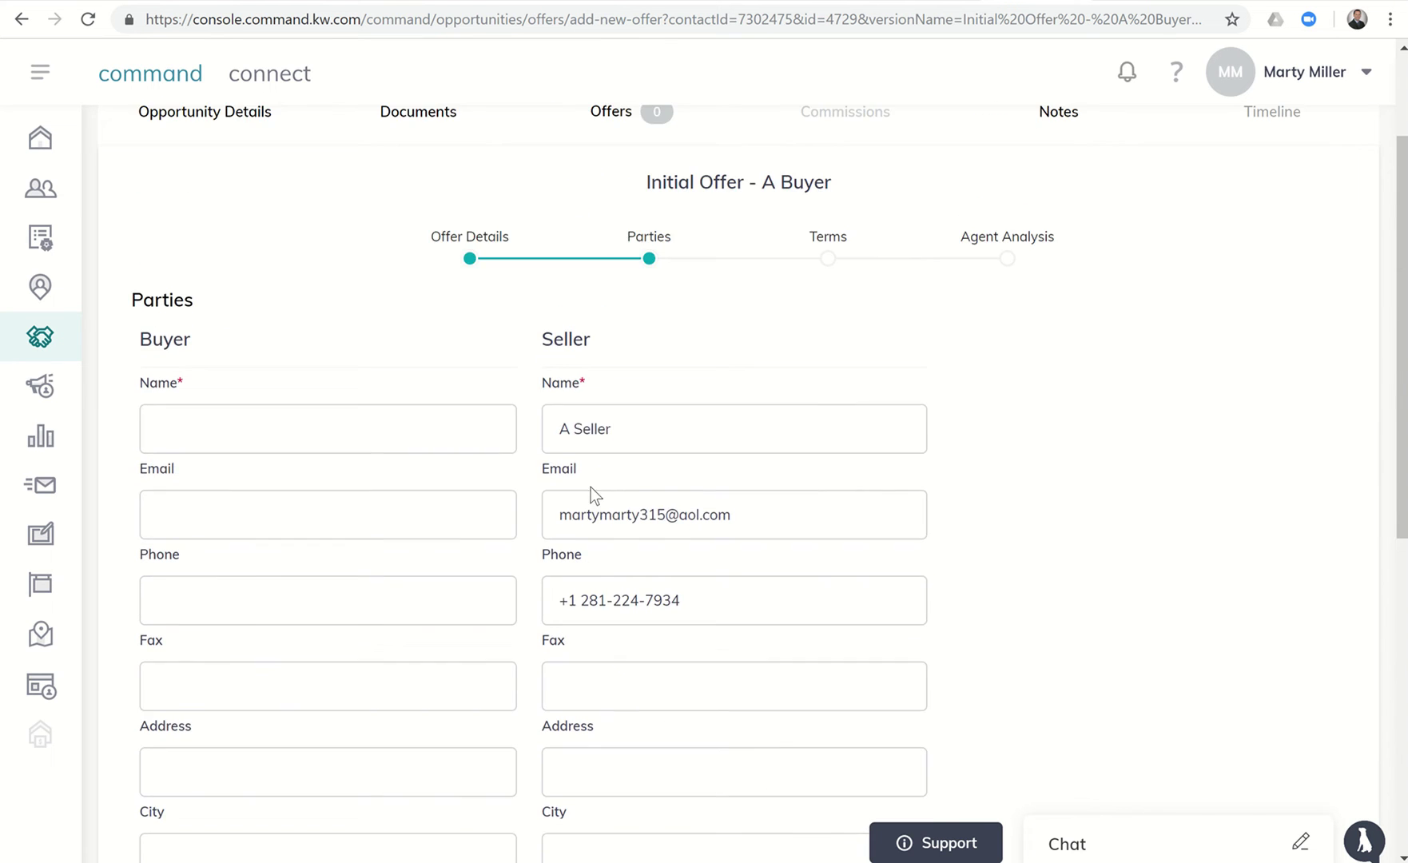
{"action": "scroll", "coordinate": [629, 393], "scroll_direction": "up", "scroll_amount": 1}
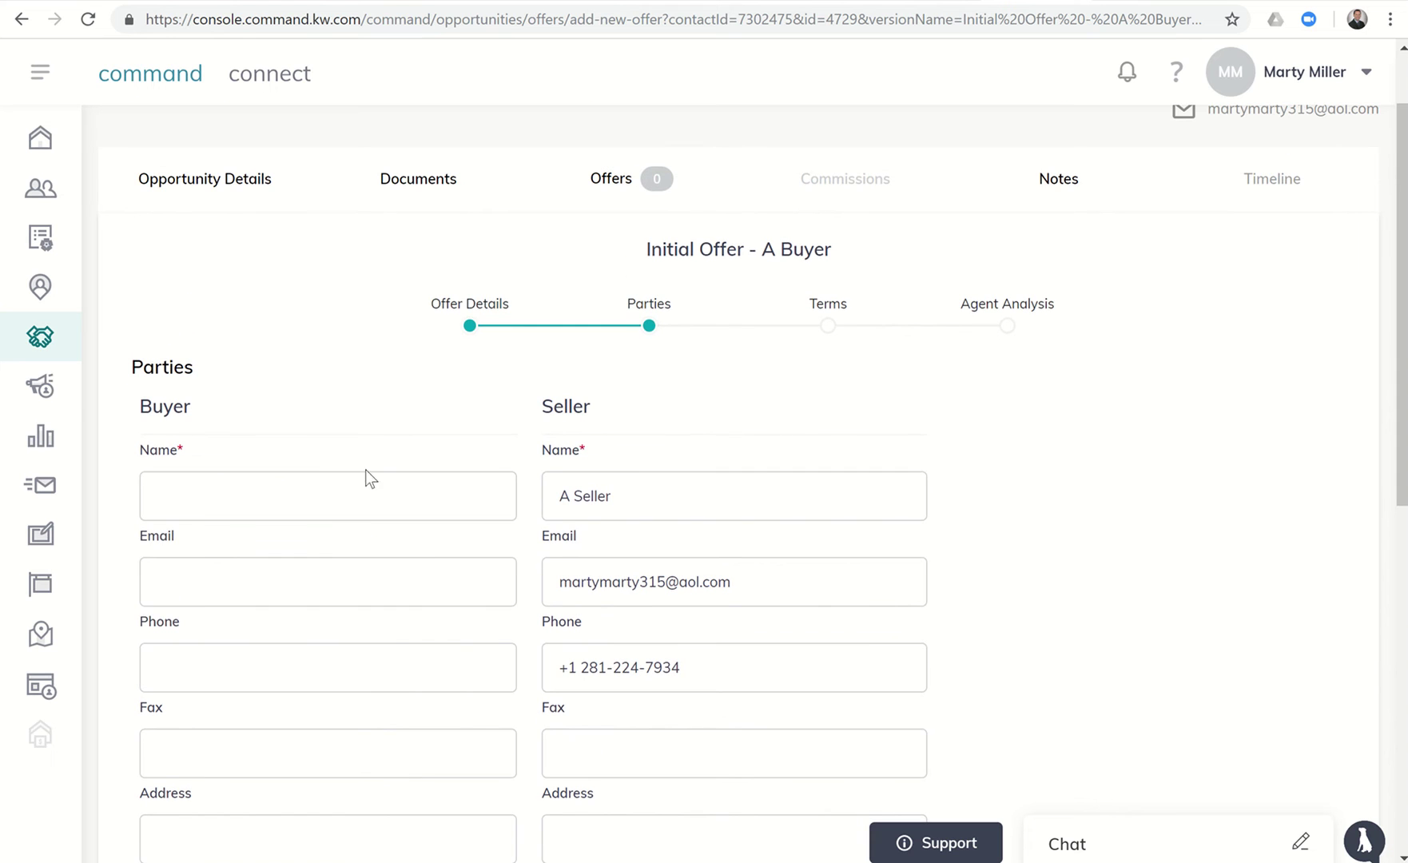
{"action": "left_click", "coordinate": [319, 480]}
{"action": "type", "text": "A Buyer"}
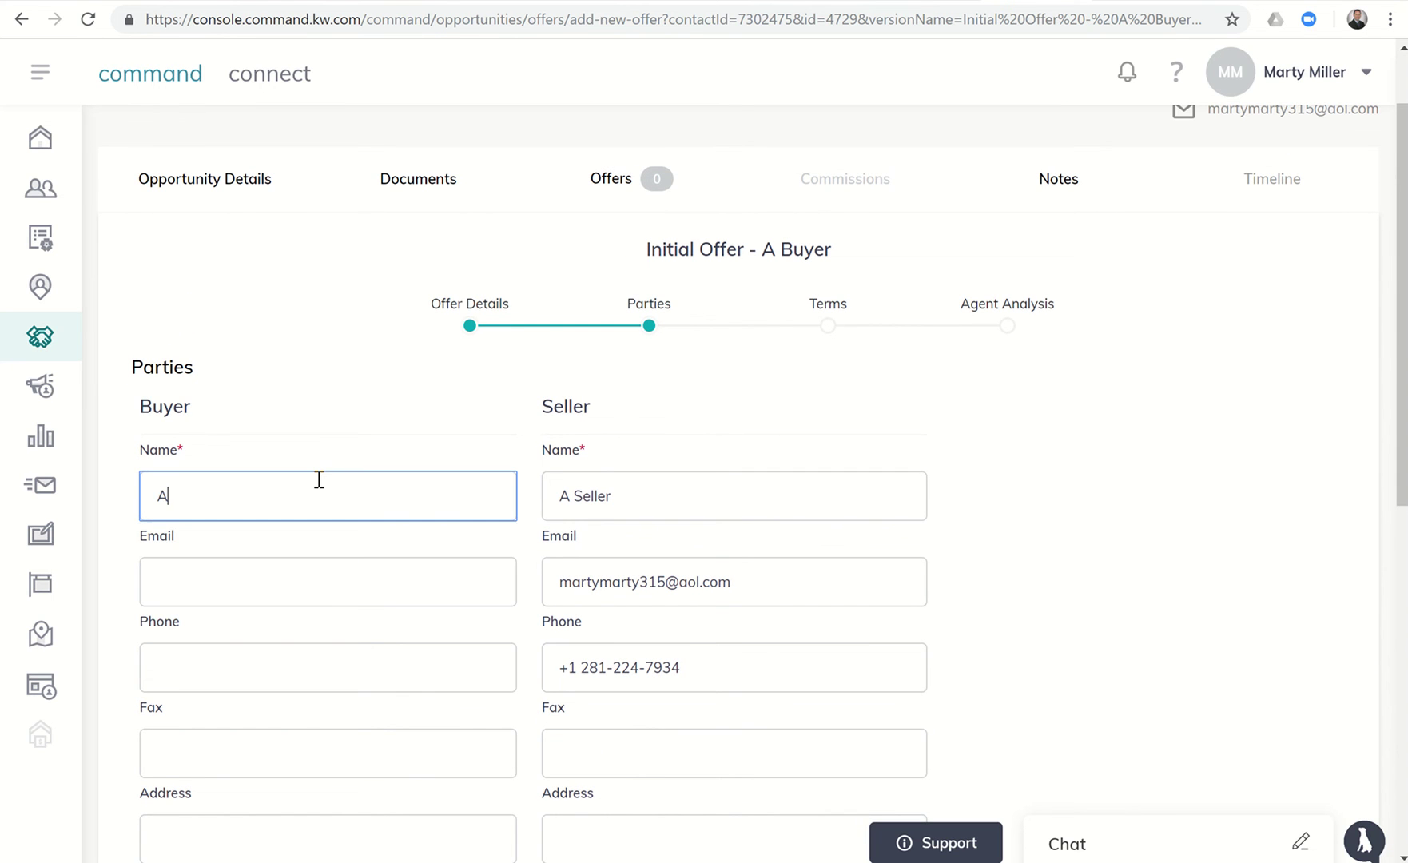
{"action": "left_click", "coordinate": [233, 589]}
Step: Under Representation, enter the buyer agent's name and fill the agent's email and phone fields
{"action": "scroll", "coordinate": [233, 589], "scroll_direction": "down", "scroll_amount": 5}
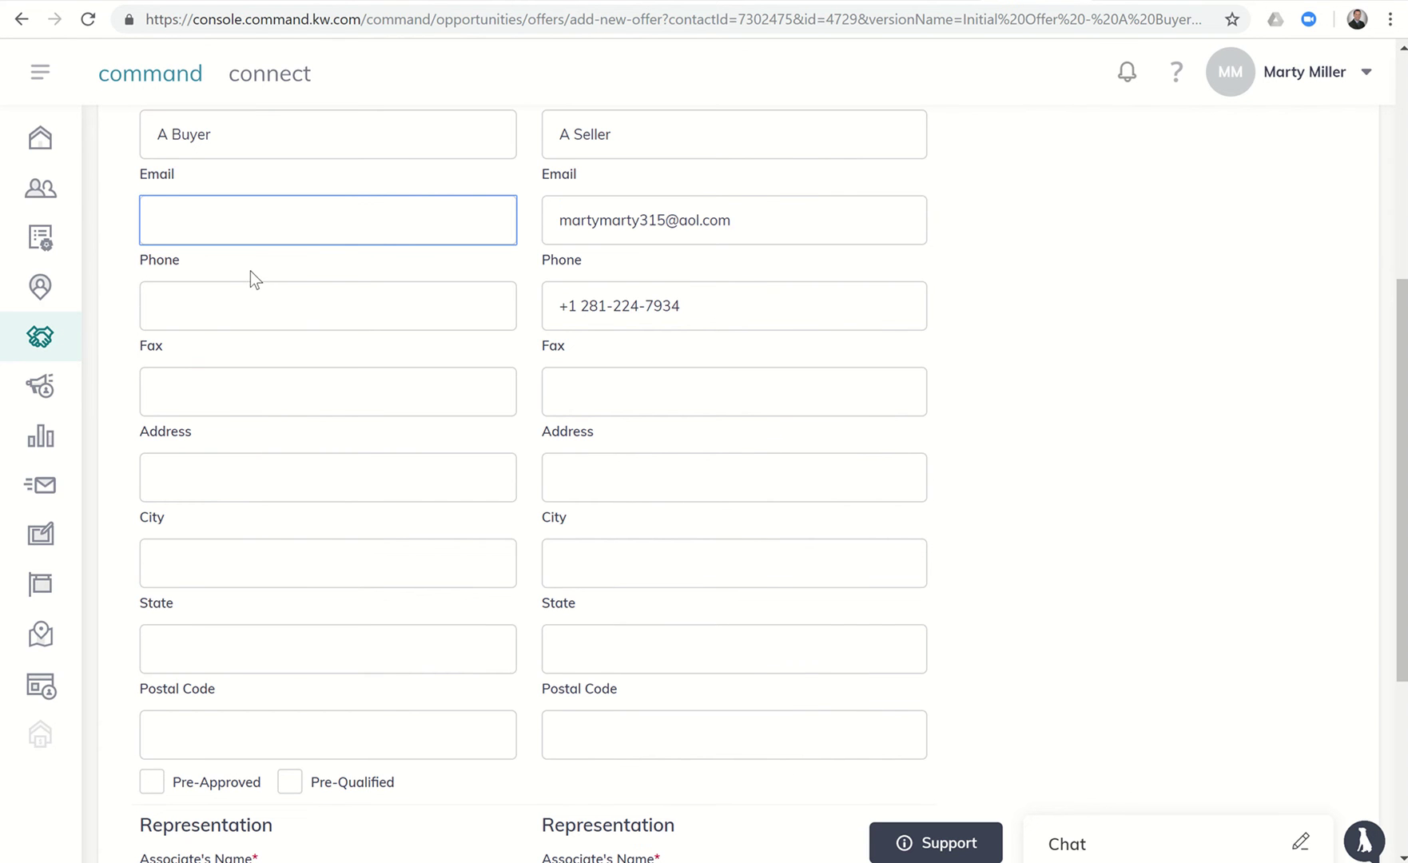
{"action": "scroll", "coordinate": [255, 280], "scroll_direction": "down", "scroll_amount": 3}
{"action": "scroll", "coordinate": [251, 271], "scroll_direction": "up", "scroll_amount": 4}
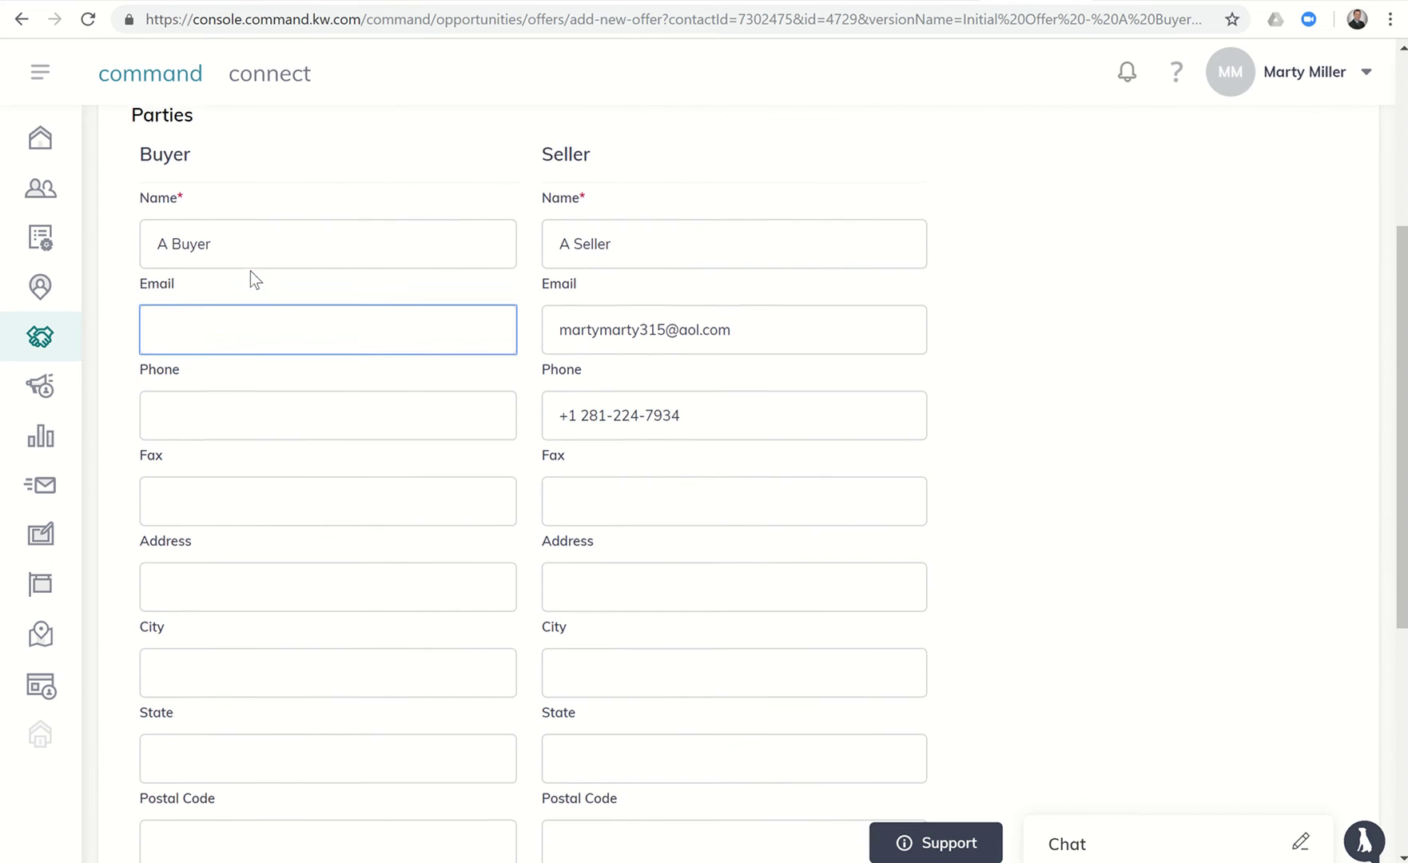
{"action": "scroll", "coordinate": [257, 252], "scroll_direction": "down", "scroll_amount": 1}
{"action": "scroll", "coordinate": [258, 252], "scroll_direction": "down", "scroll_amount": 4}
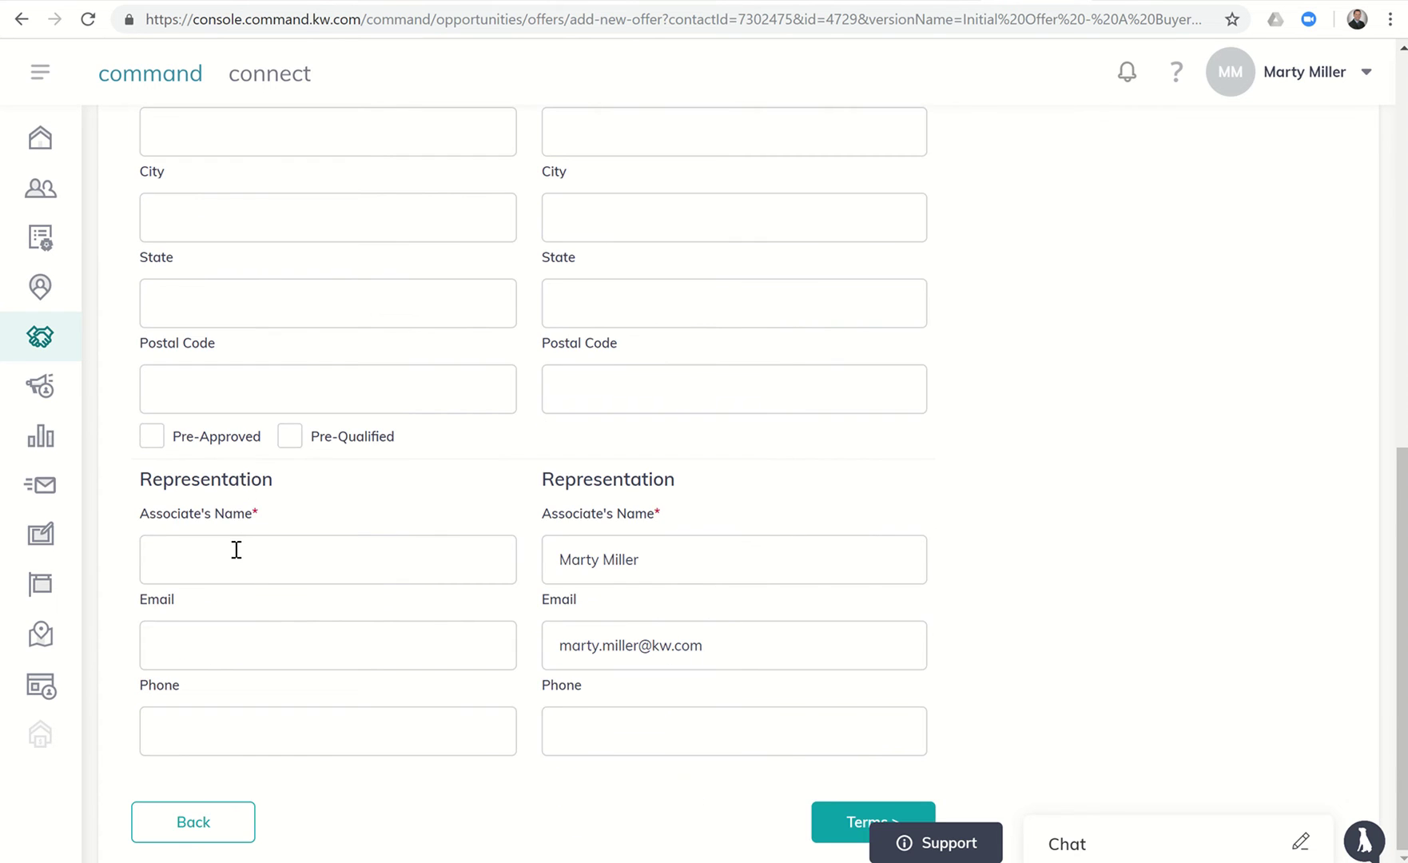
{"action": "left_click", "coordinate": [238, 550]}
{"action": "type", "text": "Annie Agent"}
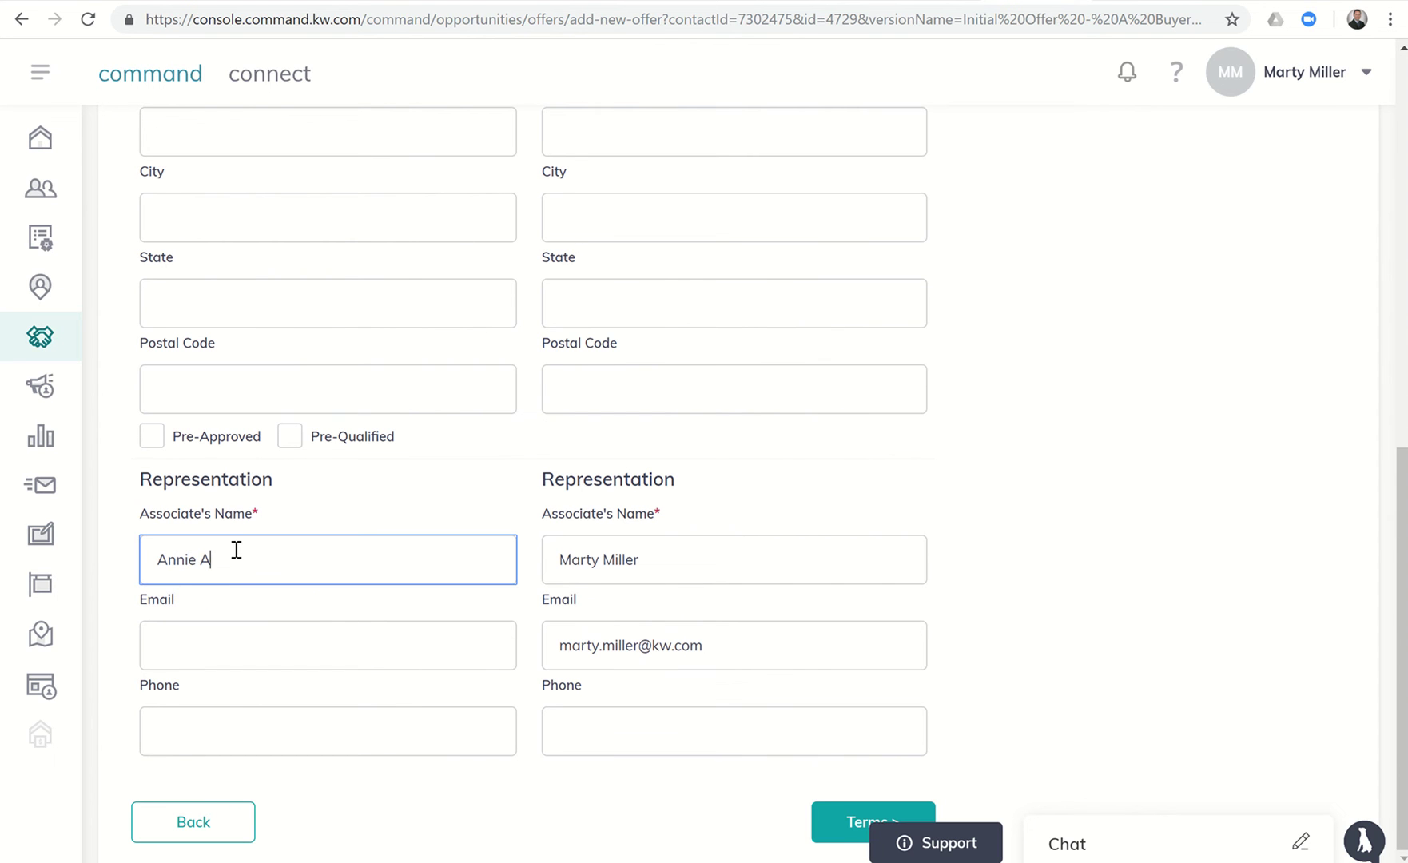
{"action": "left_click", "coordinate": [228, 648]}
{"action": "left_click", "coordinate": [120, 686]}
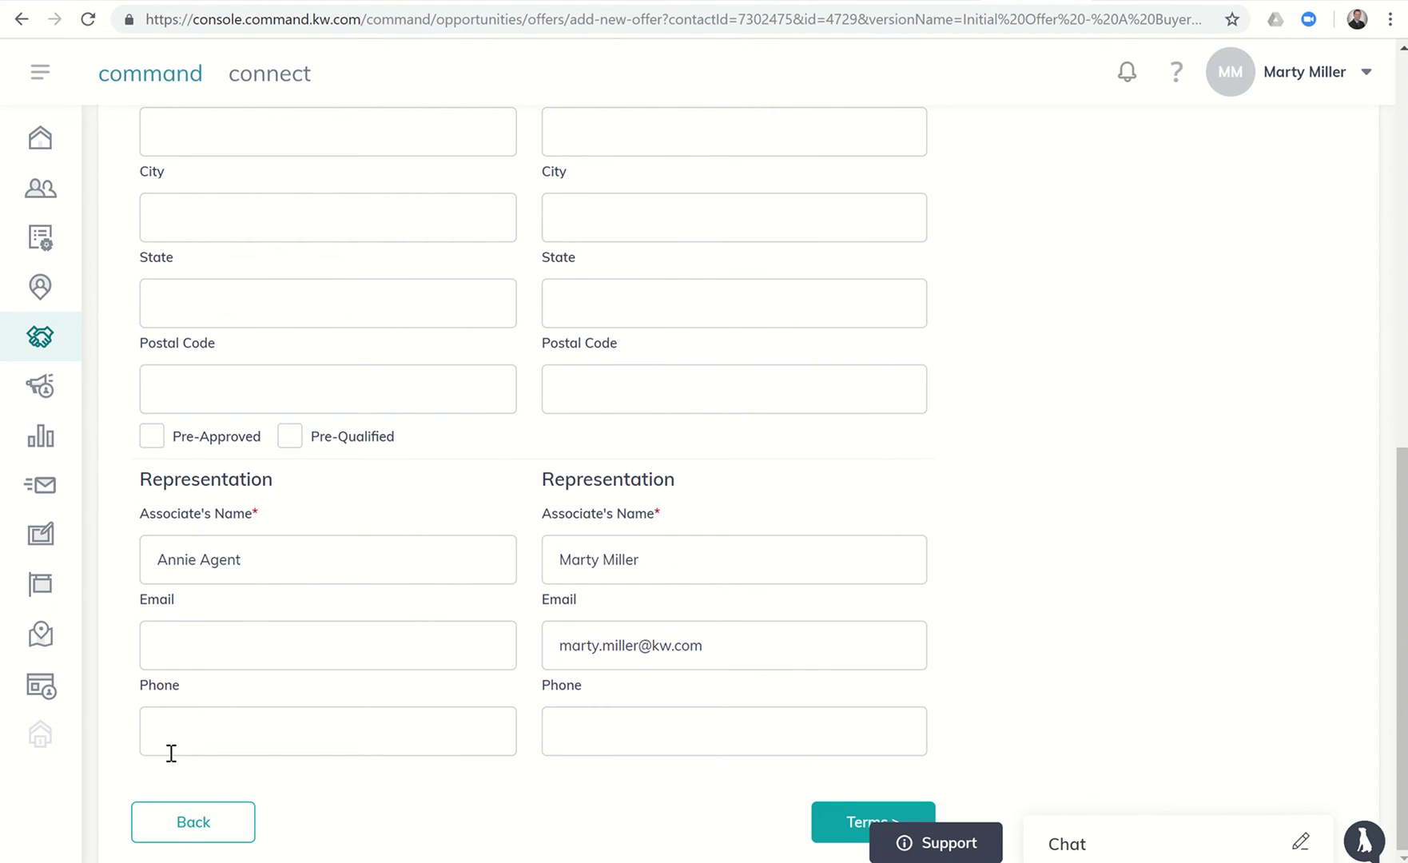
{"action": "left_click", "coordinate": [140, 731]}
{"action": "left_click", "coordinate": [124, 709]}
Step: Advance the offer from Parties to the Terms step
{"action": "scroll", "coordinate": [627, 402], "scroll_direction": "up", "scroll_amount": 5}
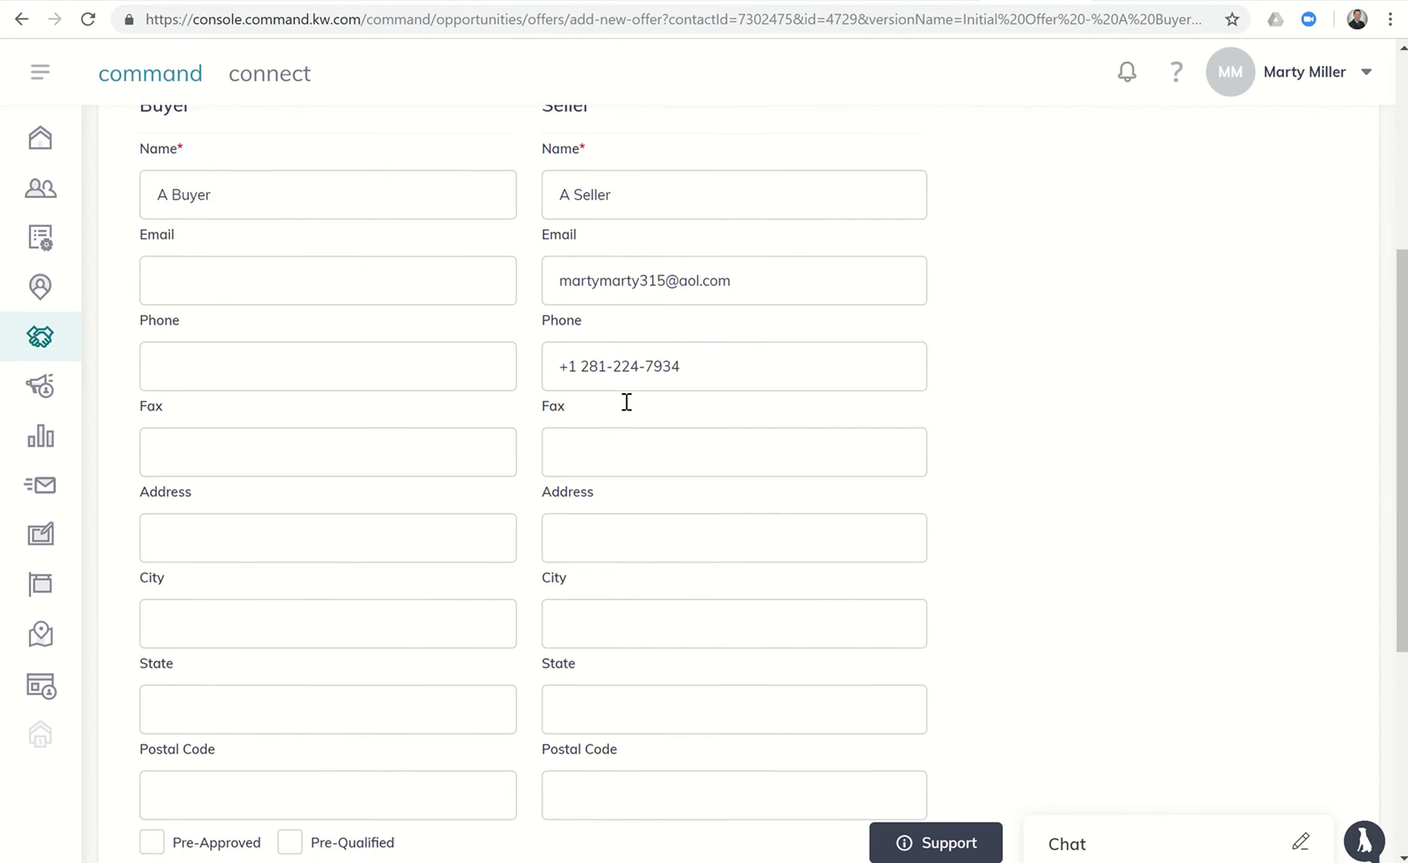
{"action": "scroll", "coordinate": [627, 403], "scroll_direction": "down", "scroll_amount": 1}
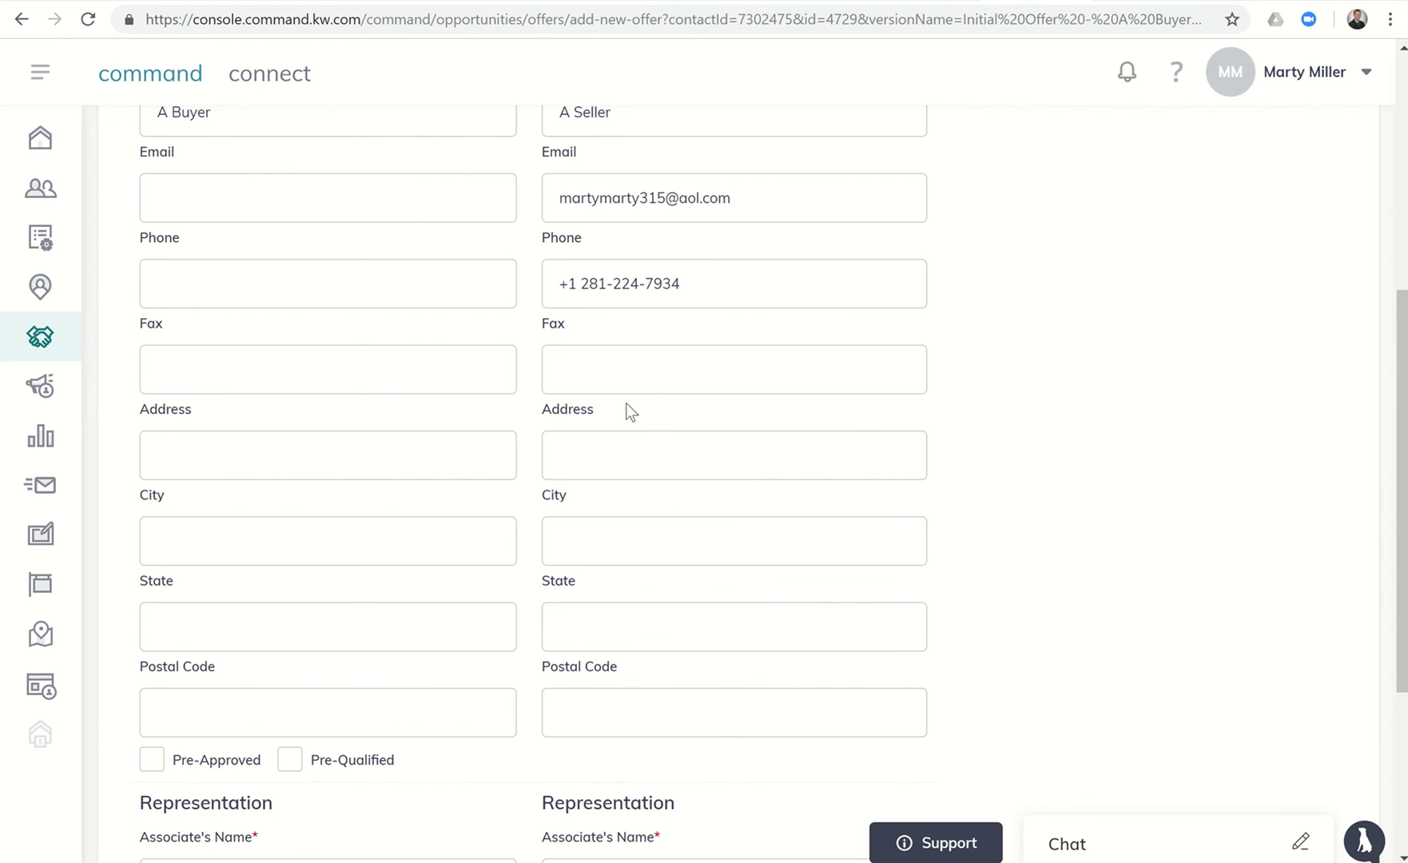
{"action": "scroll", "coordinate": [613, 549], "scroll_direction": "down", "scroll_amount": 3}
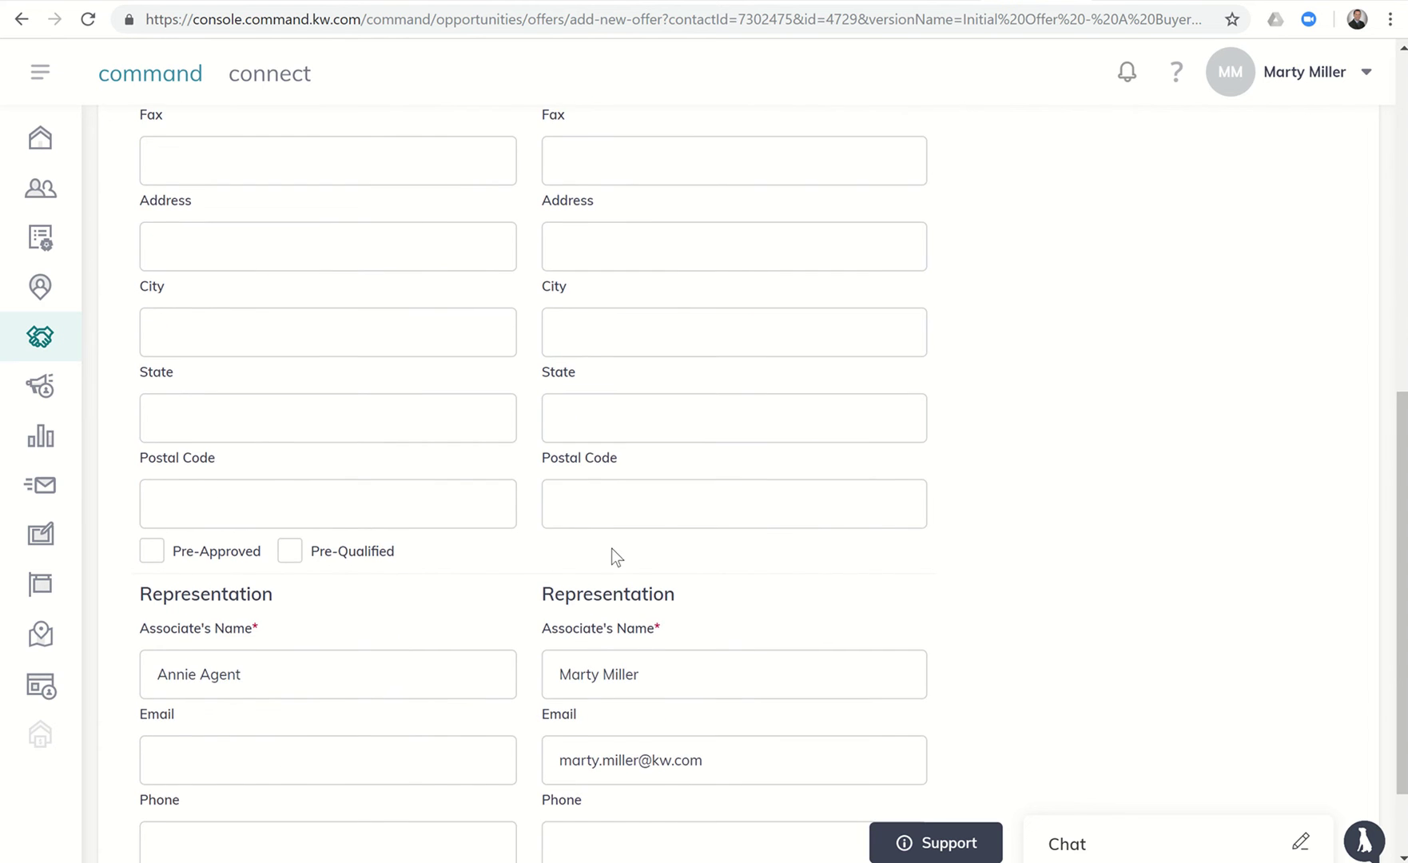
{"action": "scroll", "coordinate": [613, 549], "scroll_direction": "down", "scroll_amount": 2}
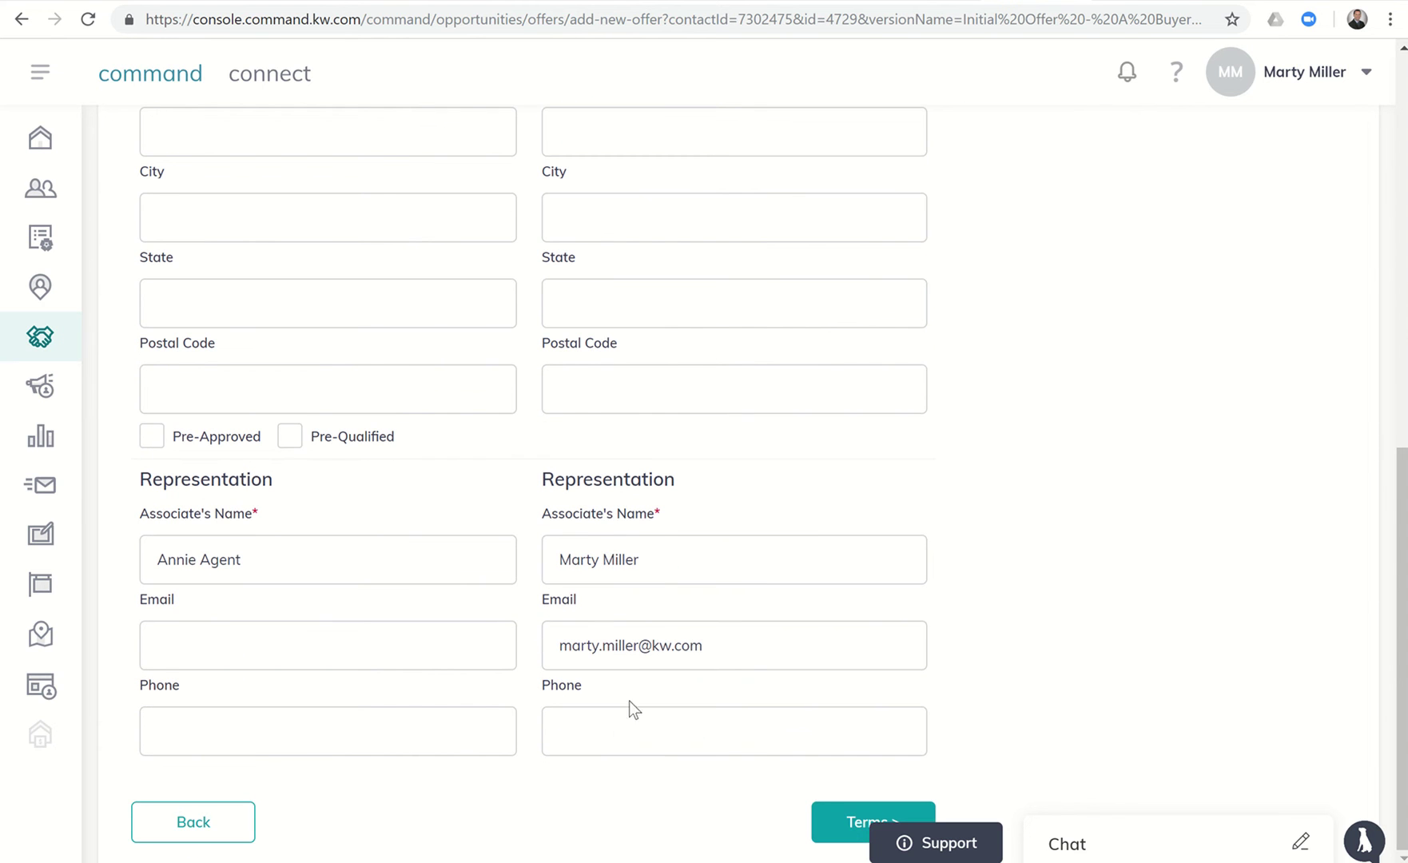
{"action": "left_click", "coordinate": [840, 819]}
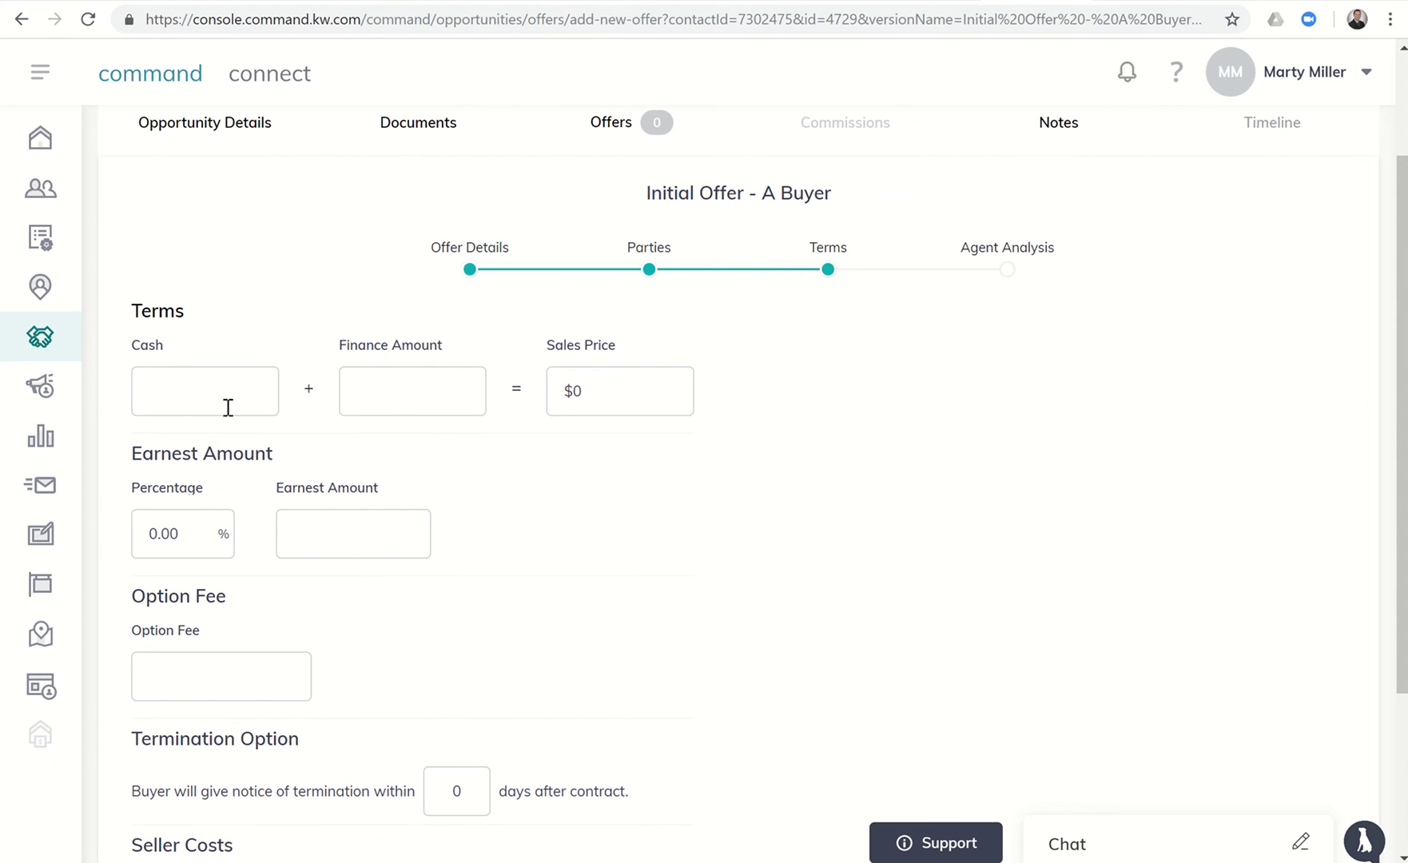
Step: Enter $30,000 cash, $270,000 financed, 1.0% earnest money and a $500 option fee
{"action": "left_click", "coordinate": [202, 396]}
{"action": "type", "text": "30,000"}
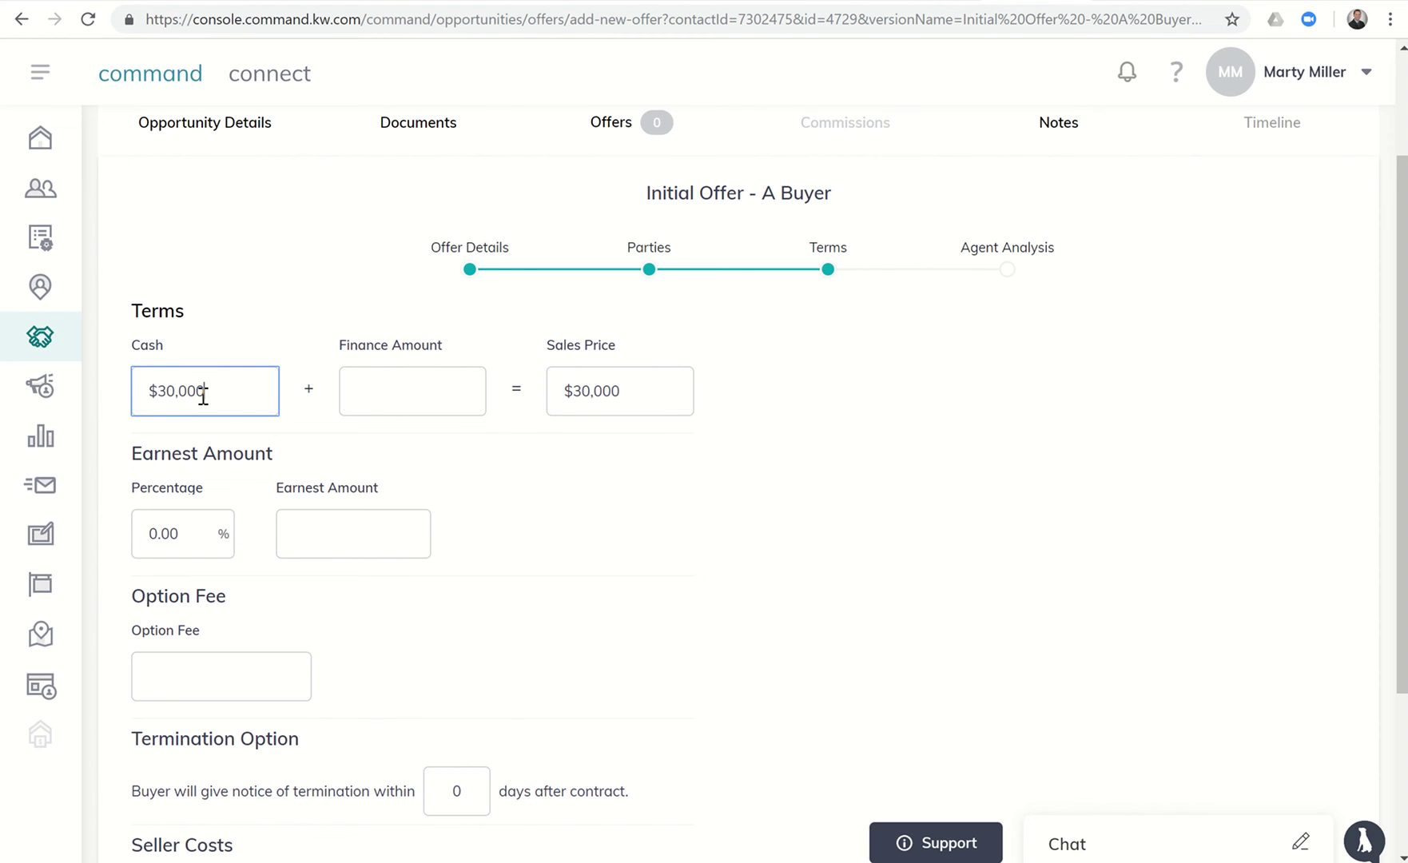
{"action": "key", "text": "Tab"}
{"action": "type", "text": "2"}
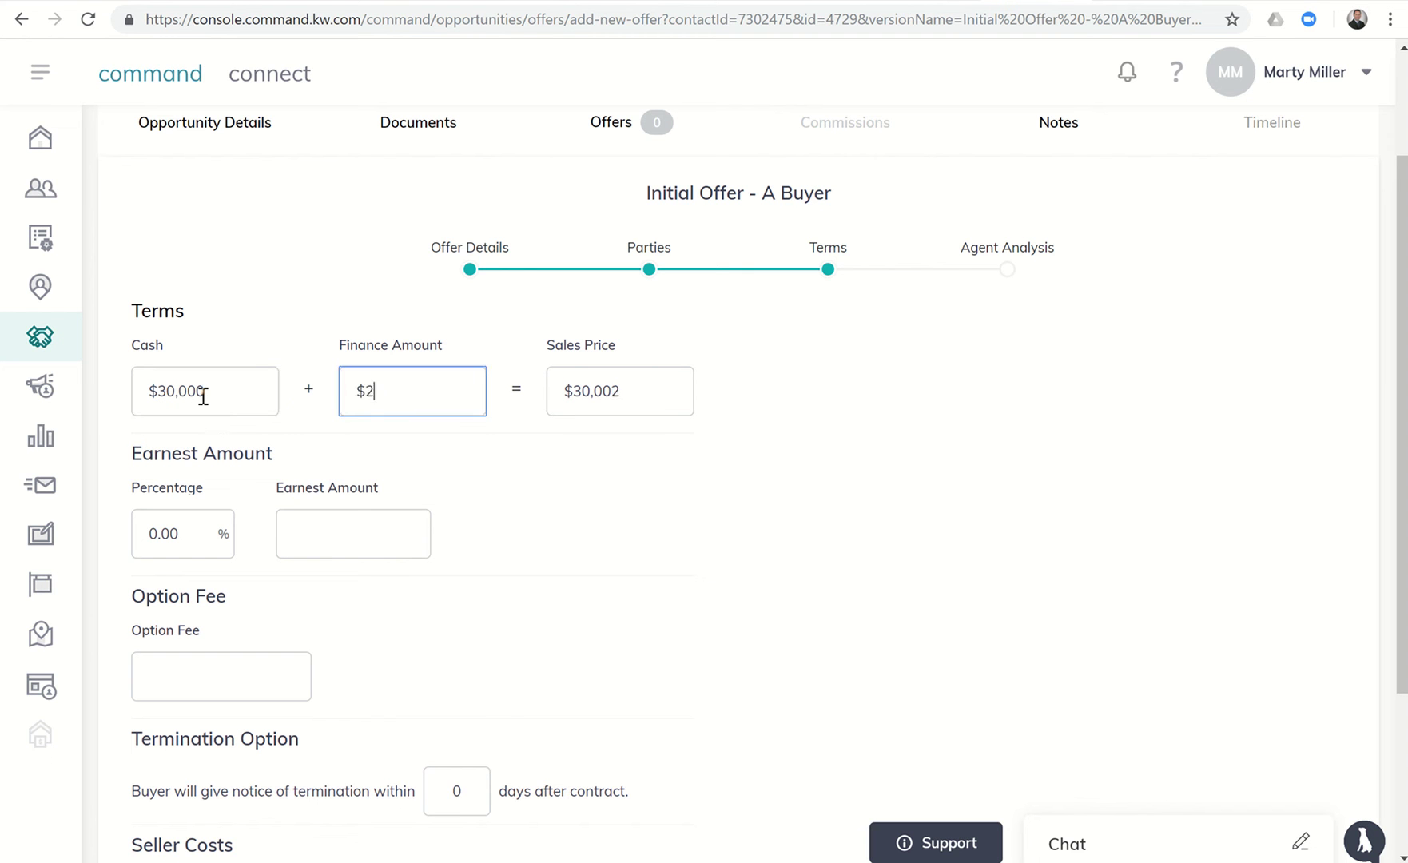
{"action": "type", "text": "70,000"}
{"action": "left_click", "coordinate": [188, 536]}
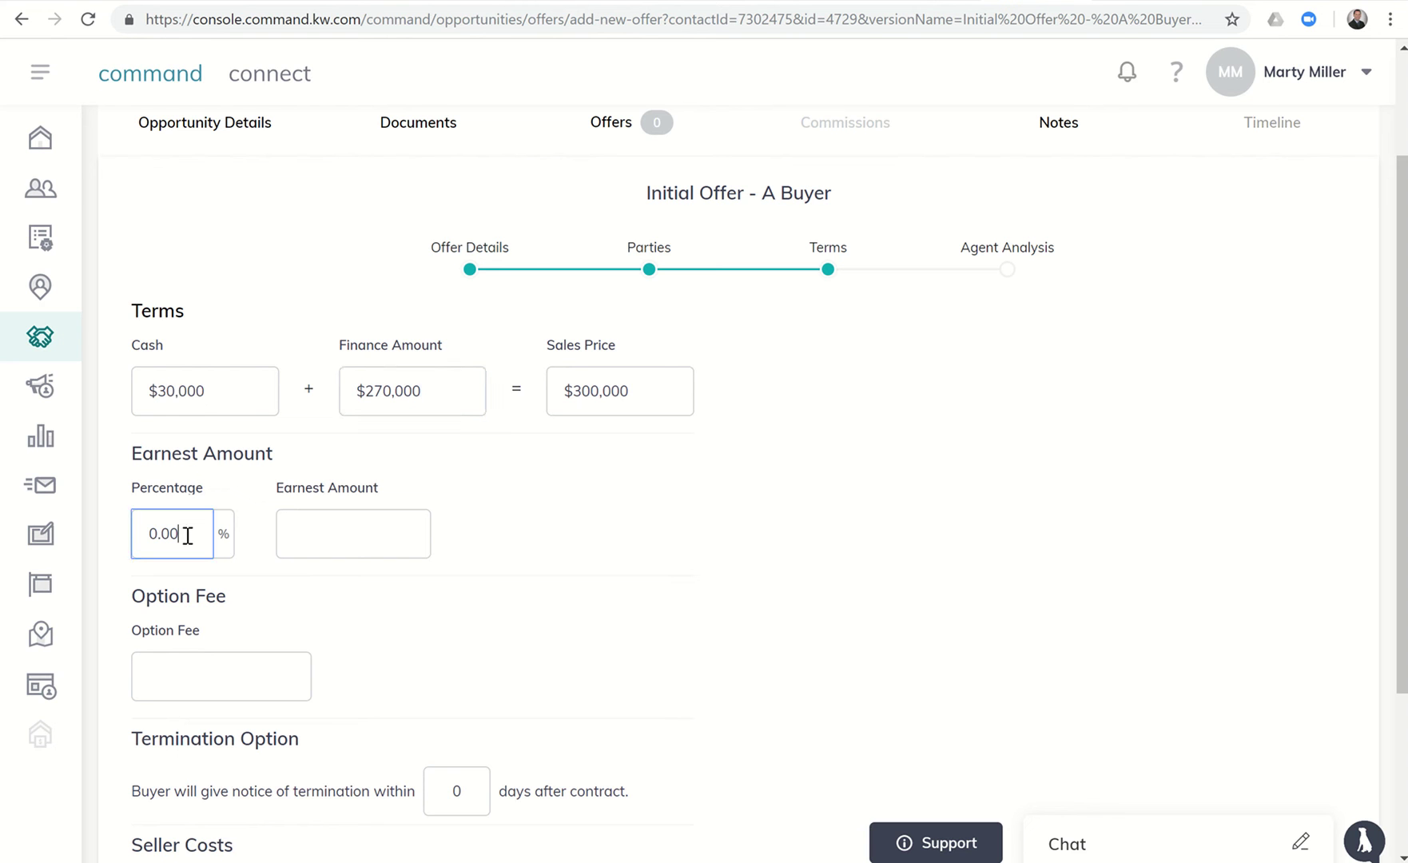
{"action": "key", "text": "BackSpace"}
{"action": "key", "text": "BackSpace"}
{"action": "key", "text": "BackSpace"}
{"action": "key", "text": "BackSpace"}
{"action": "type", "text": "1.0"}
{"action": "left_click", "coordinate": [230, 680]}
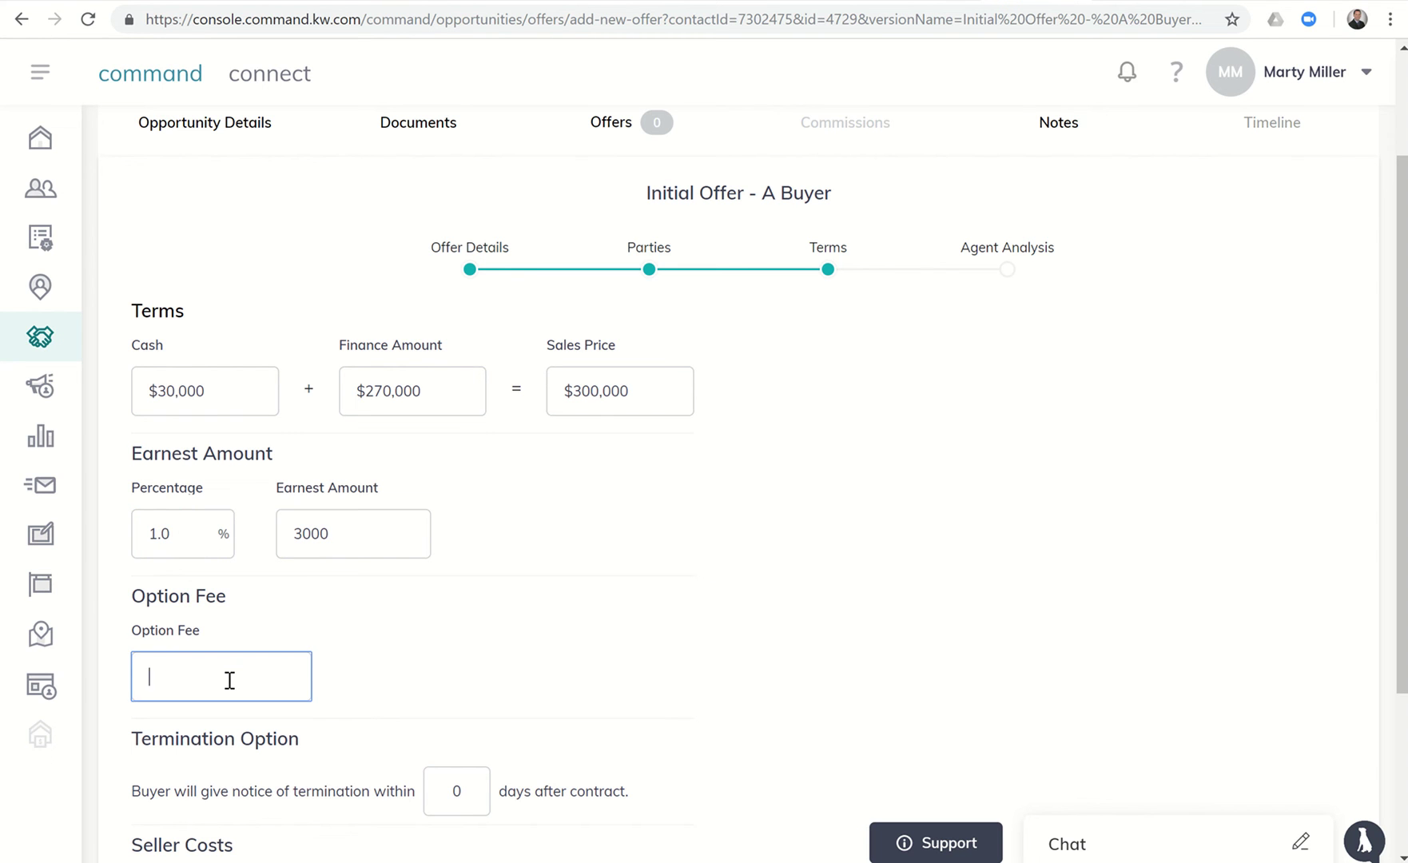
{"action": "type", "text": "$500"}
Step: Set a 10-day termination period, $500 seller service-contract contribution and $0 settlement costs
{"action": "scroll", "coordinate": [229, 680], "scroll_direction": "down", "scroll_amount": 3}
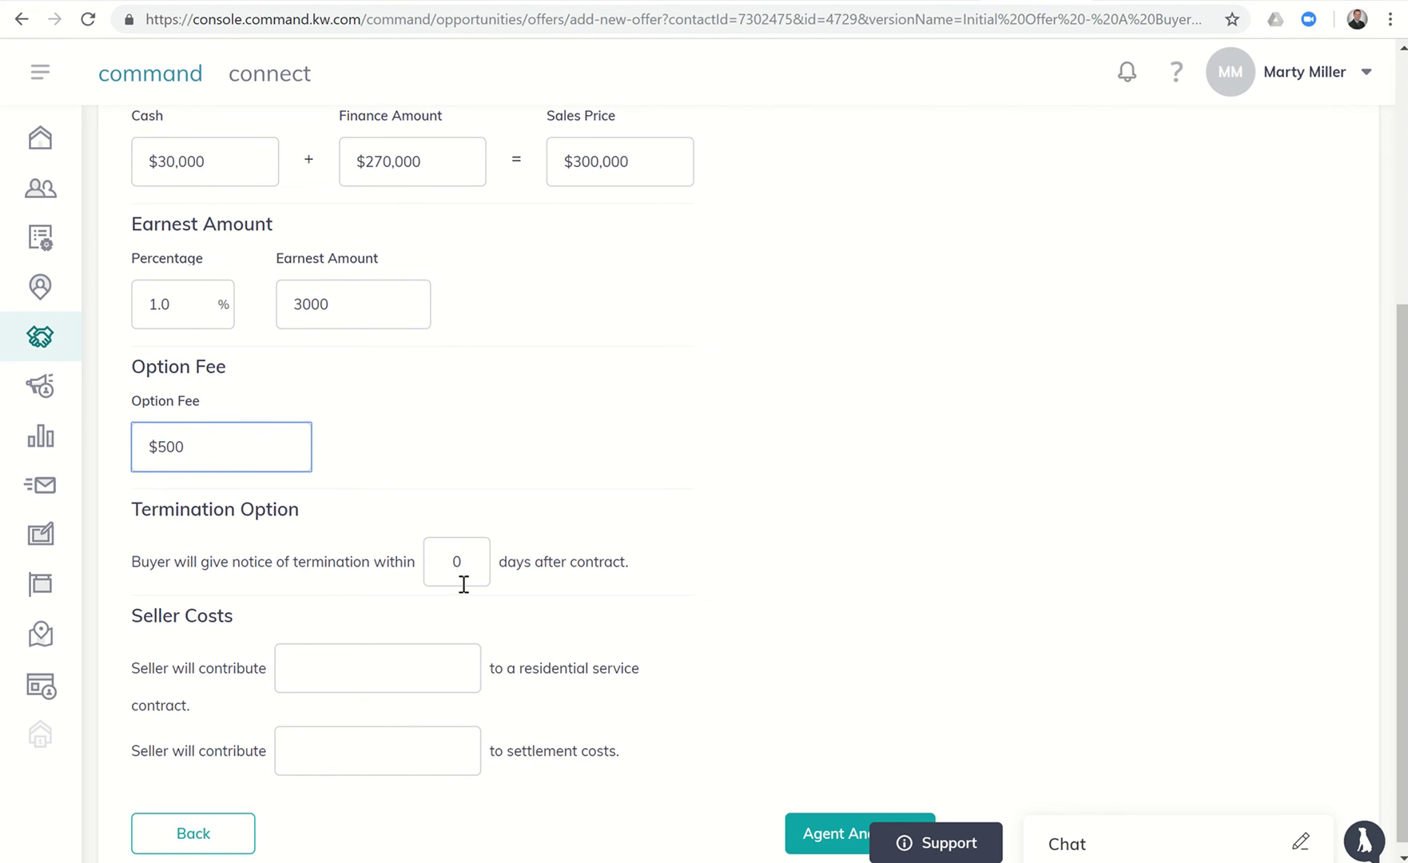
{"action": "left_click_drag", "start_coordinate": [468, 568], "coordinate": [428, 566]}
{"action": "type", "text": "10"}
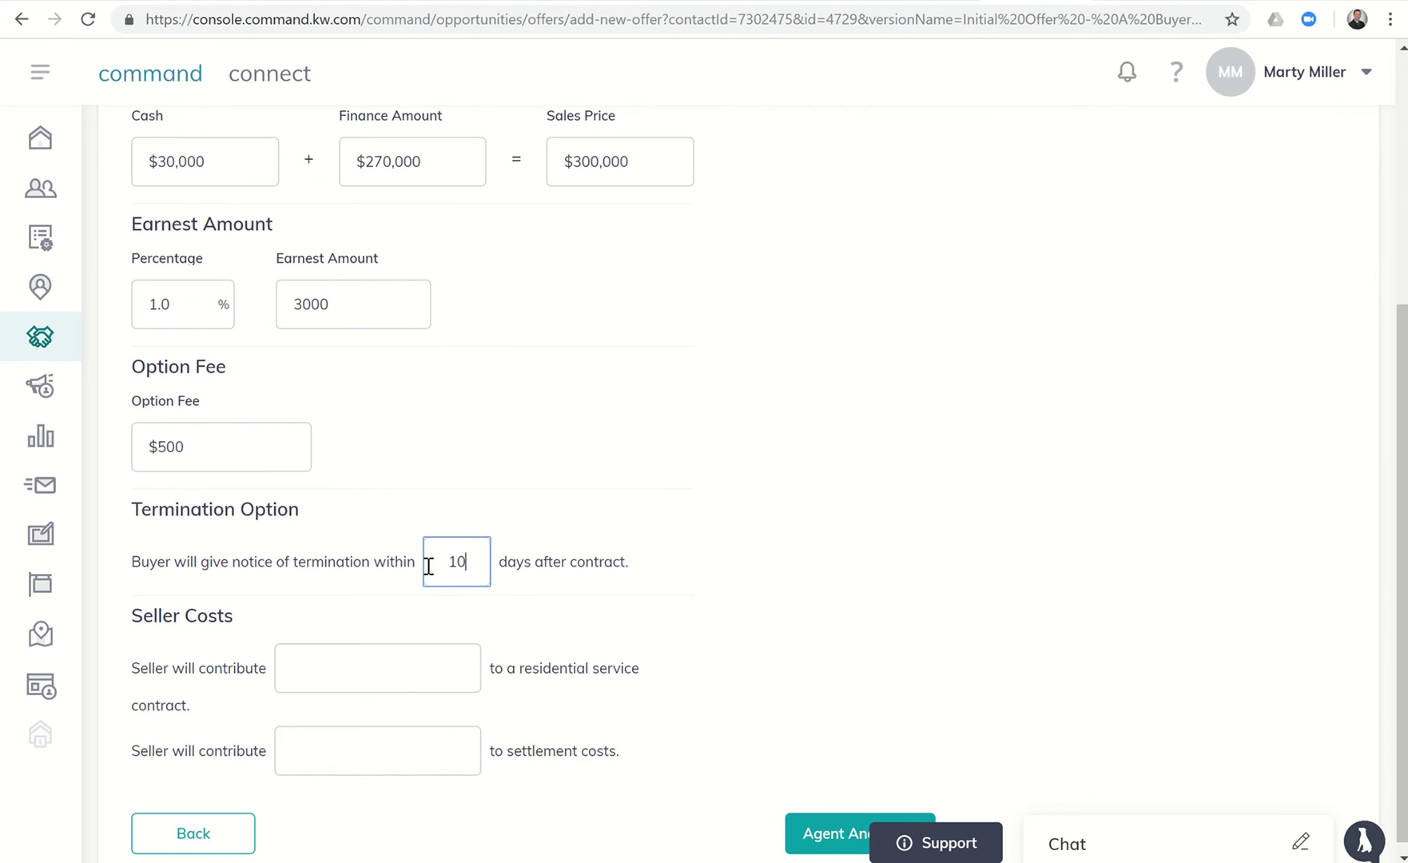
{"action": "scroll", "coordinate": [429, 565], "scroll_direction": "down", "scroll_amount": 1}
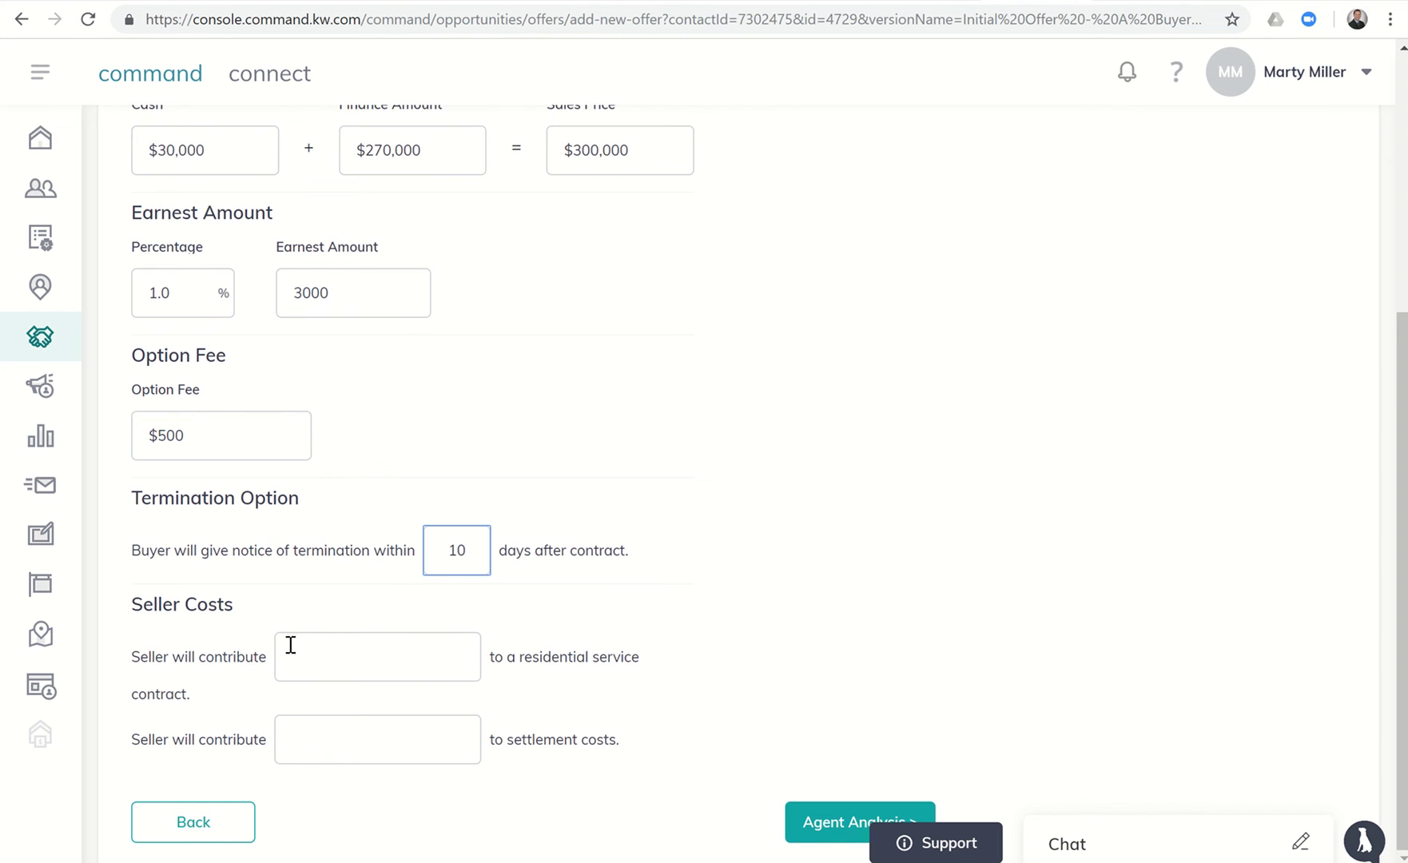
{"action": "left_click", "coordinate": [320, 657]}
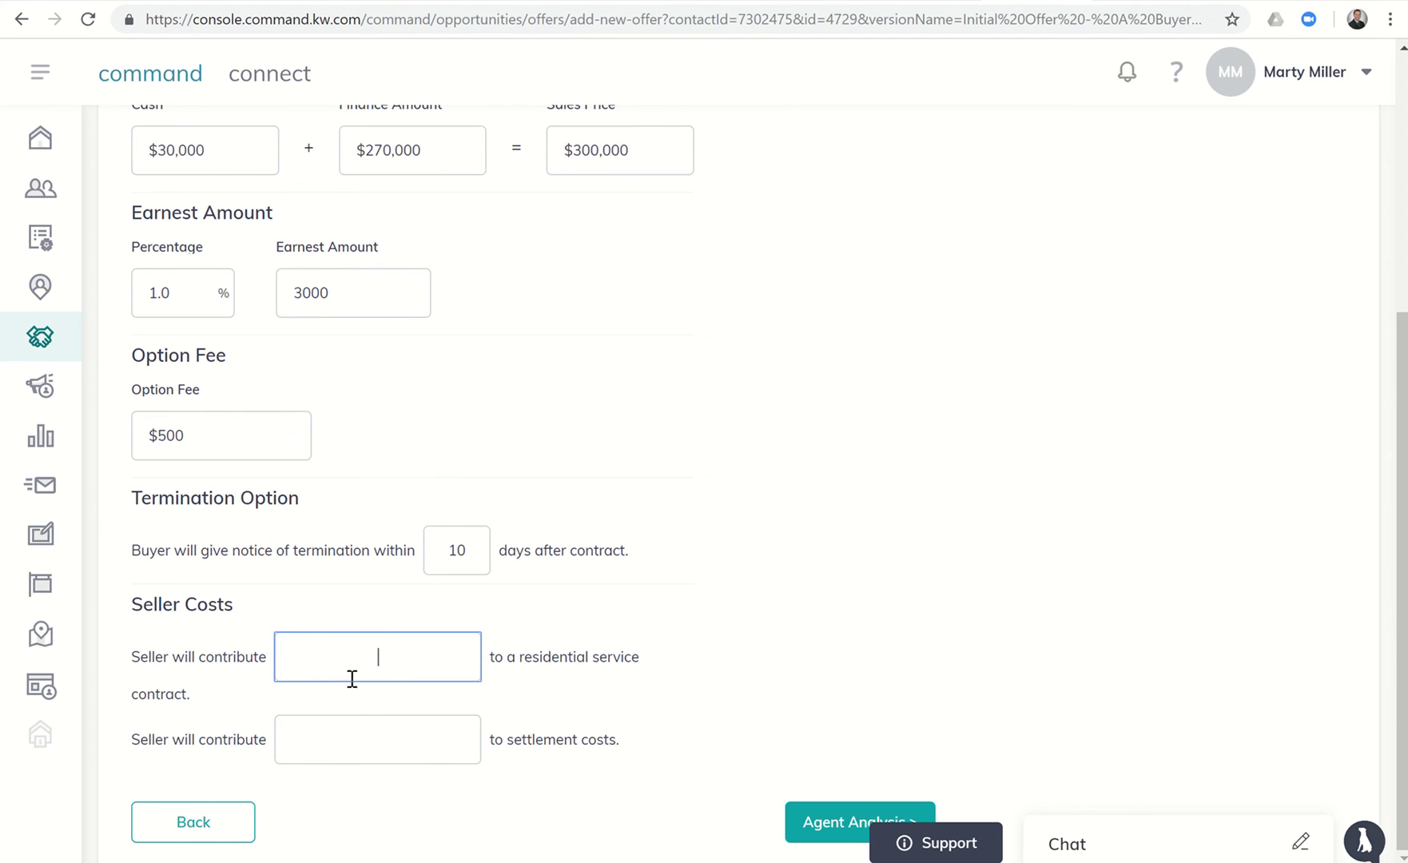
{"action": "type", "text": "$500"}
{"action": "left_click", "coordinate": [363, 744]}
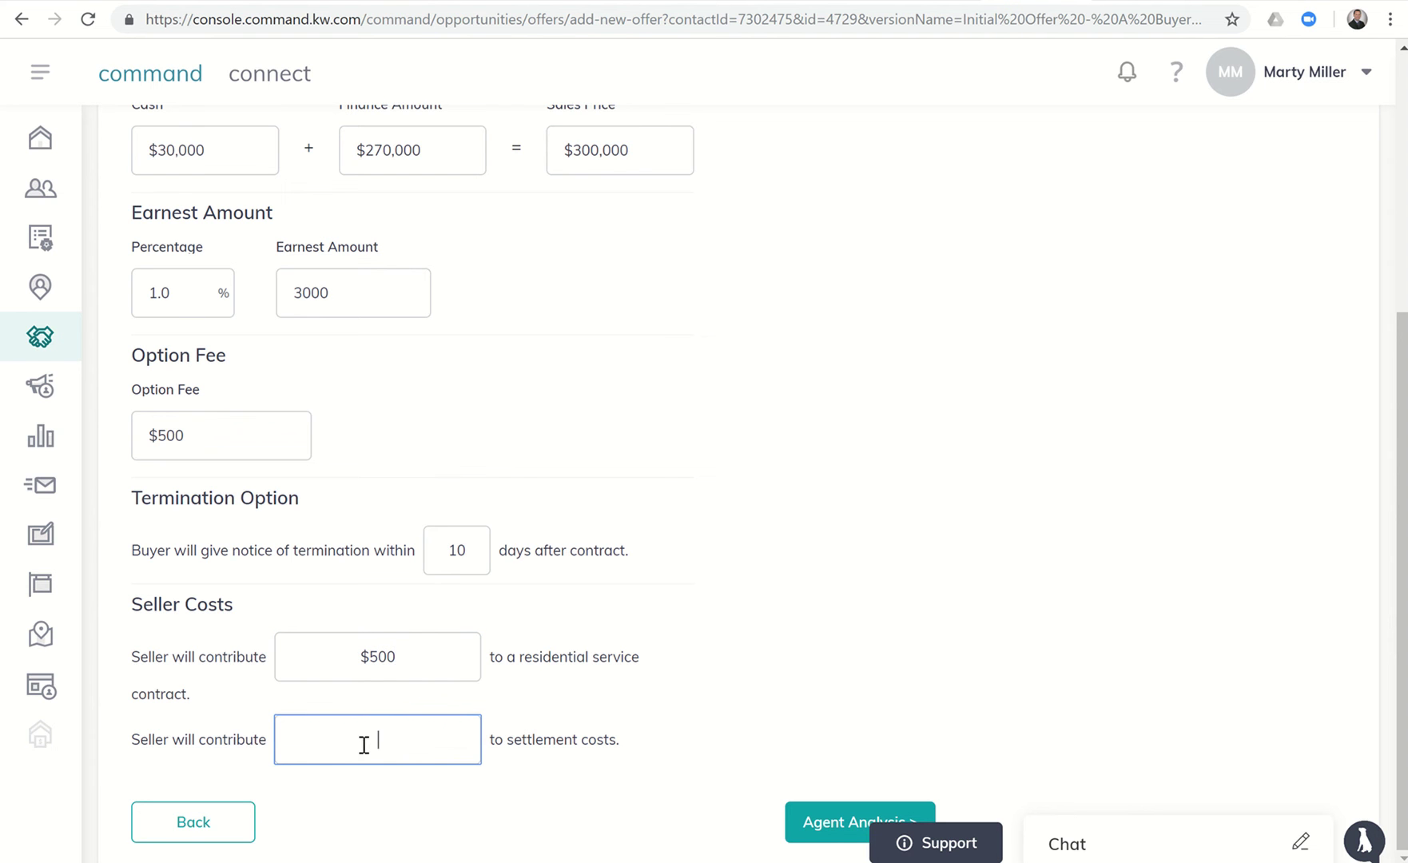
{"action": "type", "text": "$0"}
Step: In Agent Analysis, write the pros: strong offer, 10% down, good option fee, 30-day close
{"action": "left_click", "coordinate": [812, 827]}
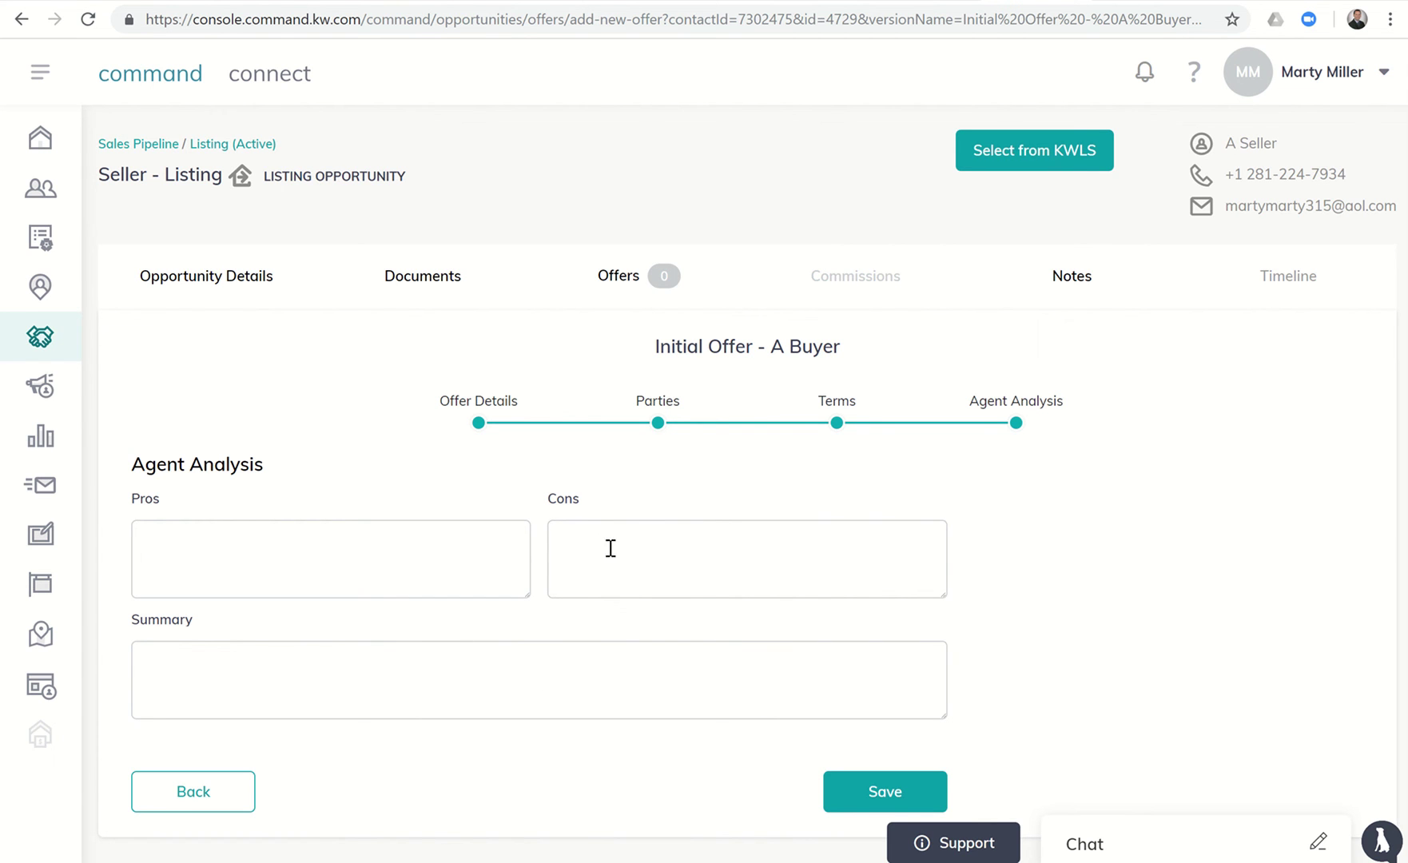
{"action": "left_click", "coordinate": [439, 555]}
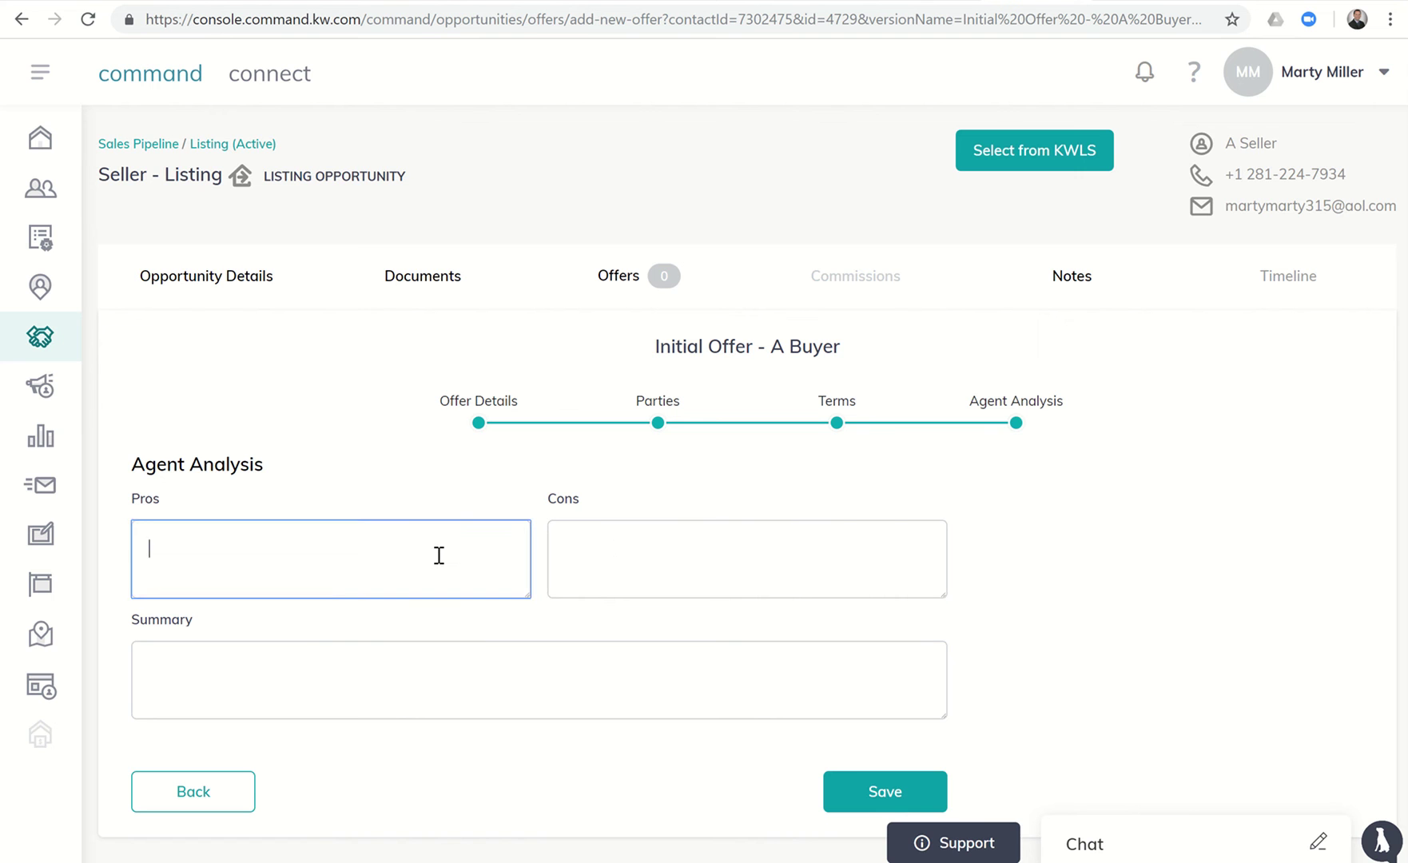
{"action": "type", "text": "Strong offer"}
{"action": "type", "text": ". "}
{"action": "type", "text": " 10% o"}
{"action": "type", "text": "own "}
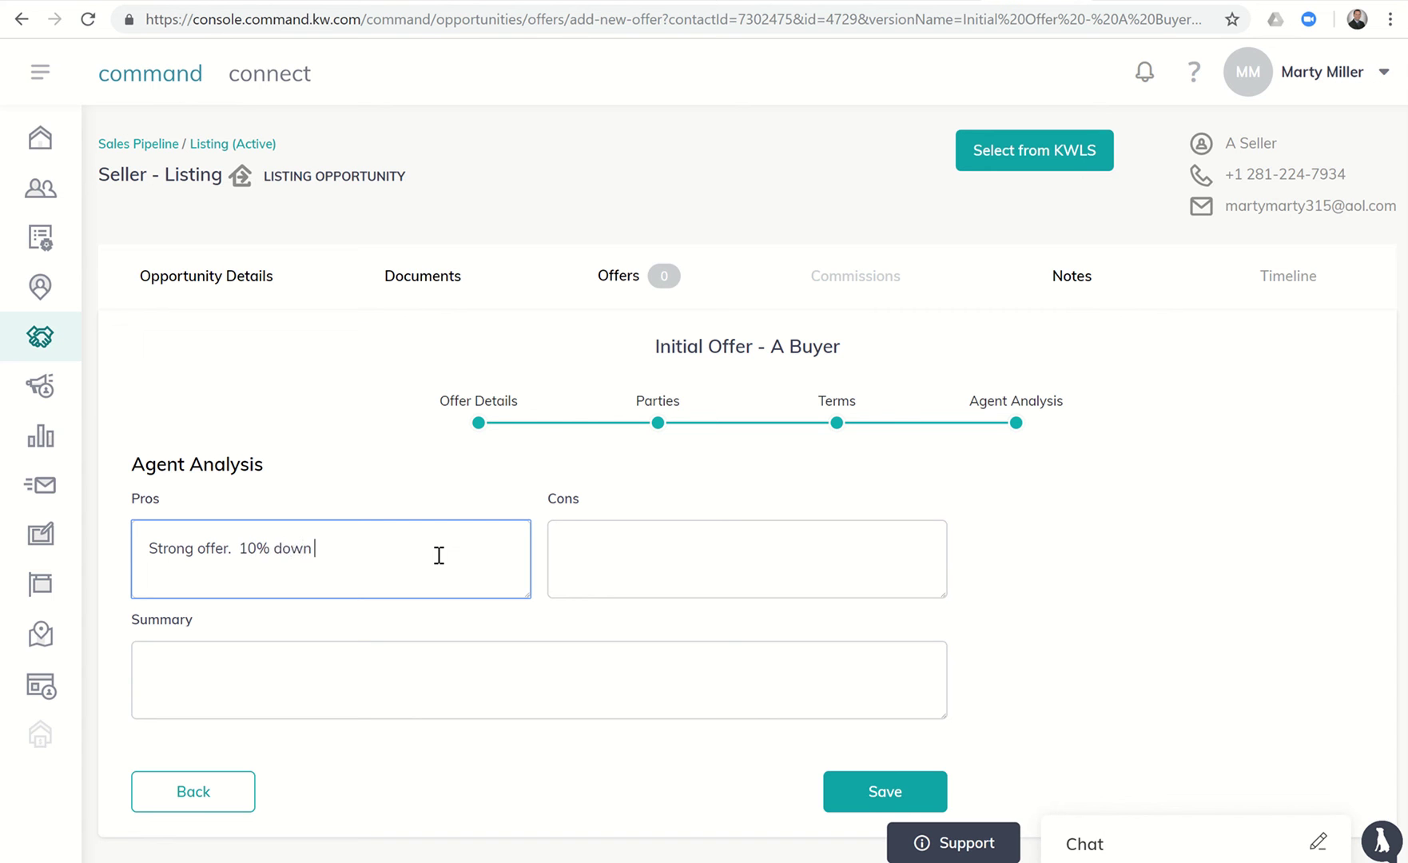
{"action": "type", "text": "is above average down payment. "}
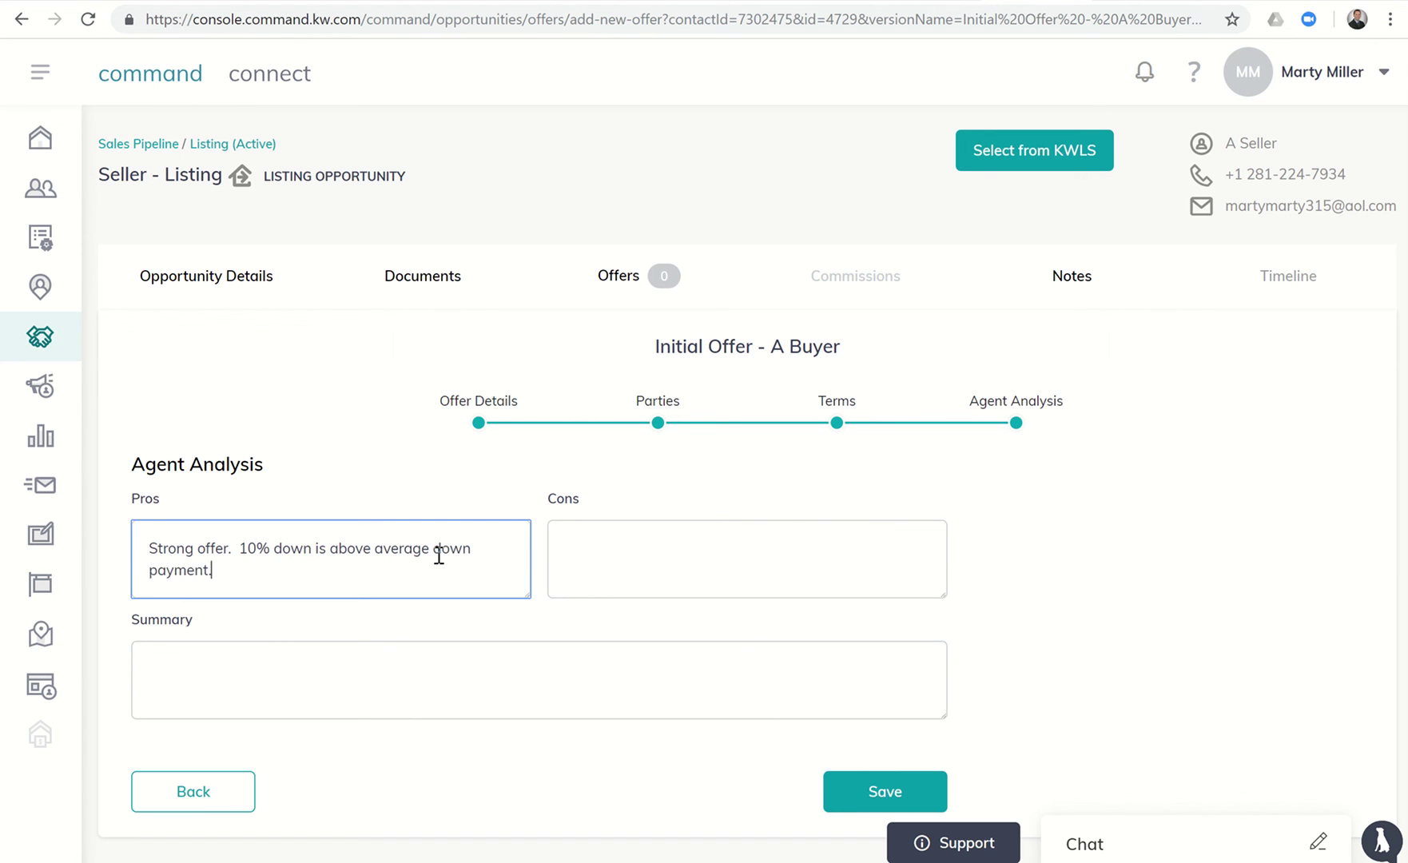
{"action": "type", "text": " $500 for Option Fe"}
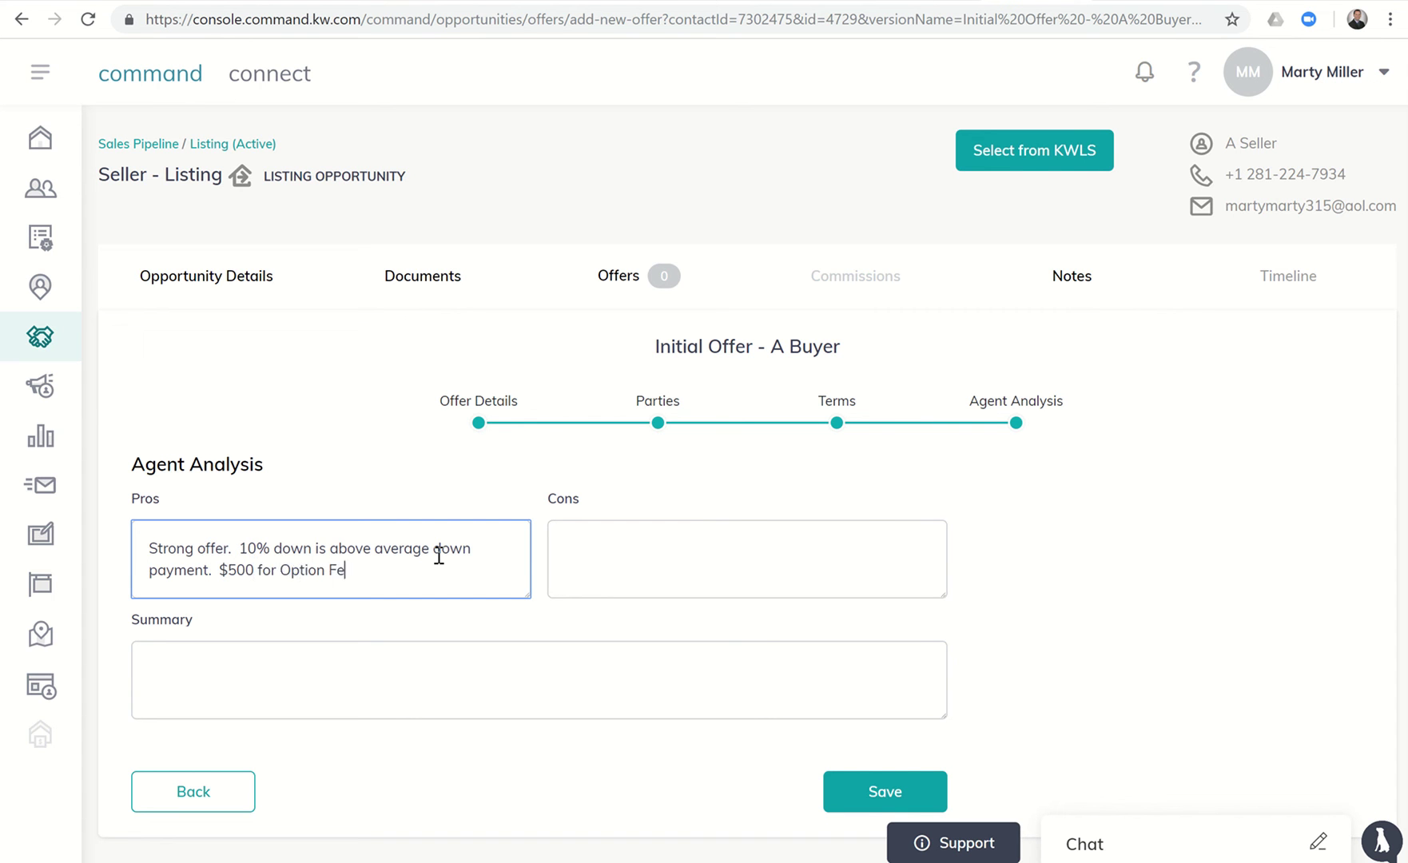
{"action": "type", "text": "e is above average"}
{"action": "type", "text": ". 30 Day CLos"}
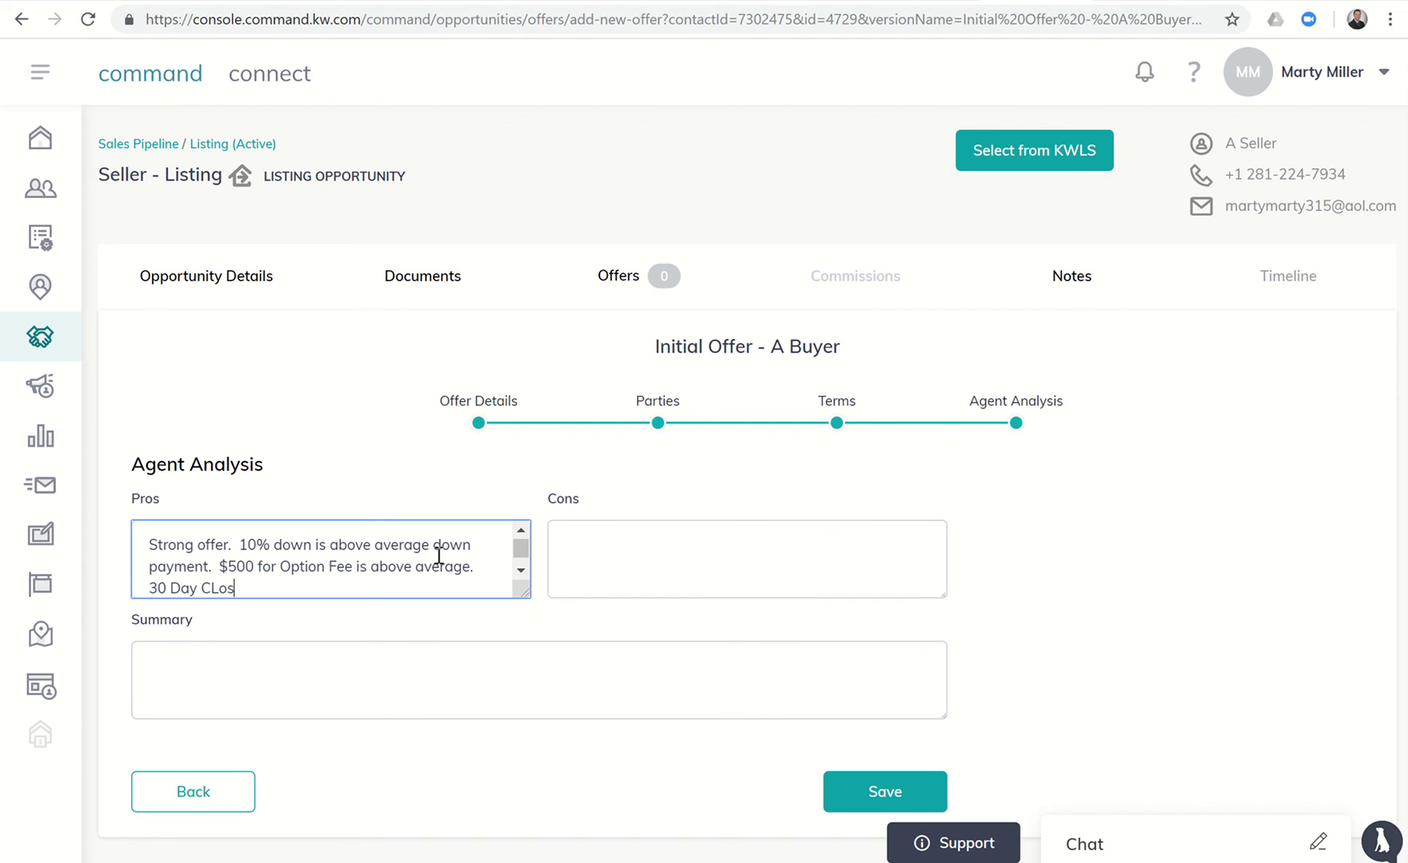
{"action": "type", "text": "e"}
{"action": "key", "text": "BackSpace"}
{"action": "key", "text": "BackSpace"}
{"action": "key", "text": "BackSpace"}
{"action": "key", "text": "BackSpace"}
{"action": "type", "text": "lose is good for you to get mo"}
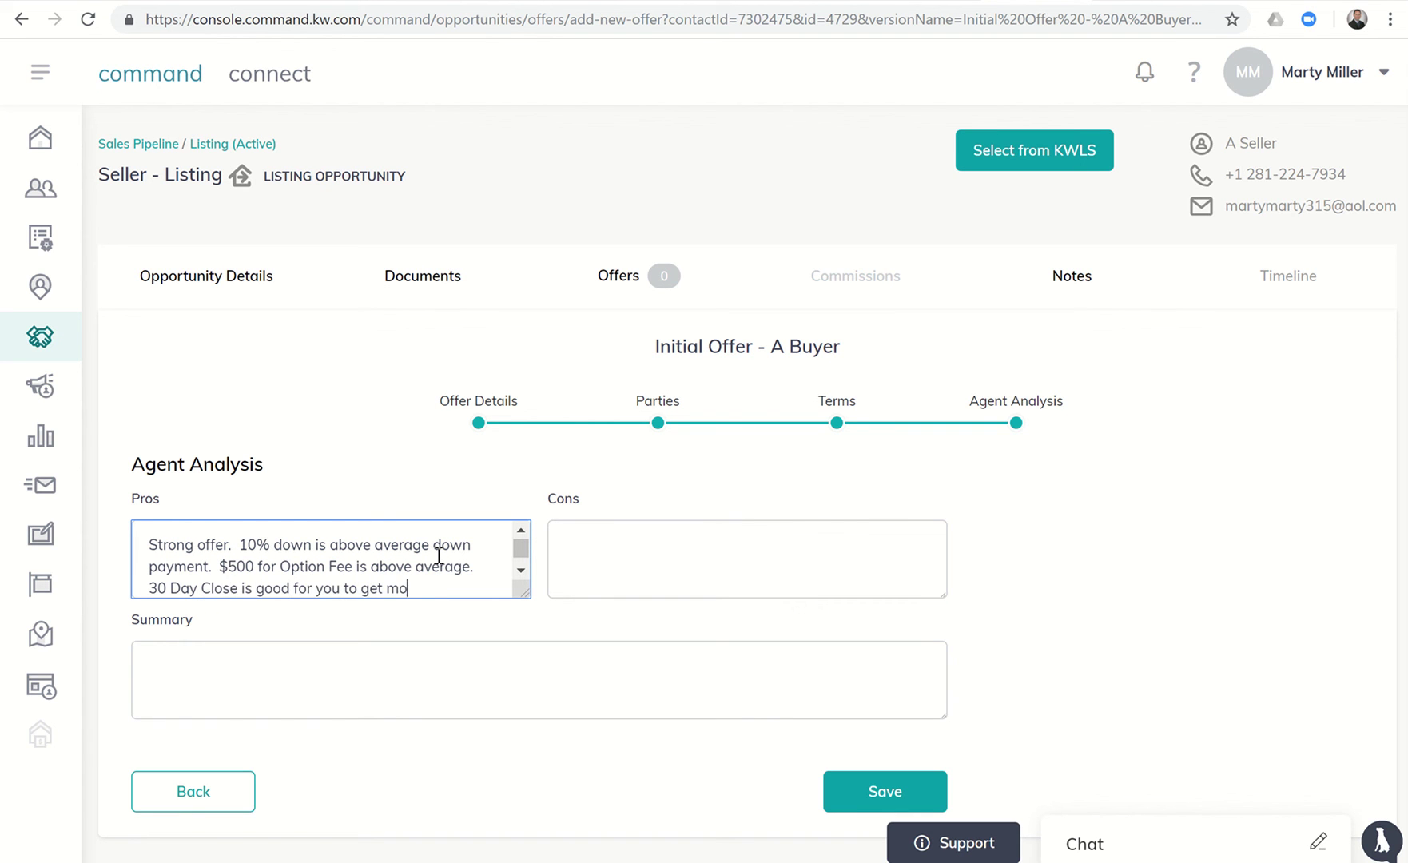
{"action": "type", "text": "ved out quick."}
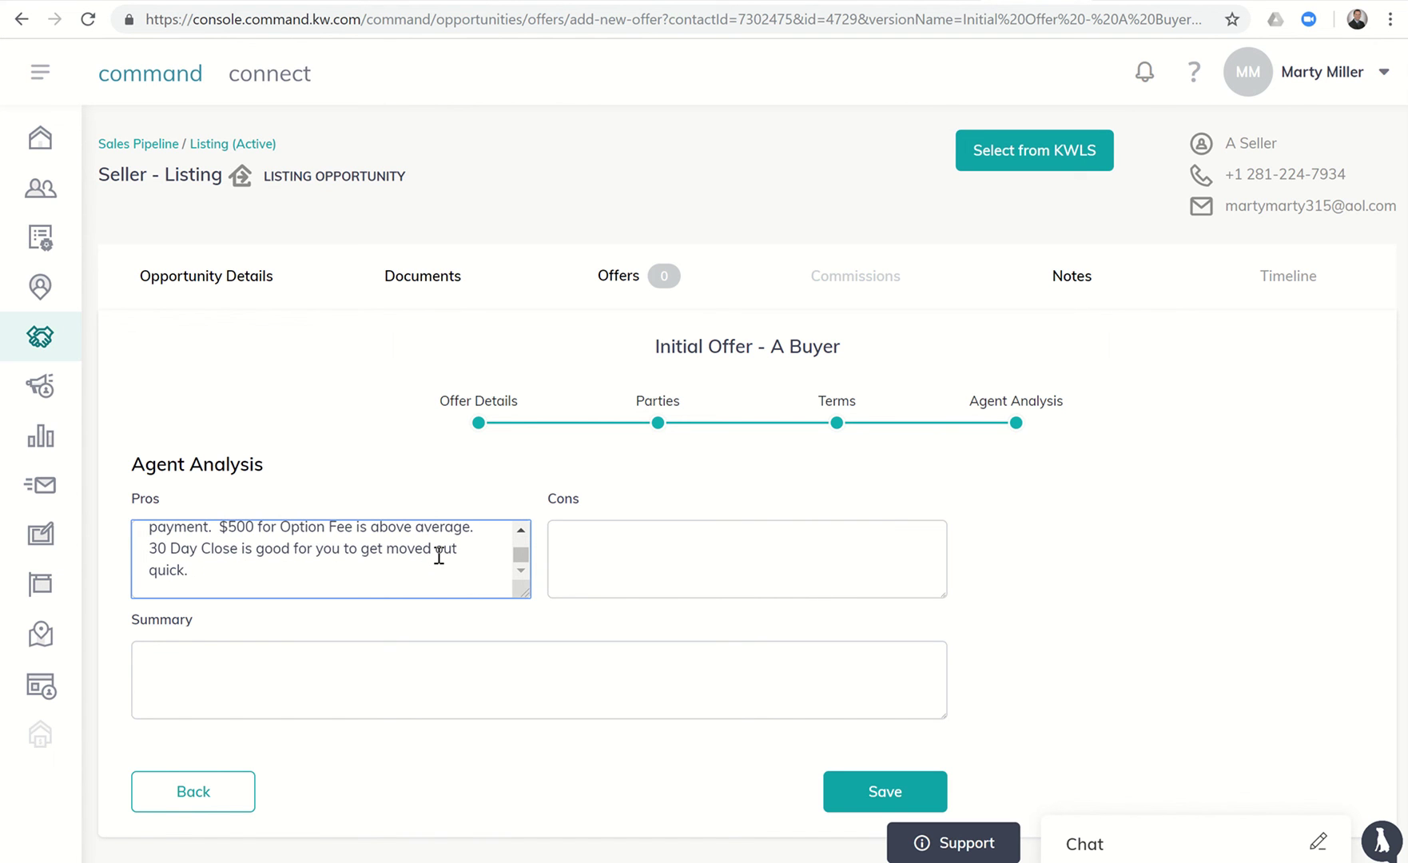
Step: Add cons 'No real cons.' and a summary calling it a strong offer, then save
{"action": "left_click", "coordinate": [609, 563]}
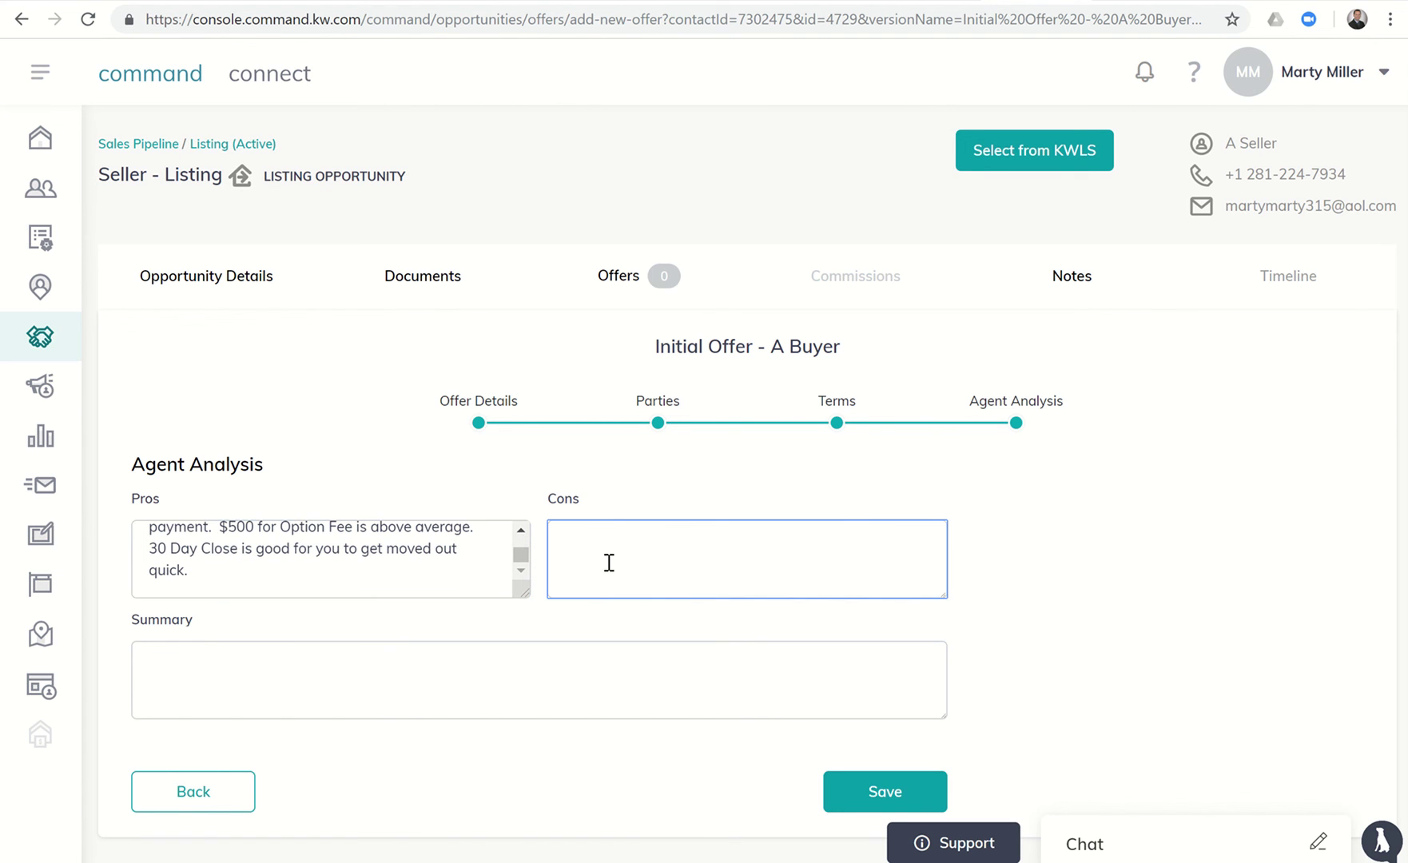
{"action": "type", "text": "No real cons."}
{"action": "left_click", "coordinate": [316, 663]}
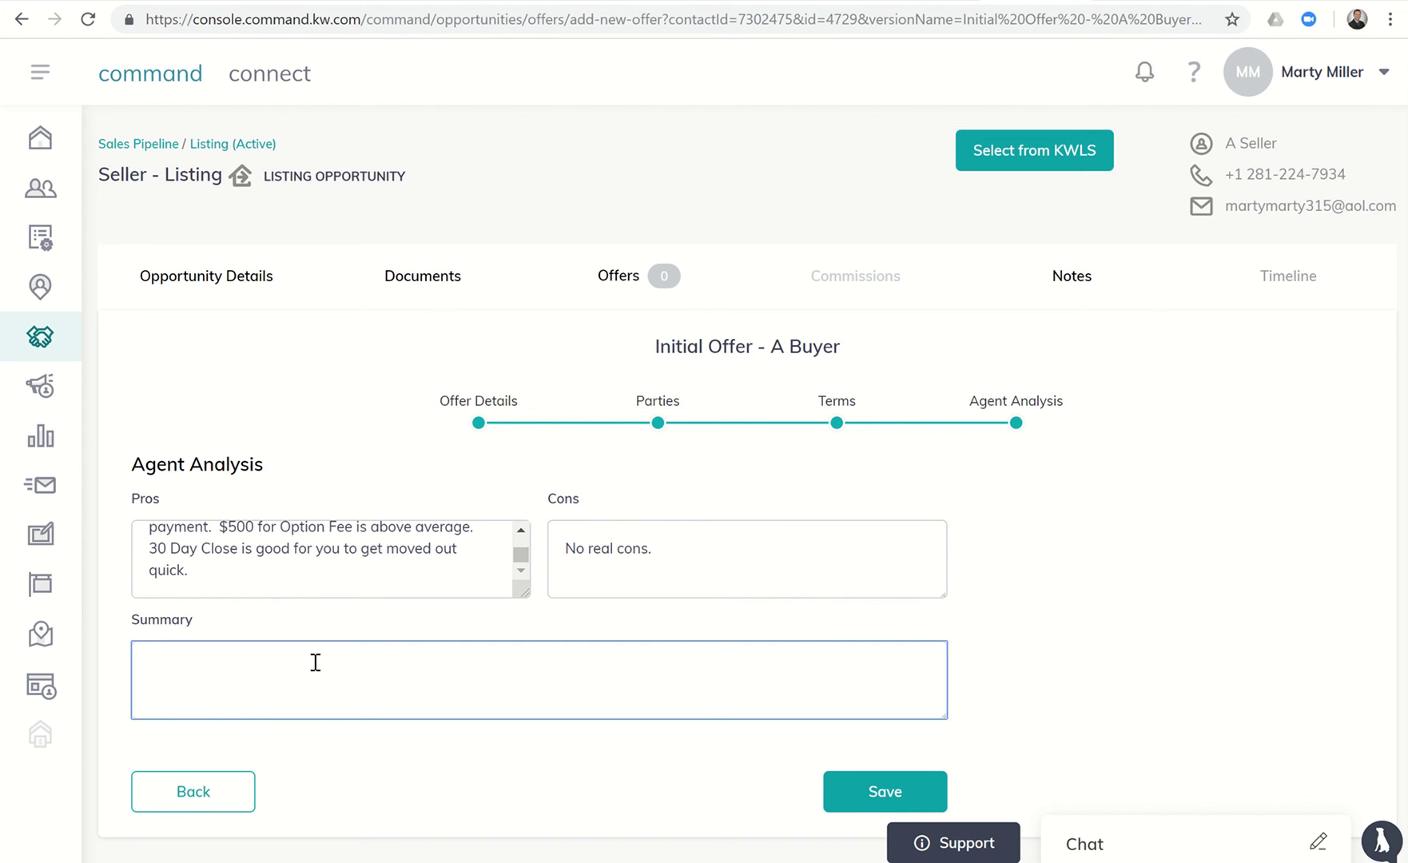
{"action": "type", "text": "I think thi sis"}
{"action": "type", "text": "s a "}
{"action": "type", "text": "is a strong offer"}
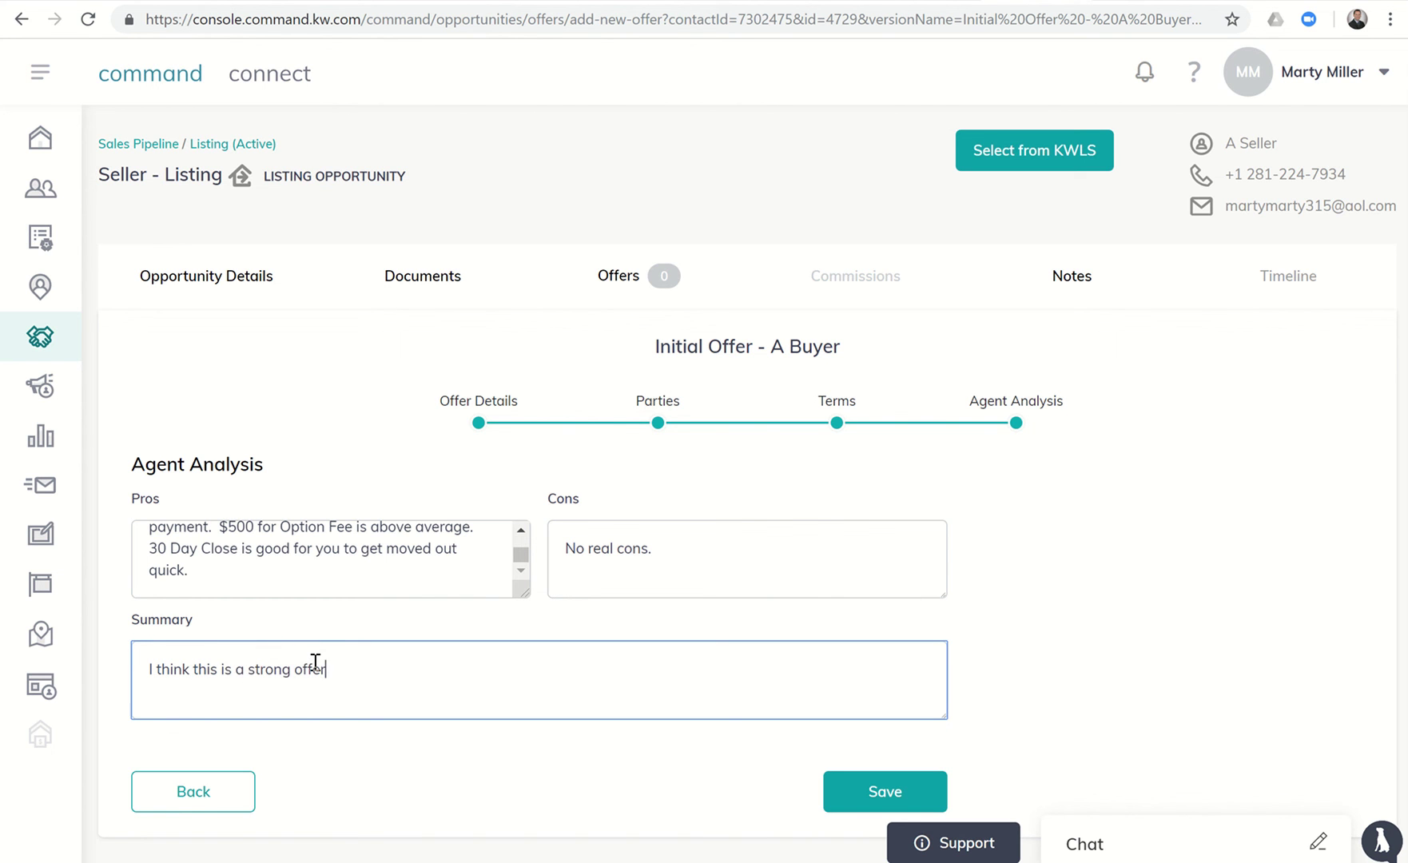
{"action": "type", "text": " and should definitely"}
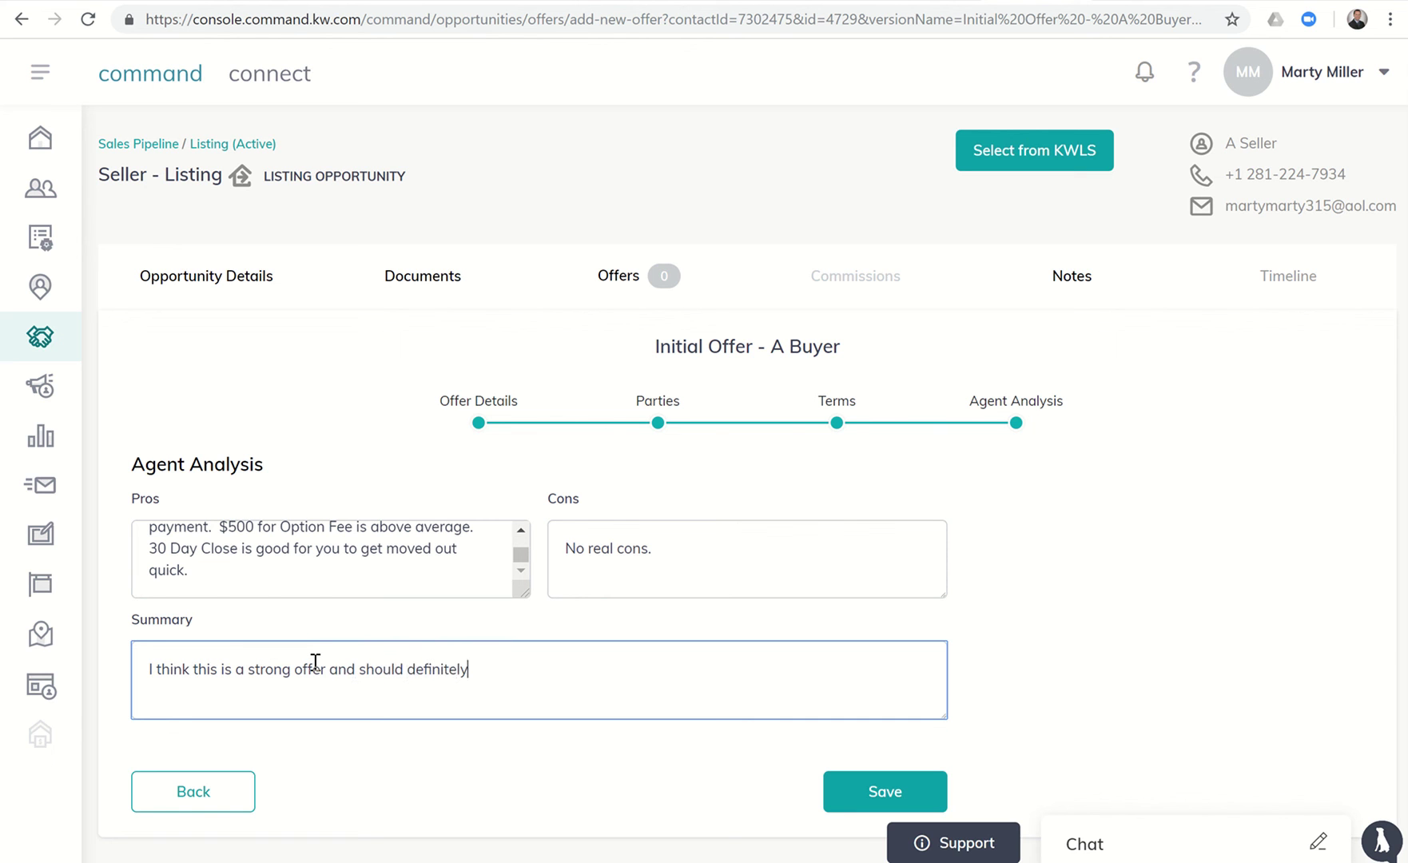
{"action": "type", "text": " be consdiered"}
{"action": "key", "text": "BackSpace"}
{"action": "key", "text": "BackSpace"}
{"action": "key", "text": "BackSpace"}
{"action": "key", "text": "BackSpace"}
{"action": "key", "text": "BackSpace"}
{"action": "key", "text": "BackSpace"}
{"action": "type", "text": "idered."}
{"action": "left_click", "coordinate": [844, 791]}
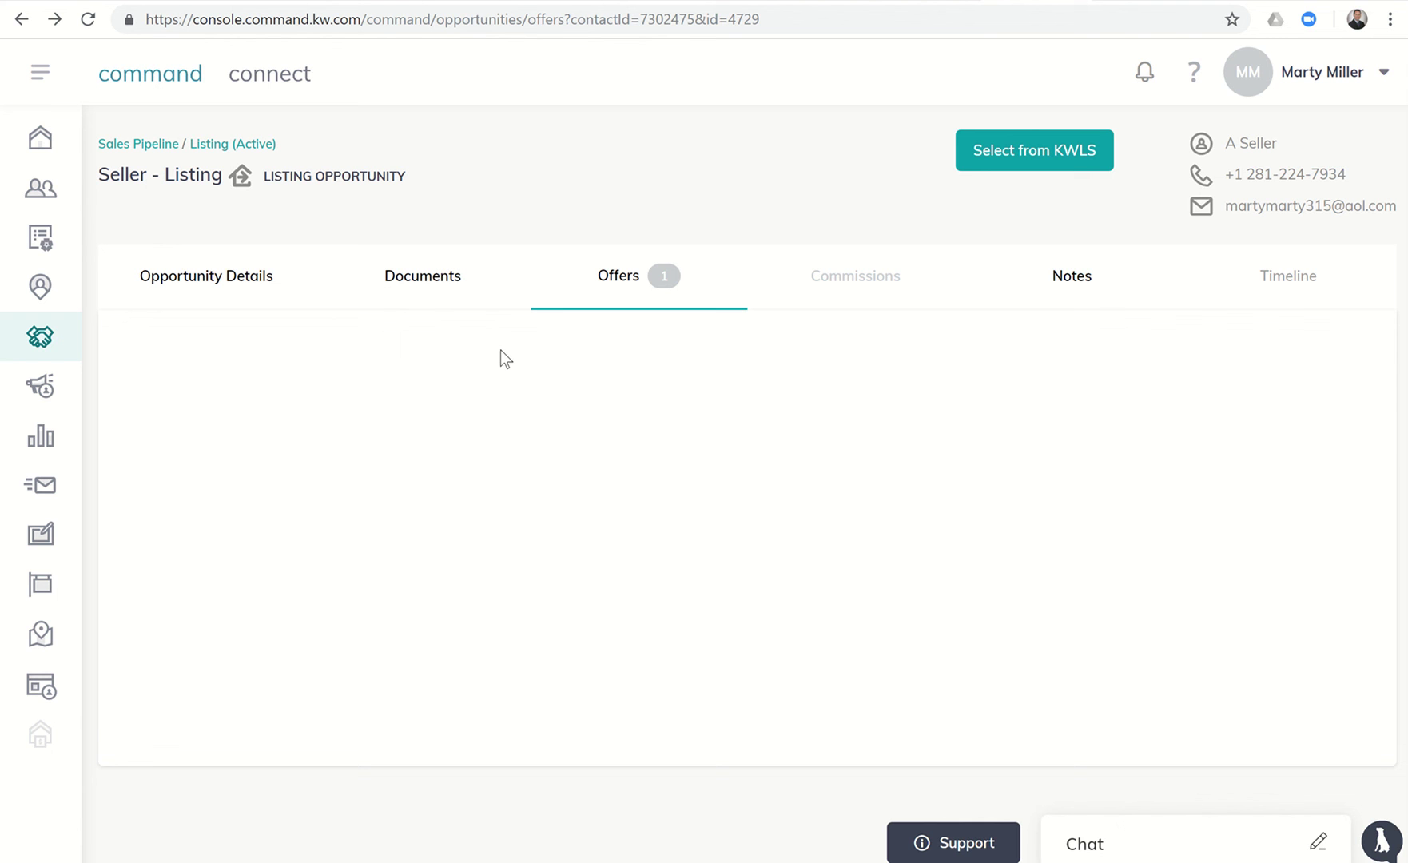
Step: Return to the active Seller - Listing offers and reload until the $300,000 offer appears
{"action": "left_click", "coordinate": [91, 22]}
{"action": "left_click", "coordinate": [181, 147]}
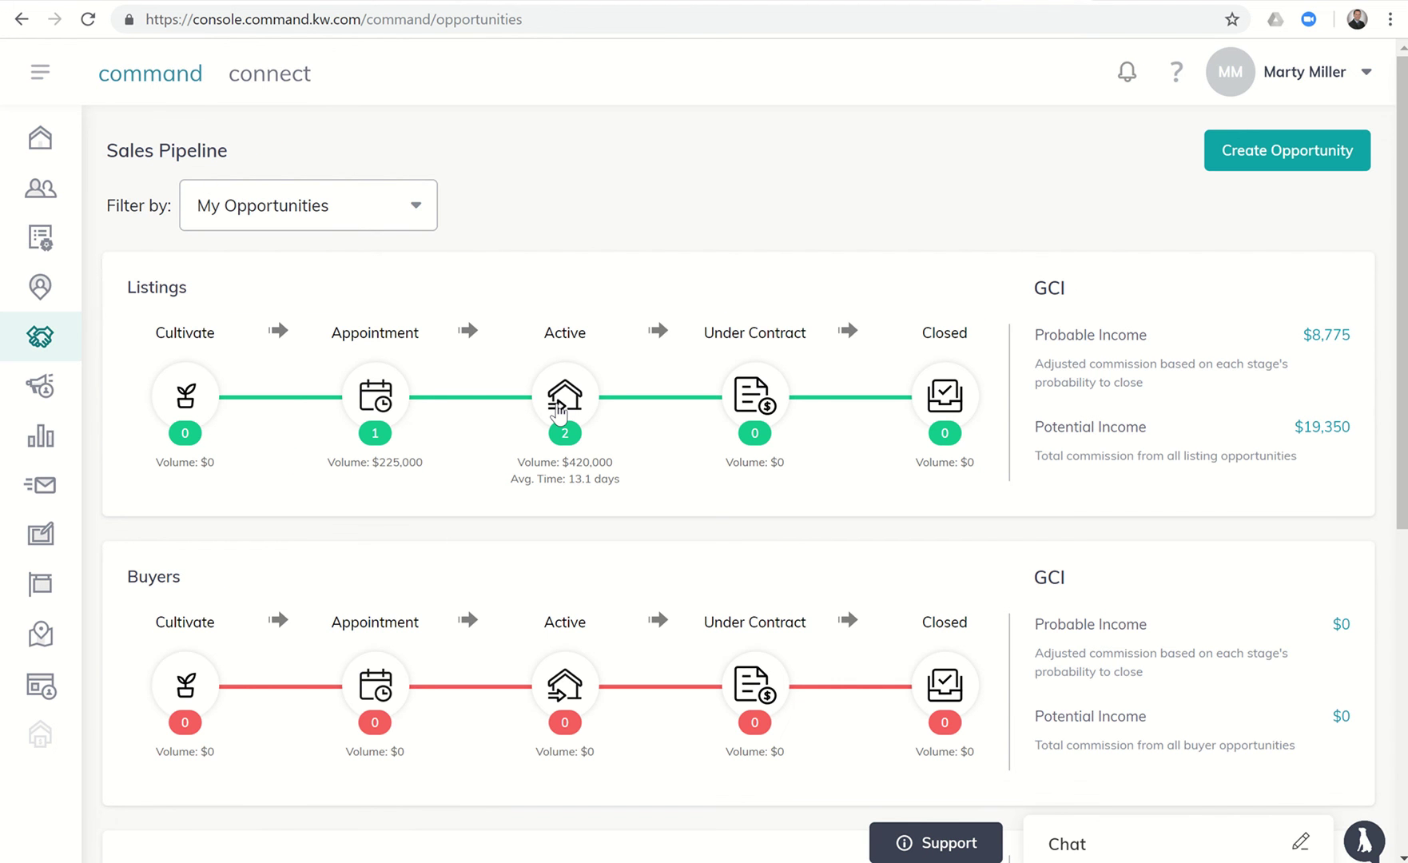
{"action": "left_click", "coordinate": [575, 409]}
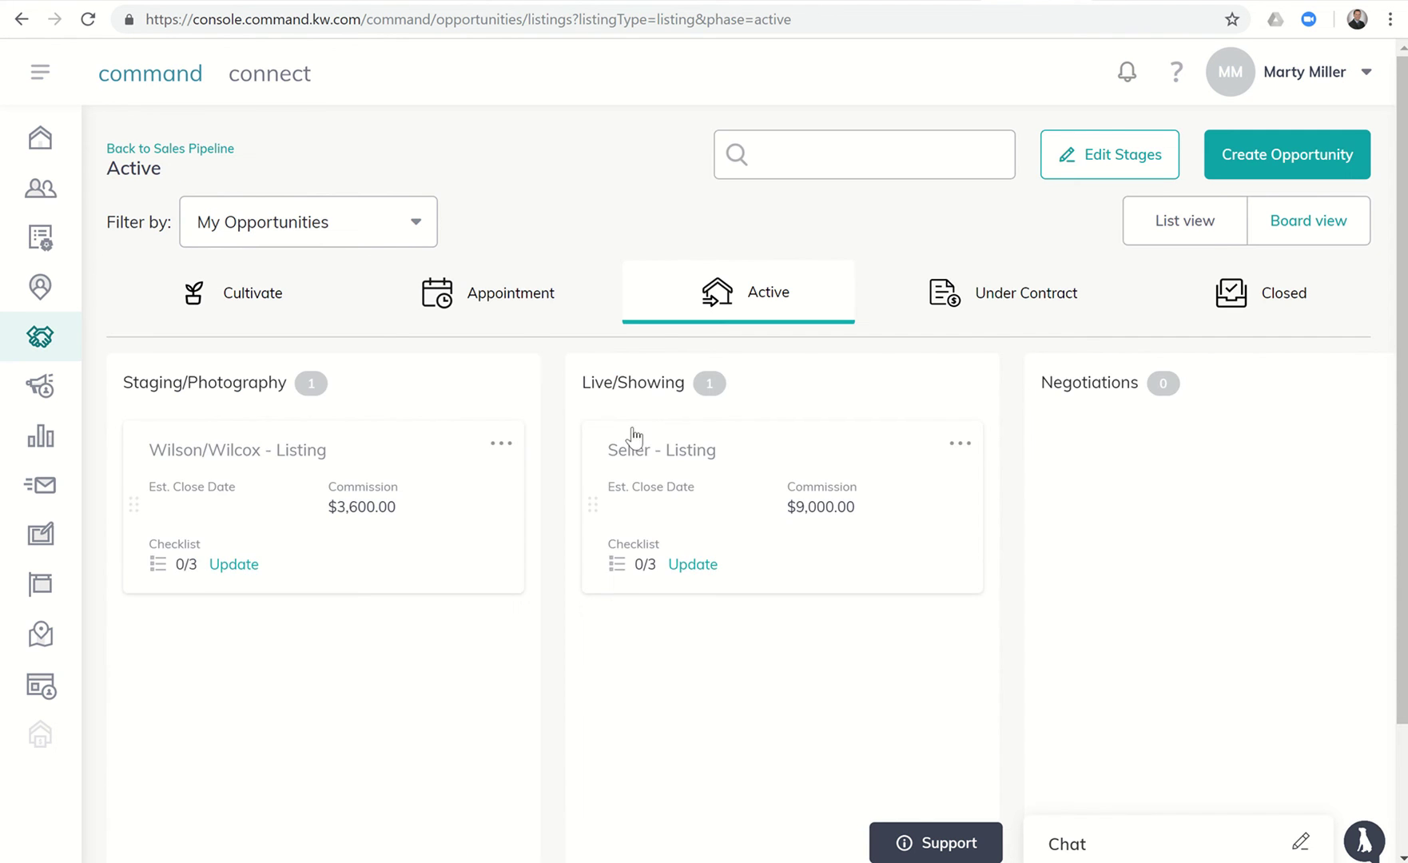
{"action": "left_click", "coordinate": [642, 454]}
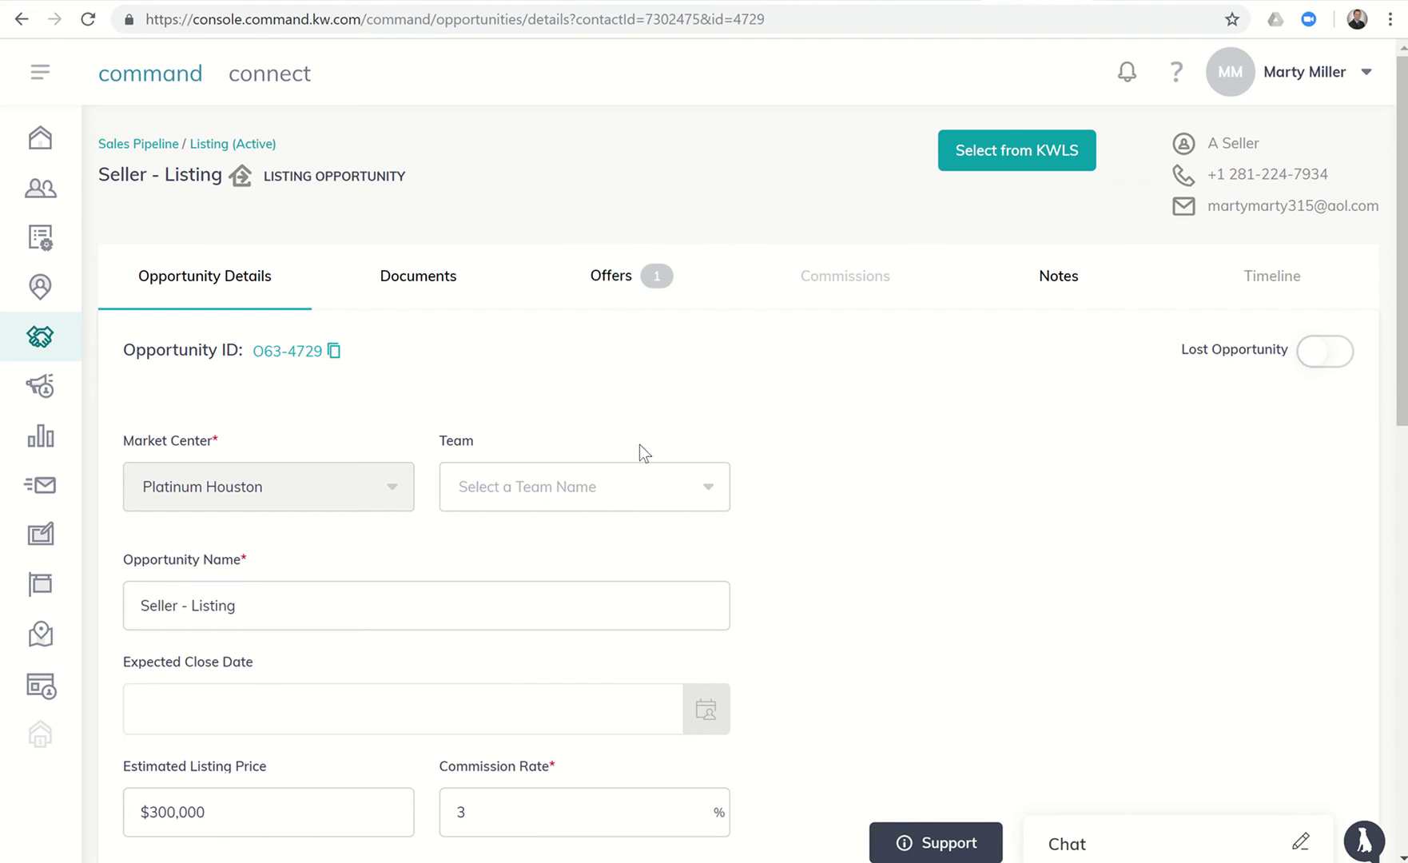
{"action": "left_click", "coordinate": [612, 288]}
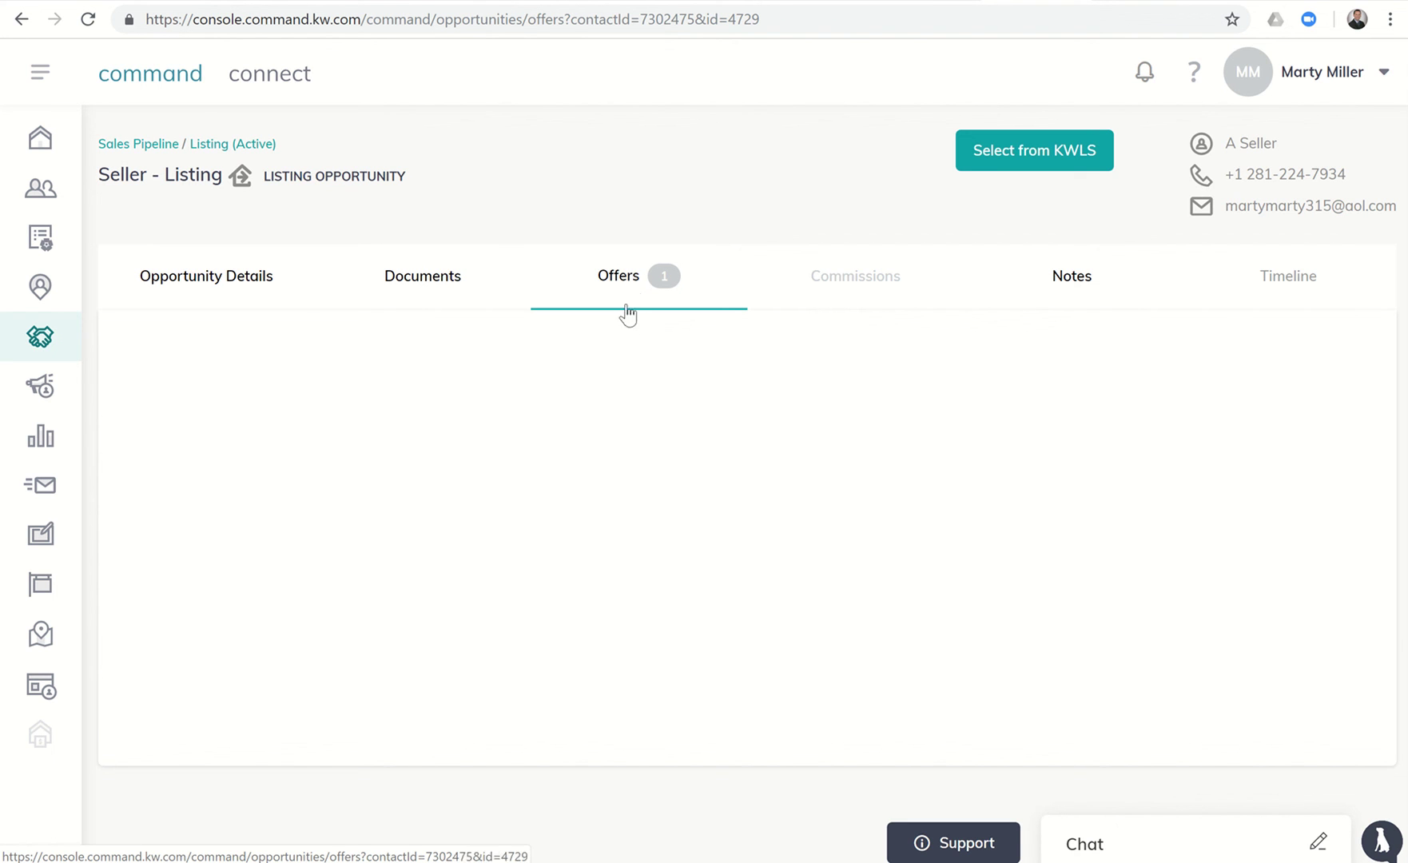
{"action": "left_click", "coordinate": [88, 20]}
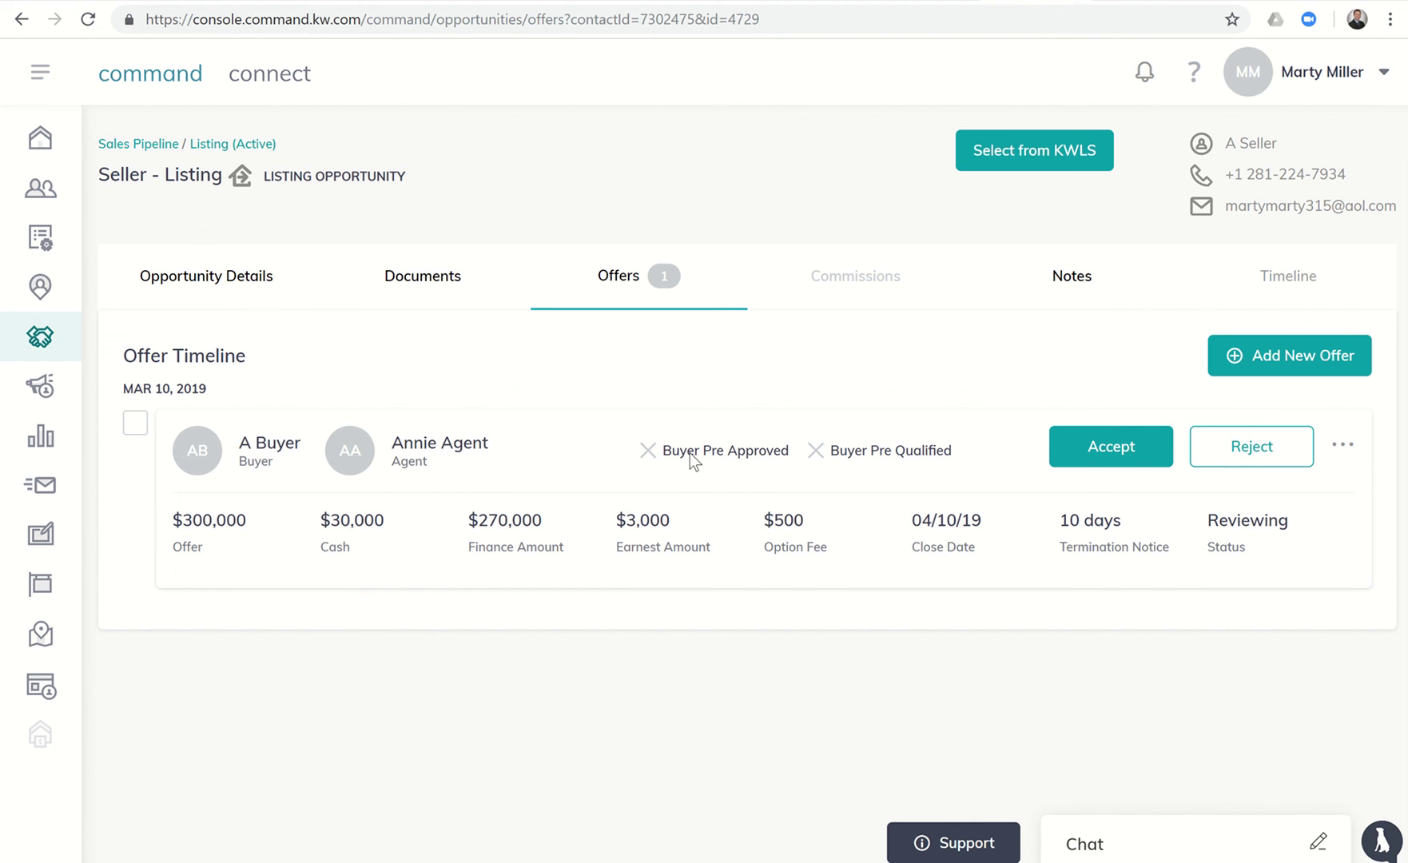
Step: Add a new offer version named 'Initial Offer - Another Buyer'
{"action": "left_click", "coordinate": [1303, 362]}
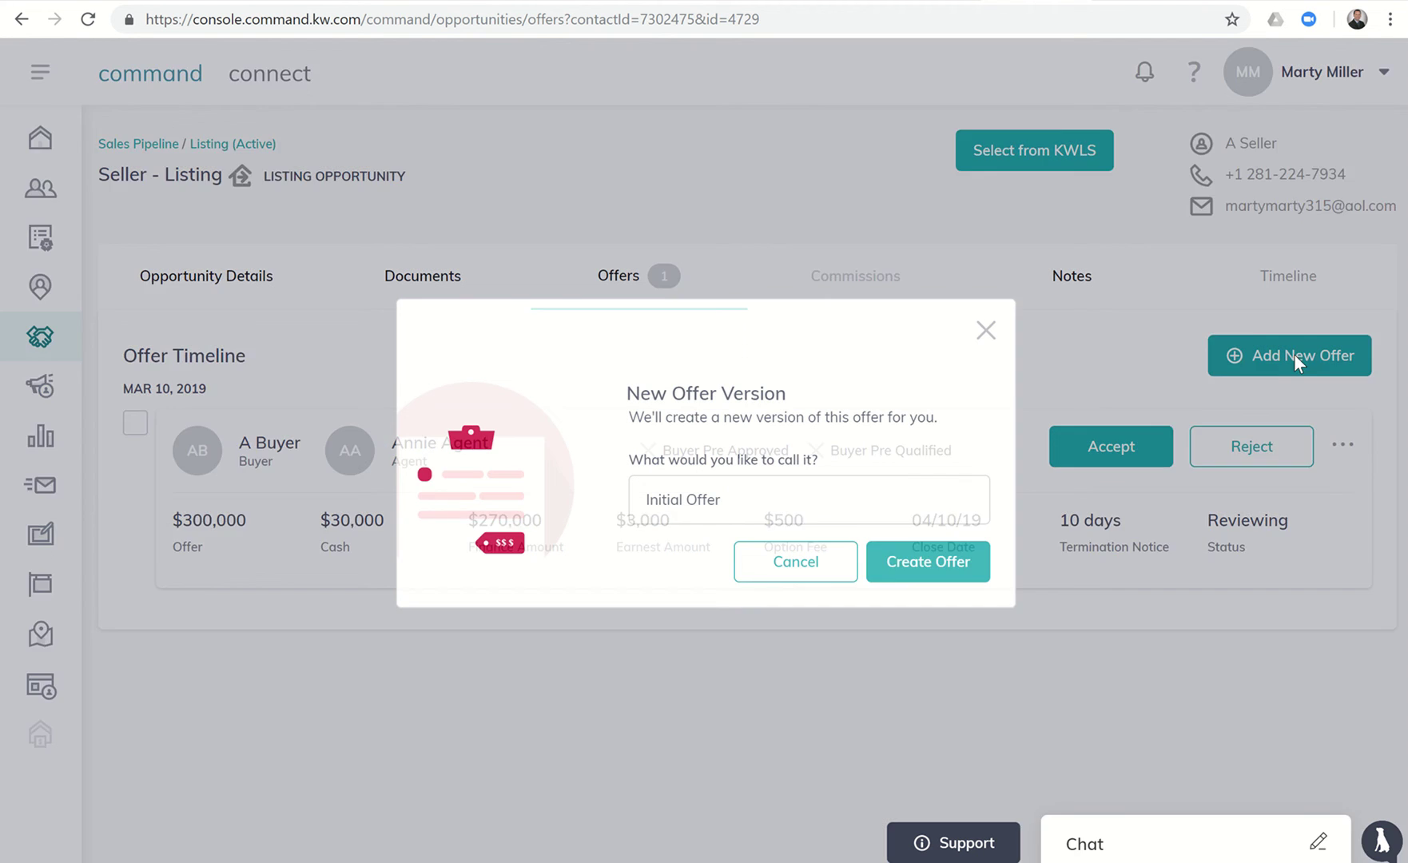
{"action": "left_click", "coordinate": [747, 501]}
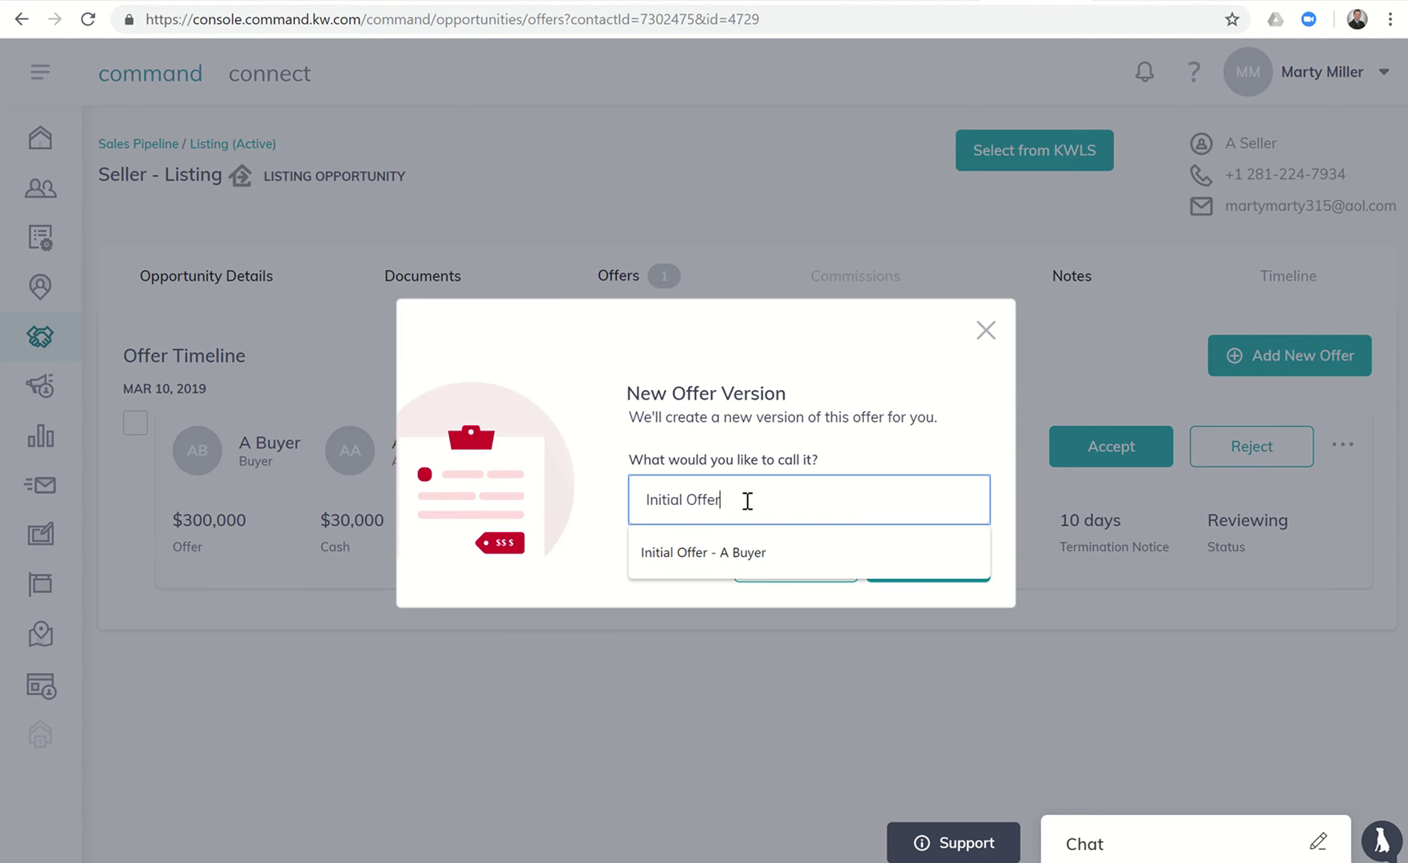
{"action": "type", "text": "- Another"}
{"action": "key", "text": "BackSpace"}
{"action": "key", "text": "BackSpace"}
{"action": "key", "text": "BackSpace"}
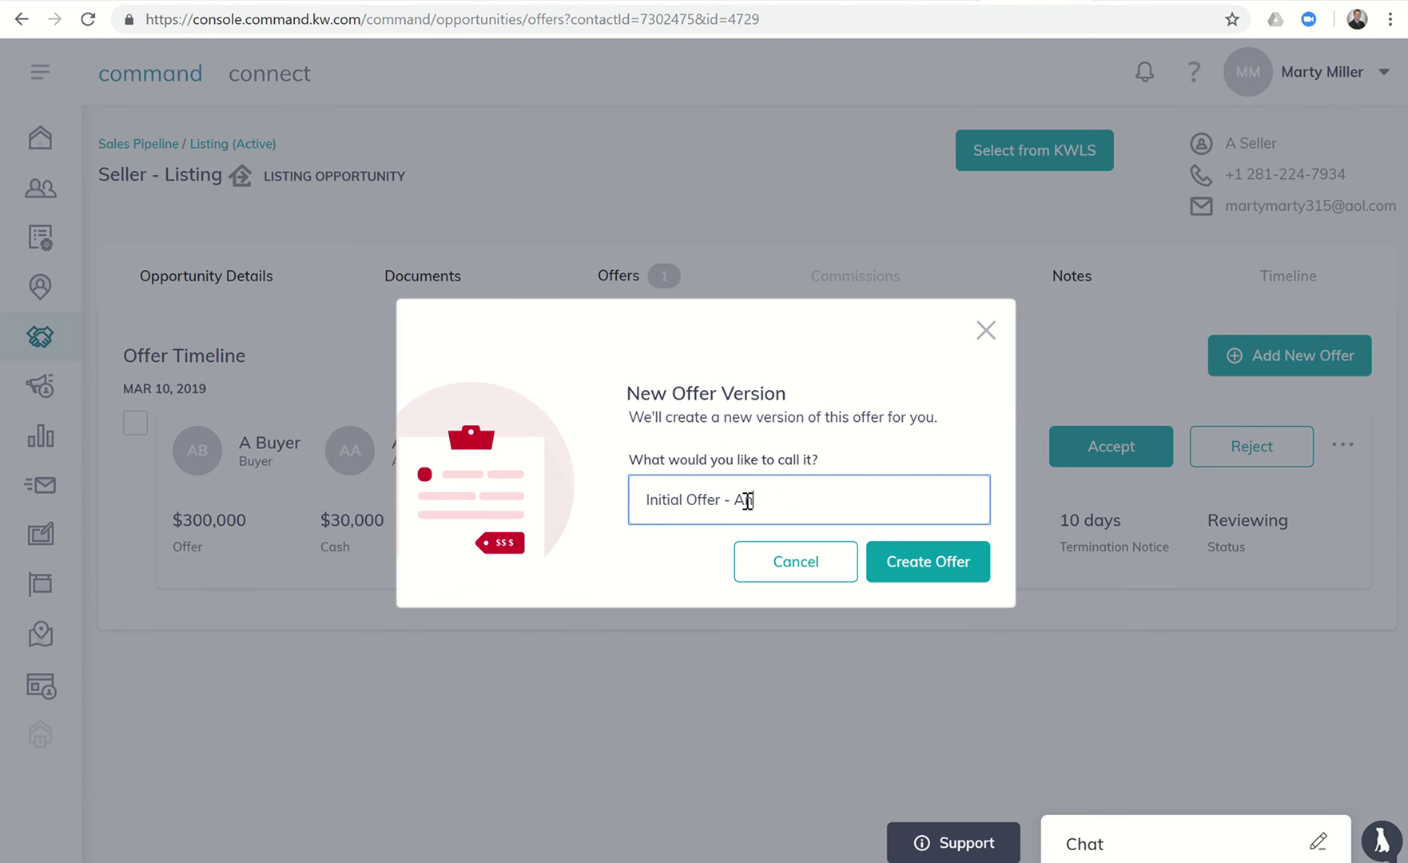
{"action": "type", "text": "other Buyer"}
Step: Create the offer, set its close date to 04/30/2019, and continue to Parties
{"action": "left_click", "coordinate": [920, 564]}
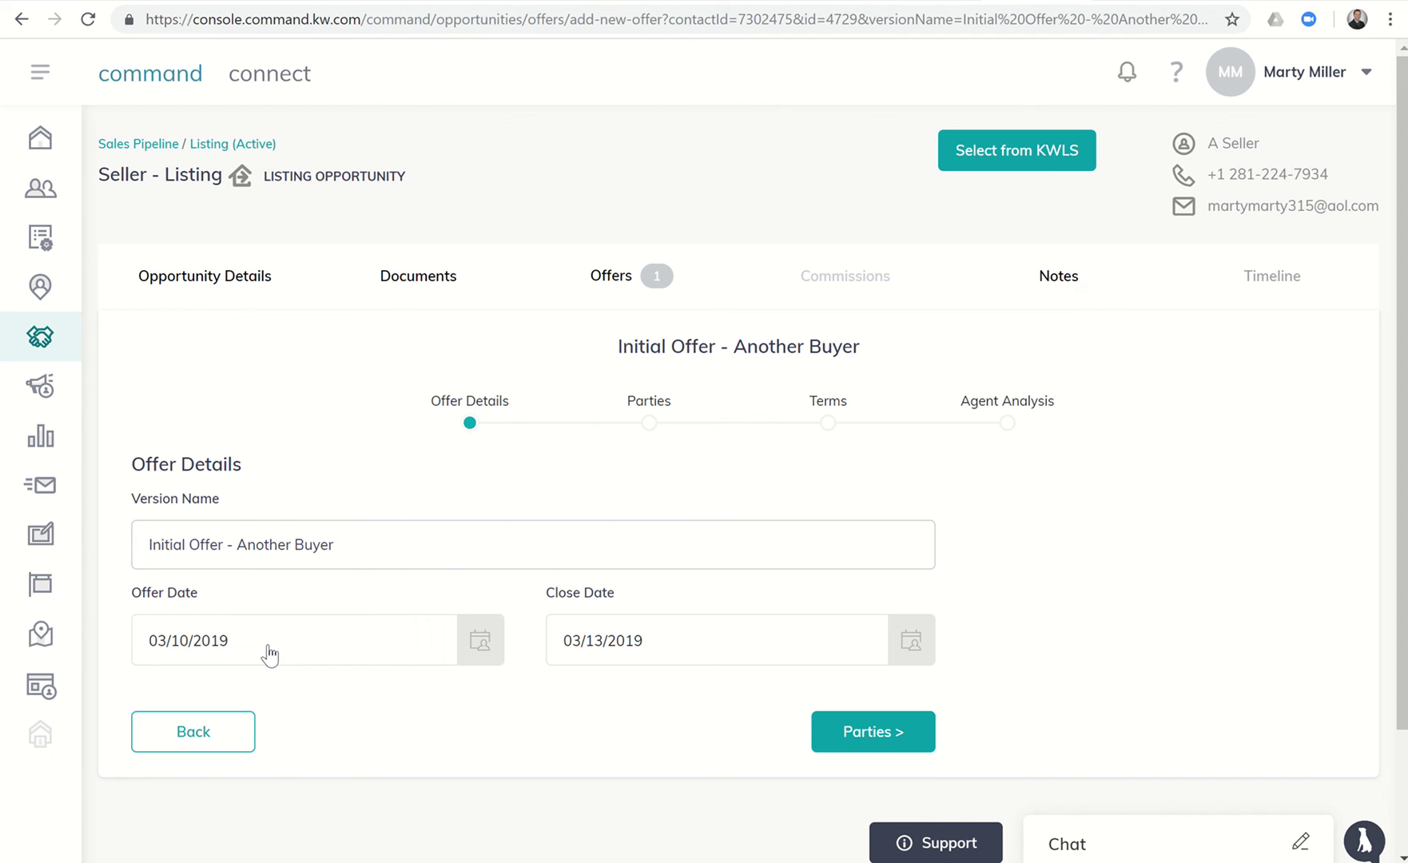
{"action": "left_click", "coordinate": [657, 649]}
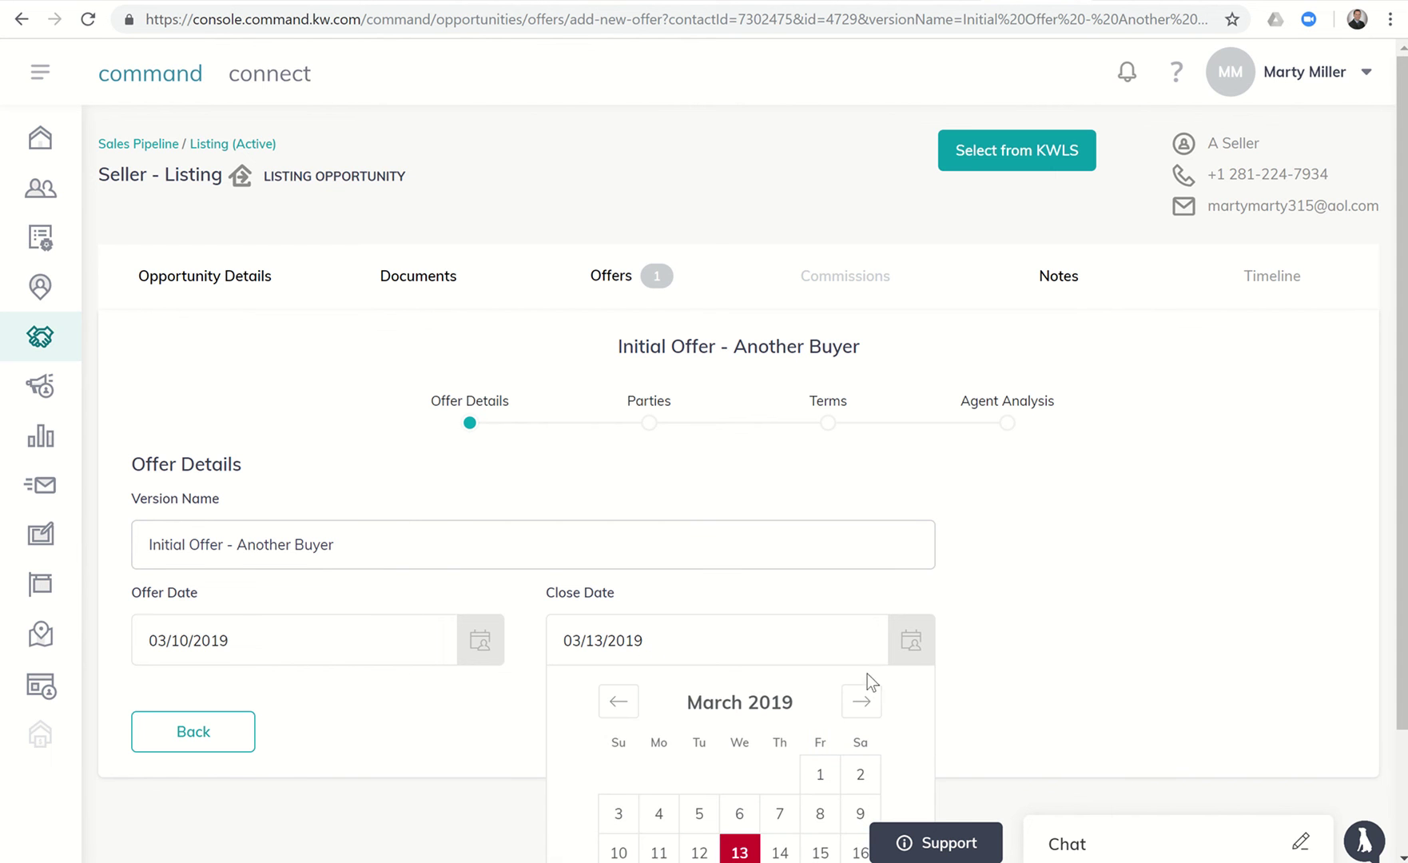
{"action": "left_click", "coordinate": [861, 707]}
{"action": "scroll", "coordinate": [859, 712], "scroll_direction": "down", "scroll_amount": 2}
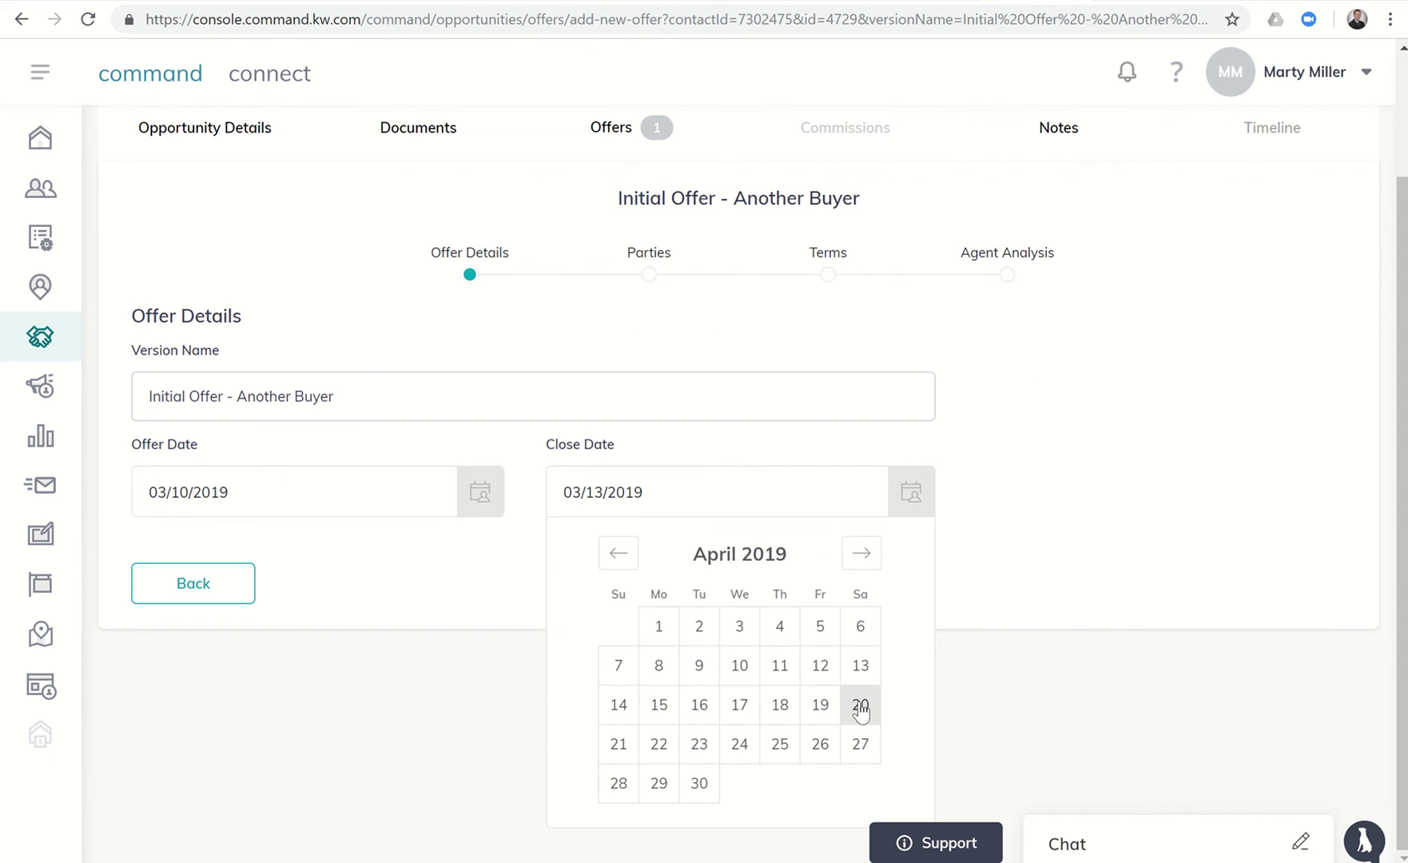
{"action": "left_click", "coordinate": [703, 781]}
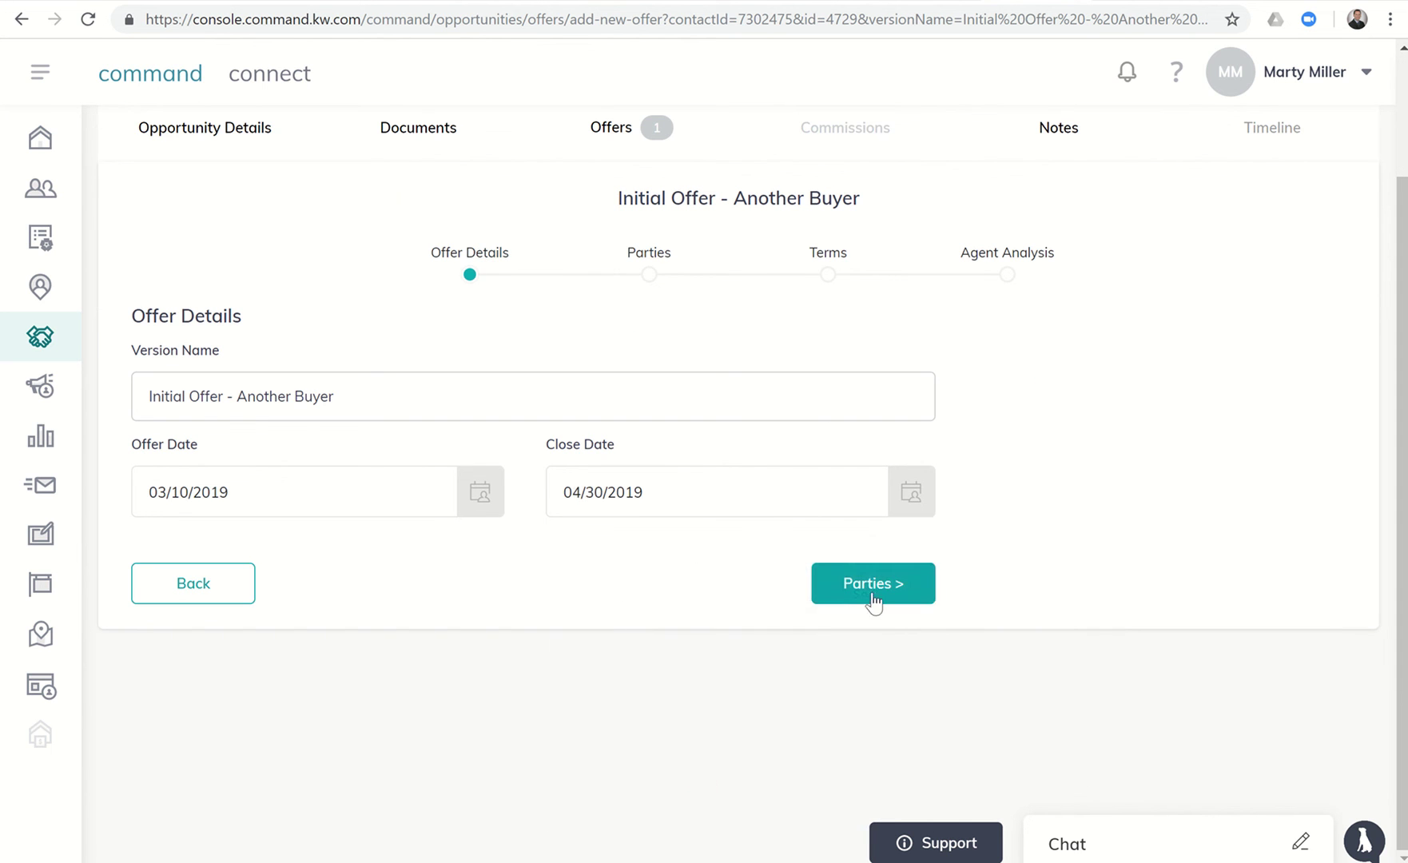
{"action": "left_click", "coordinate": [873, 590]}
Step: Fill in the buyer's name and, under Representation, the buyer agent's associate name
{"action": "left_click", "coordinate": [391, 439]}
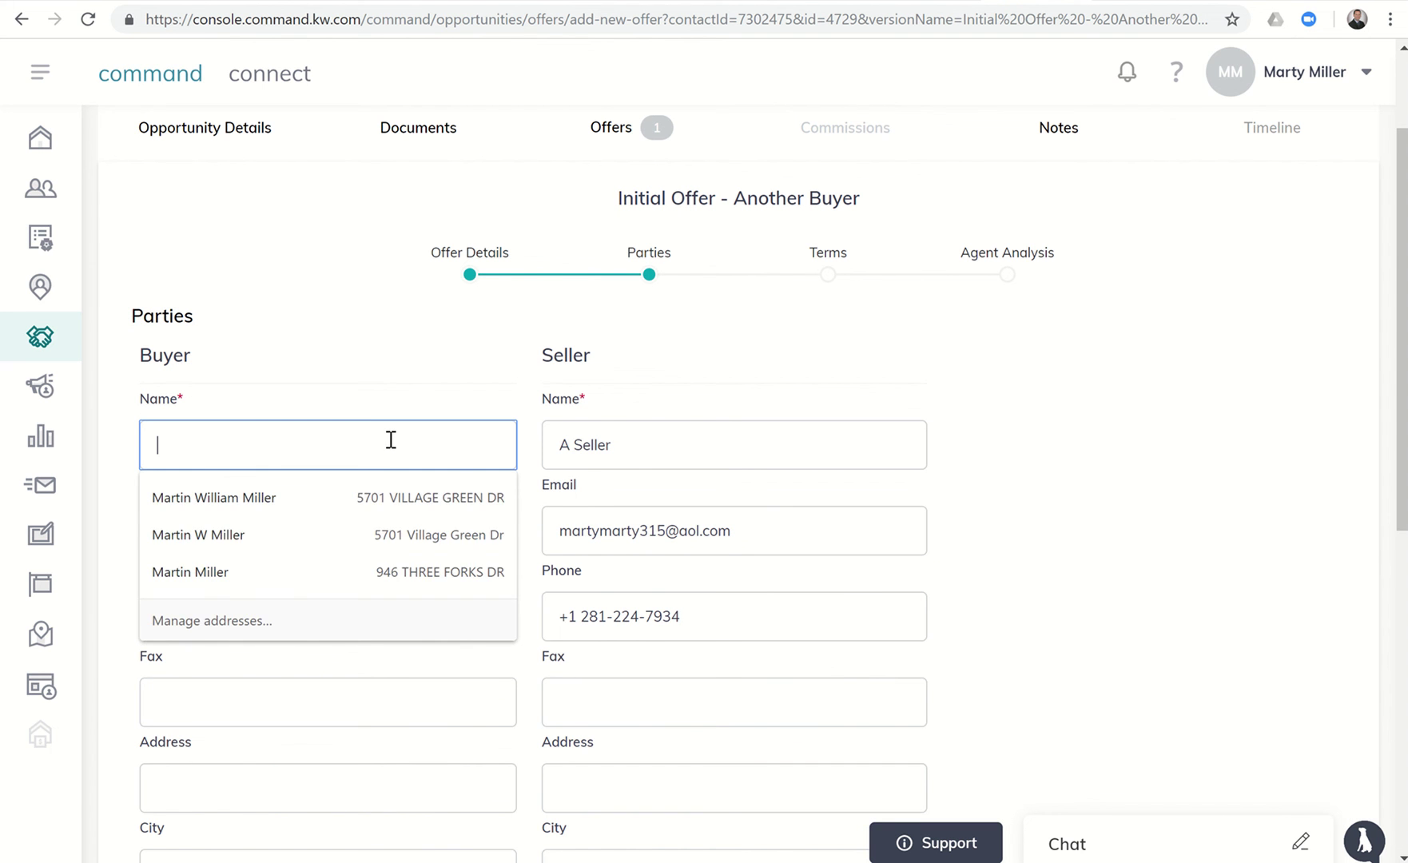
{"action": "type", "text": "Another"}
{"action": "key", "text": "BackSpace"}
{"action": "key", "text": "BackSpace"}
{"action": "key", "text": "BackSpace"}
{"action": "key", "text": "BackSpace"}
{"action": "key", "text": "BackSpace"}
{"action": "key", "text": "BackSpace"}
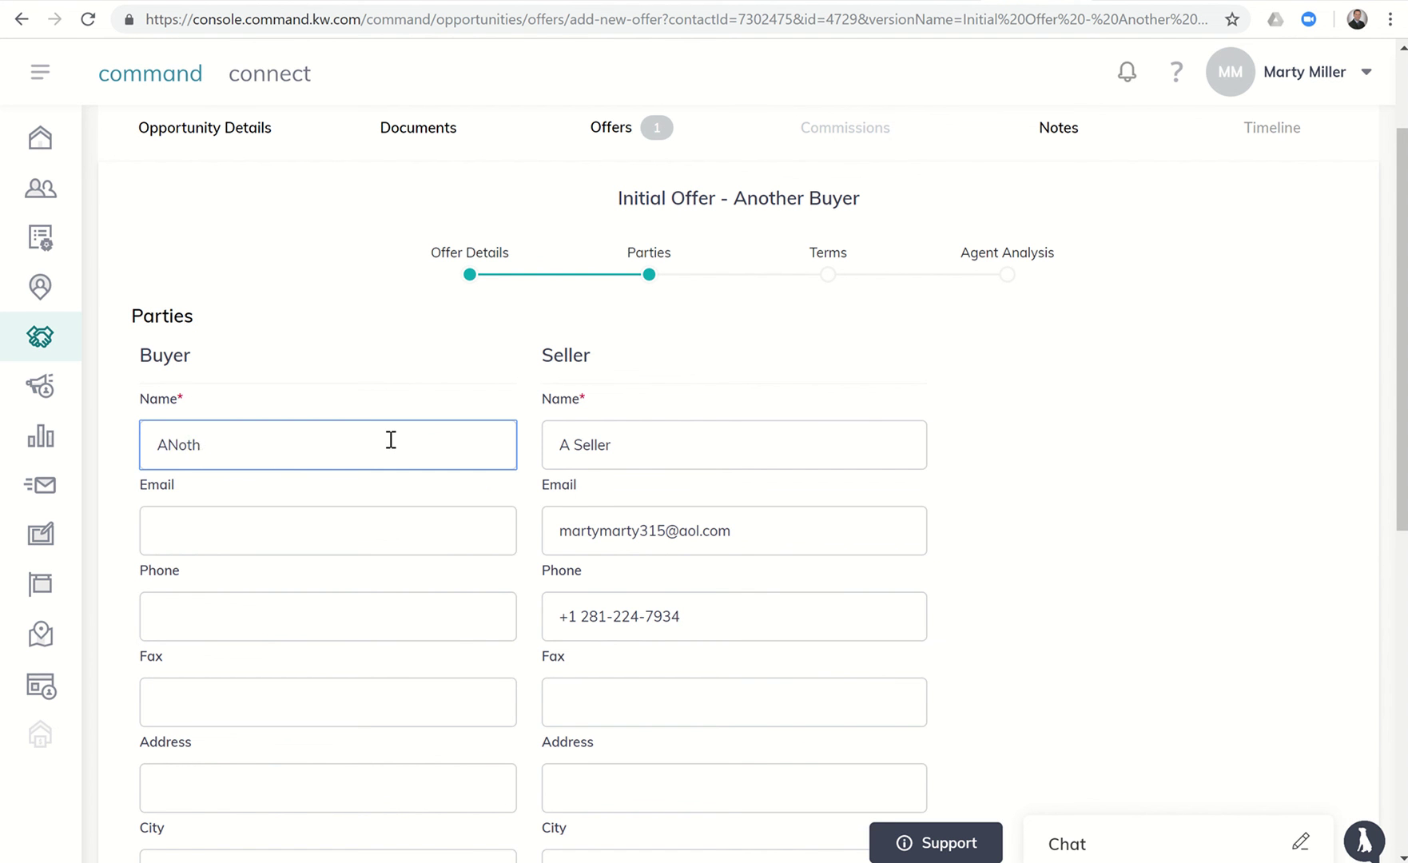
{"action": "type", "text": "N"}
{"action": "key", "text": "BackSpace"}
{"action": "type", "text": "nother Sm"}
{"action": "type", "text": "ither"}
{"action": "key", "text": "BackSpace"}
{"action": "key", "text": "BackSpace"}
{"action": "key", "text": "BackSpace"}
{"action": "key", "text": "BackSpace"}
{"action": "key", "text": "BackSpace"}
{"action": "key", "text": "BackSpace"}
{"action": "type", "text": "Buyer"}
{"action": "scroll", "coordinate": [317, 530], "scroll_direction": "down", "scroll_amount": 2}
{"action": "scroll", "coordinate": [316, 530], "scroll_direction": "down", "scroll_amount": 6}
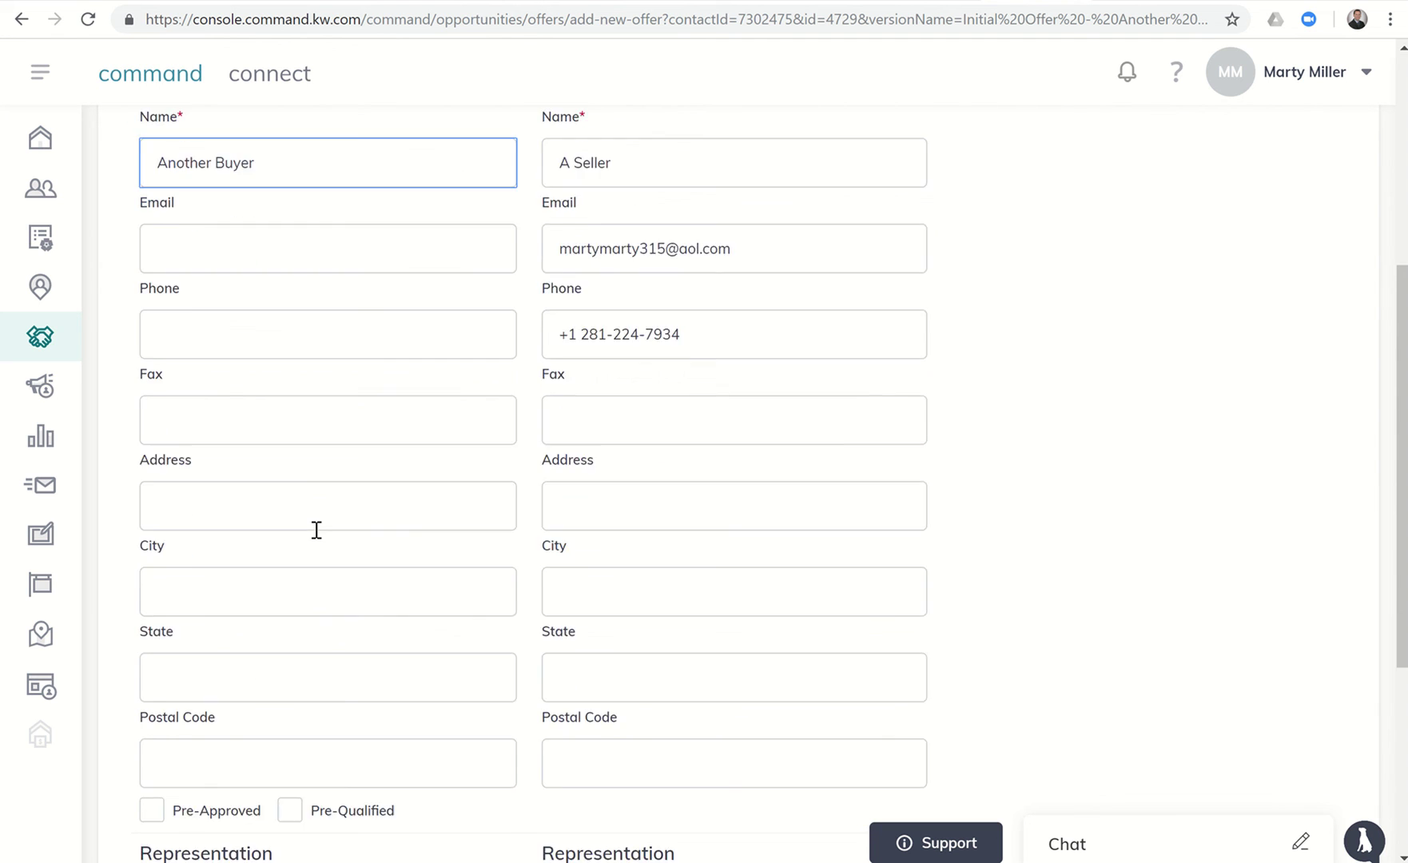
{"action": "left_click", "coordinate": [291, 546]}
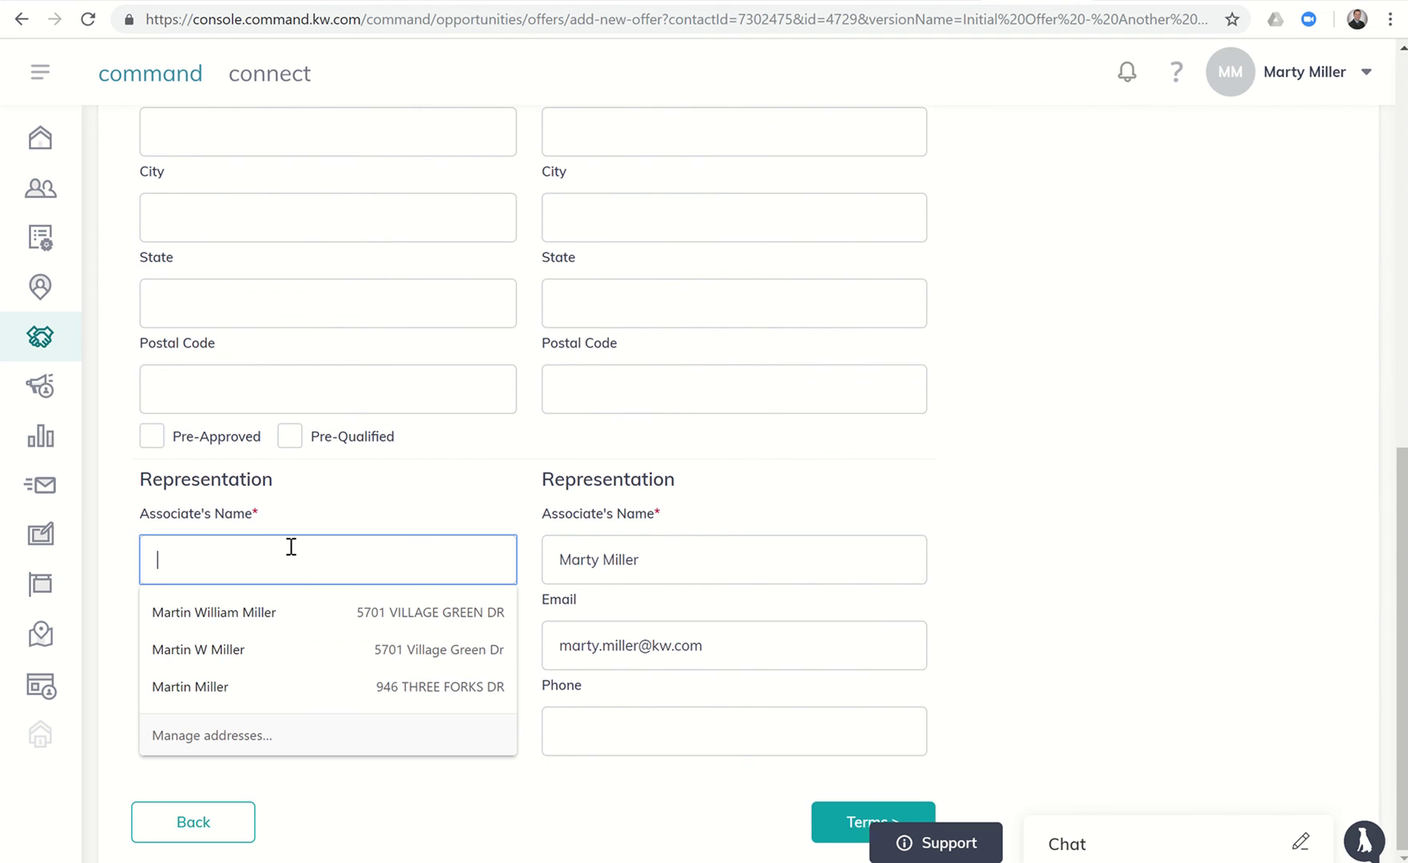
{"action": "type", "text": "Billy Broker"}
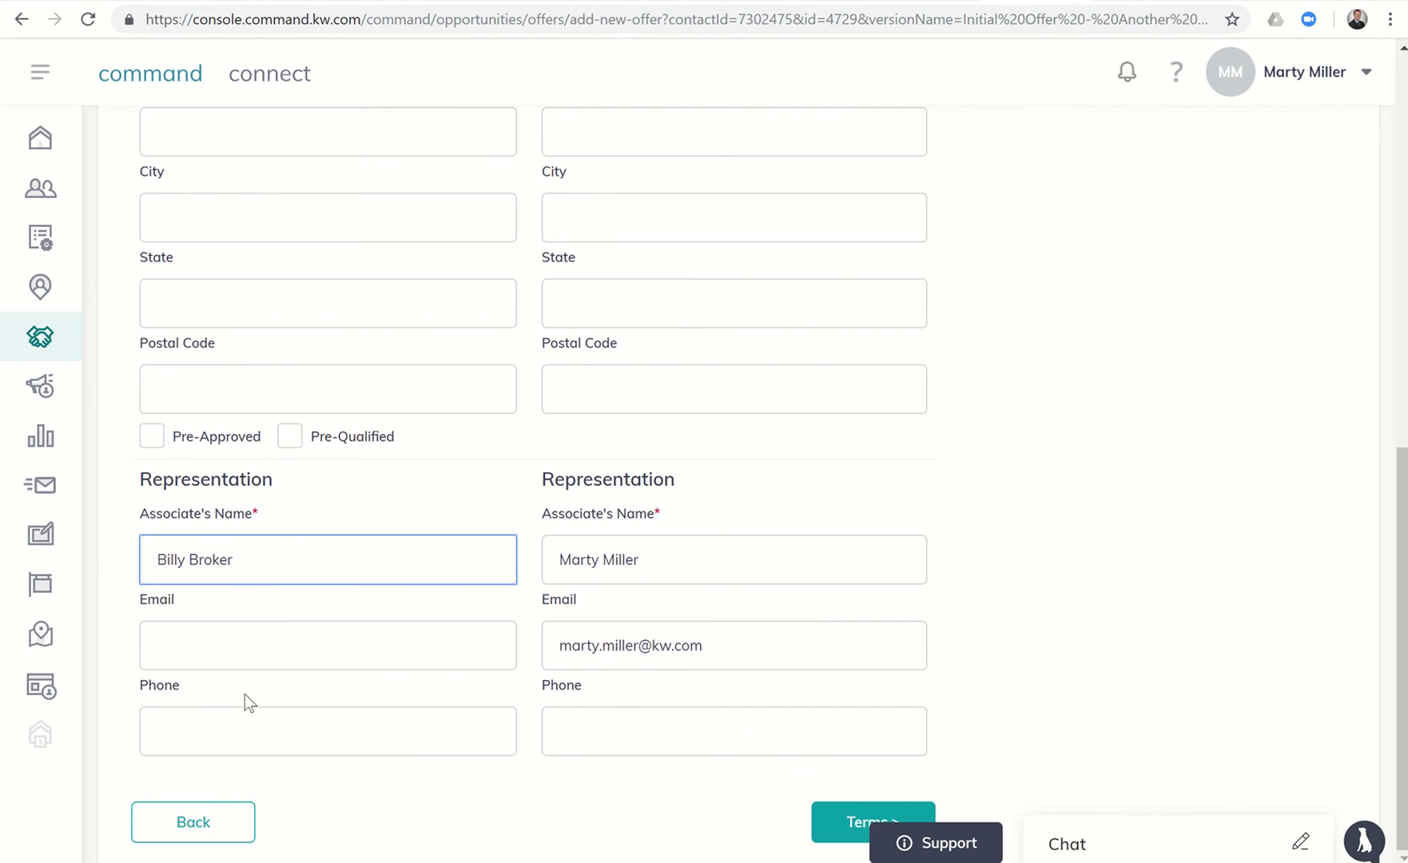
Step: Enter $10,500 cash and $279,500 financed as the offer's payment terms
{"action": "left_click", "coordinate": [849, 831]}
{"action": "scroll", "coordinate": [578, 596], "scroll_direction": "up", "scroll_amount": 5}
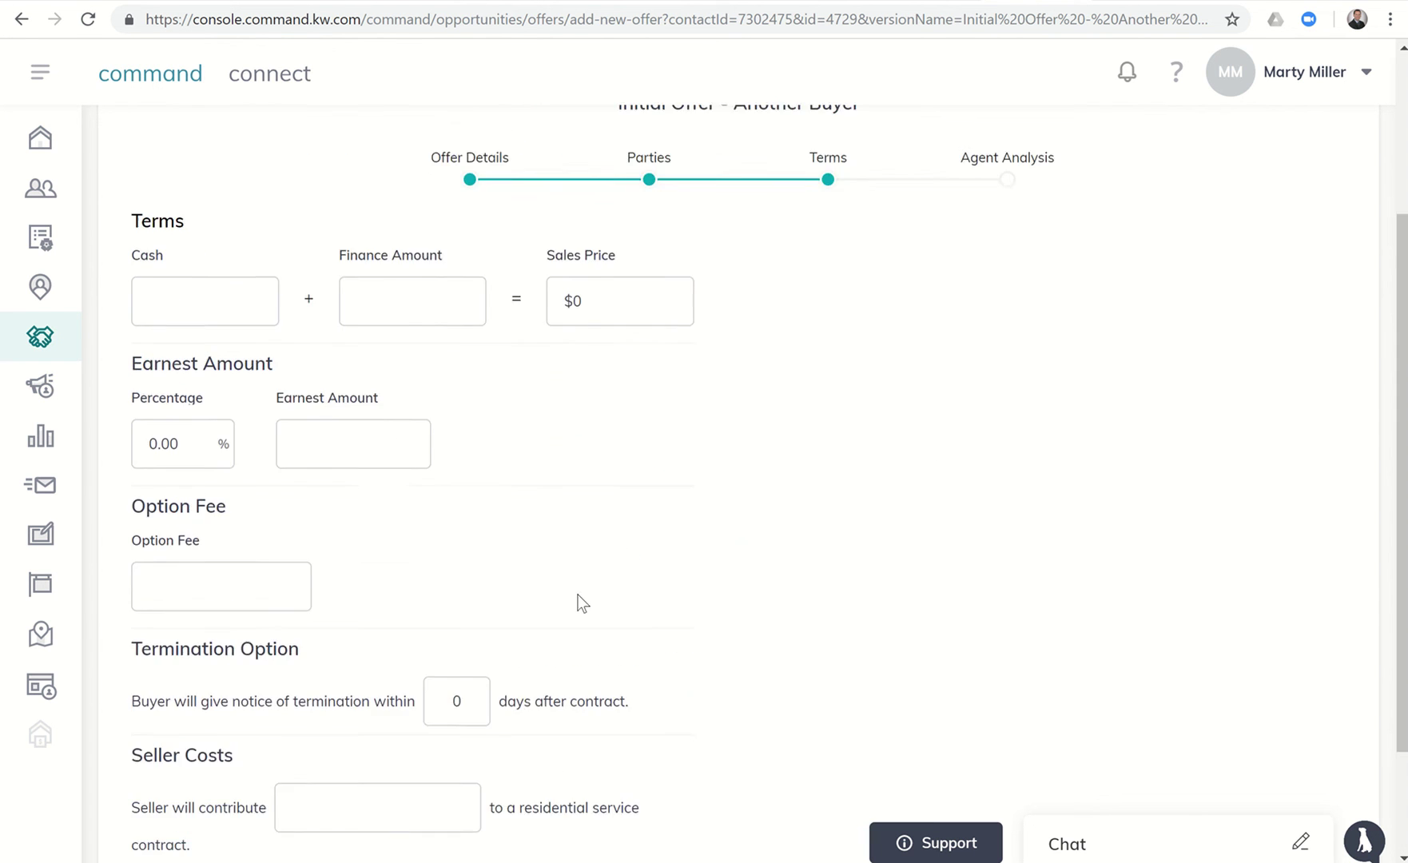
{"action": "left_click", "coordinate": [217, 402]}
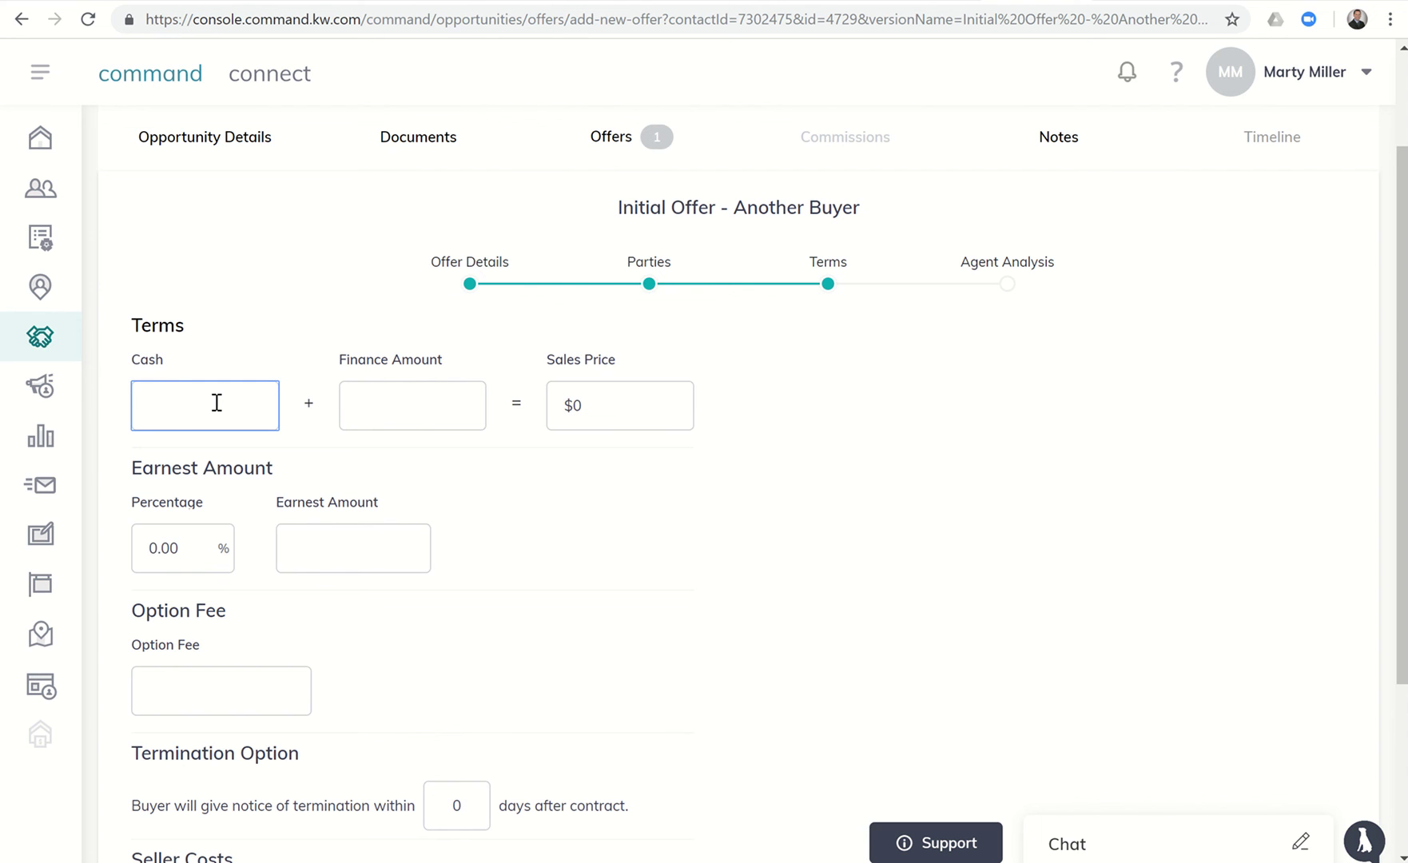
{"action": "type", "text": "10500"}
{"action": "key", "text": "Tab"}
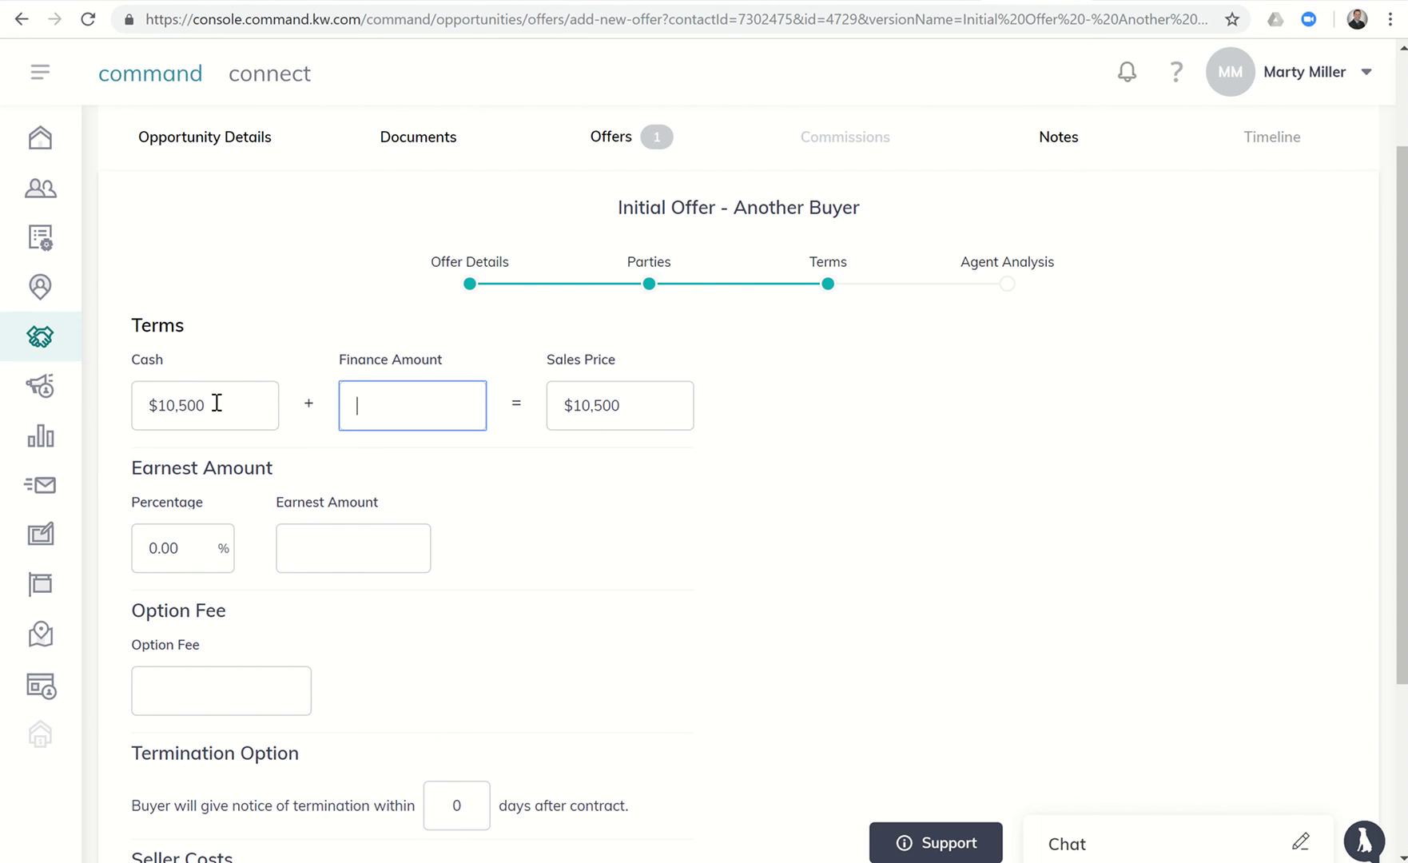
{"action": "type", "text": "279,500"}
Step: Set the earnest money to 1.0 percent and the option fee to $300
{"action": "left_click", "coordinate": [182, 550]}
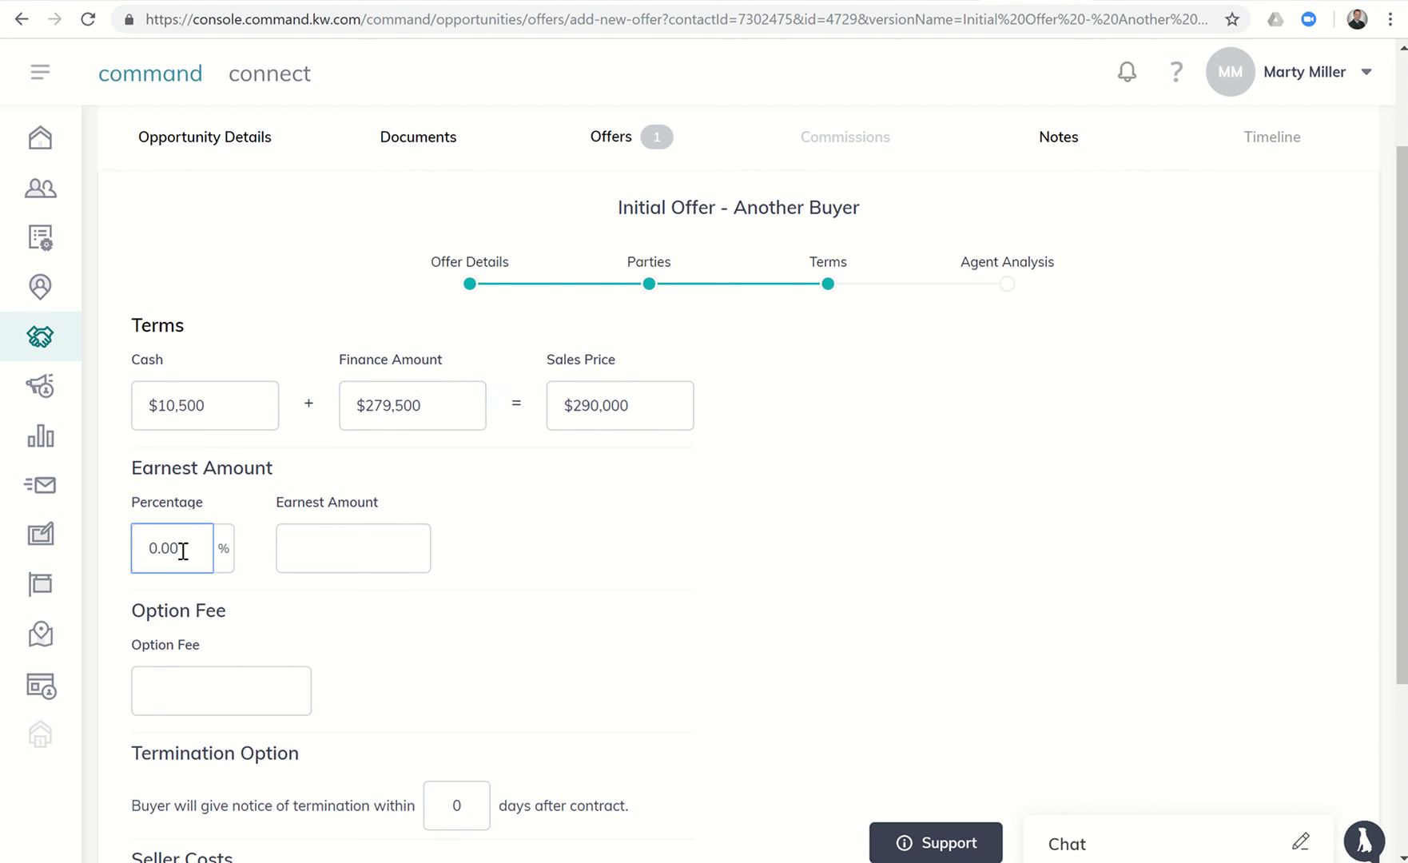
{"action": "key", "text": "BackSpace"}
{"action": "type", "text": "1"}
{"action": "key", "text": "BackSpace"}
{"action": "key", "text": "BackSpace"}
{"action": "key", "text": "BackSpace"}
{"action": "type", "text": "1.9"}
{"action": "key", "text": "BackSpace"}
{"action": "type", "text": "0"}
{"action": "left_click", "coordinate": [263, 643]}
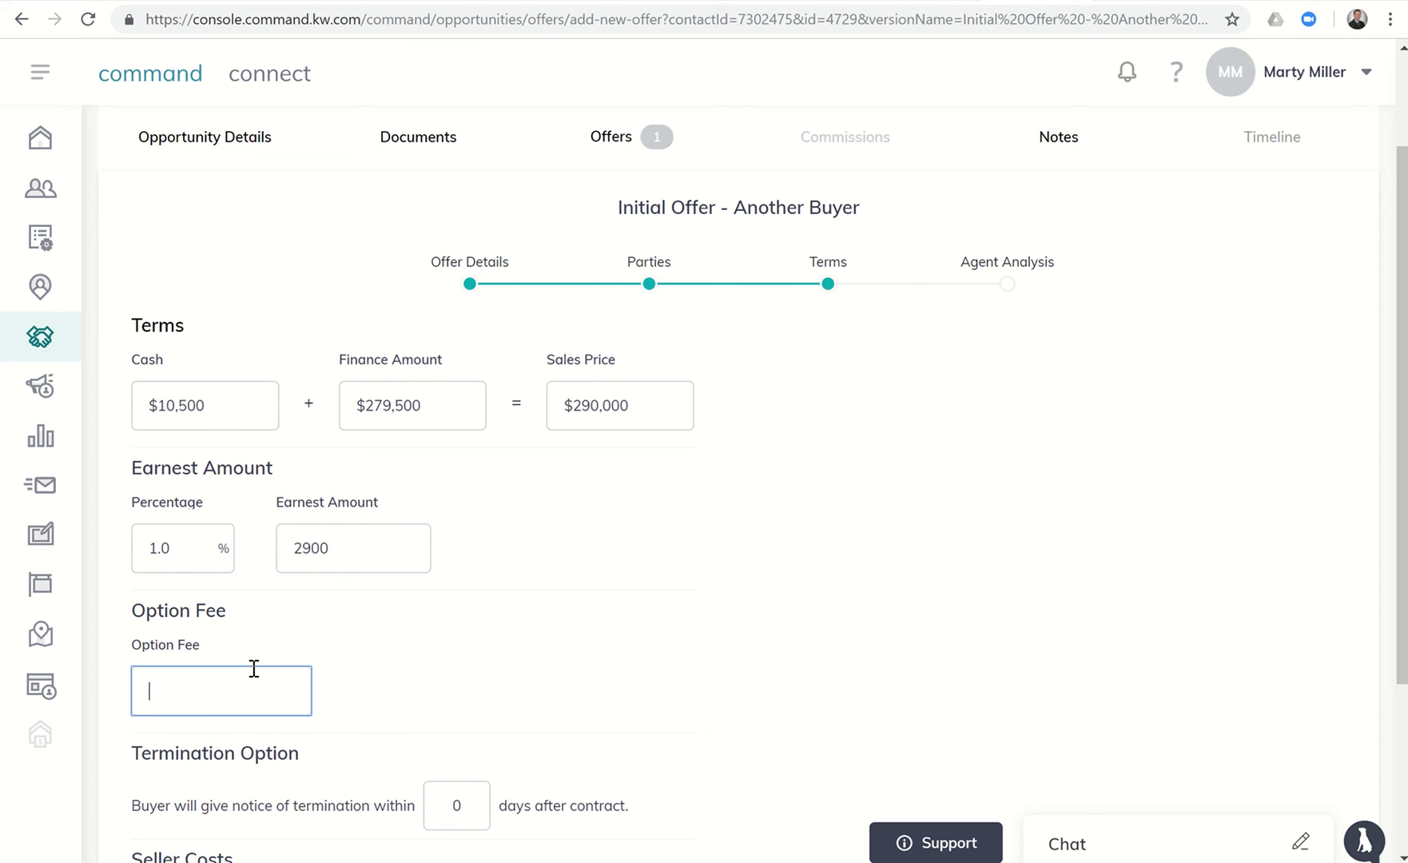
{"action": "type", "text": "$300"}
Step: Set a 7-day termination notice and 0 for both seller cost contributions
{"action": "scroll", "coordinate": [253, 668], "scroll_direction": "down", "scroll_amount": 3}
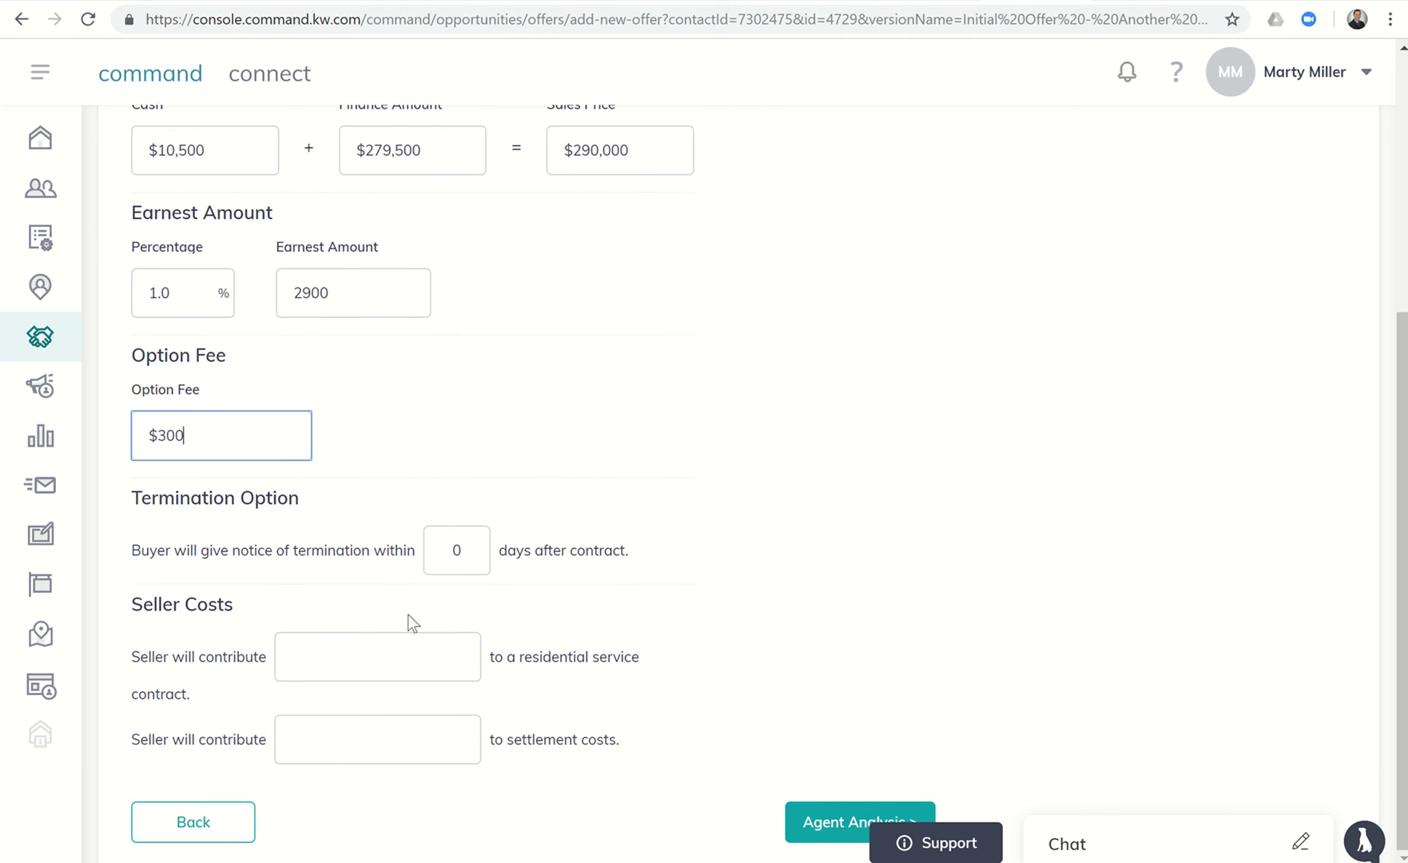
{"action": "left_click", "coordinate": [473, 536]}
{"action": "type", "text": "7"}
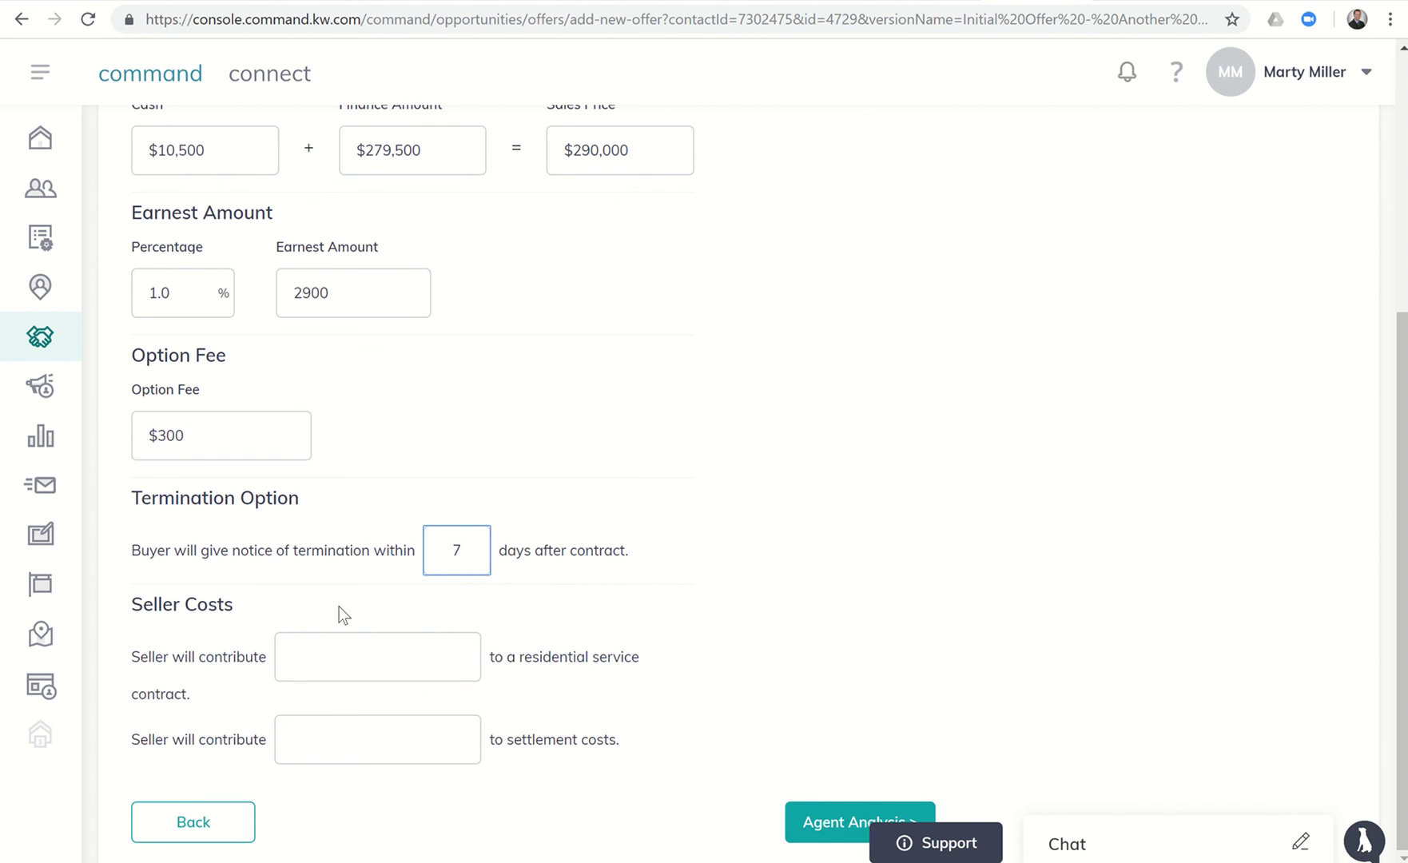
{"action": "left_click", "coordinate": [335, 649]}
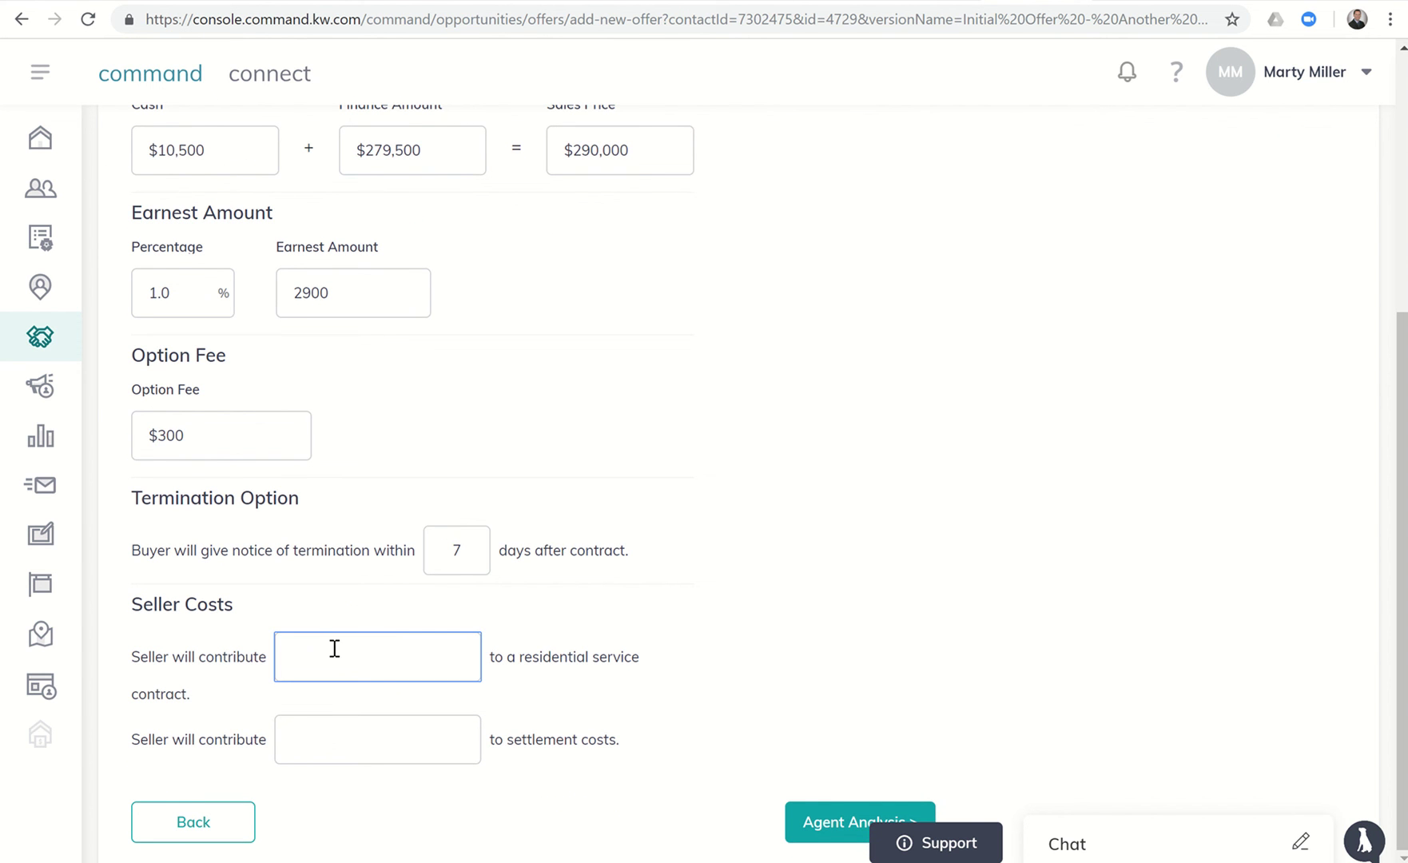
{"action": "type", "text": "0"}
{"action": "left_click", "coordinate": [384, 749]}
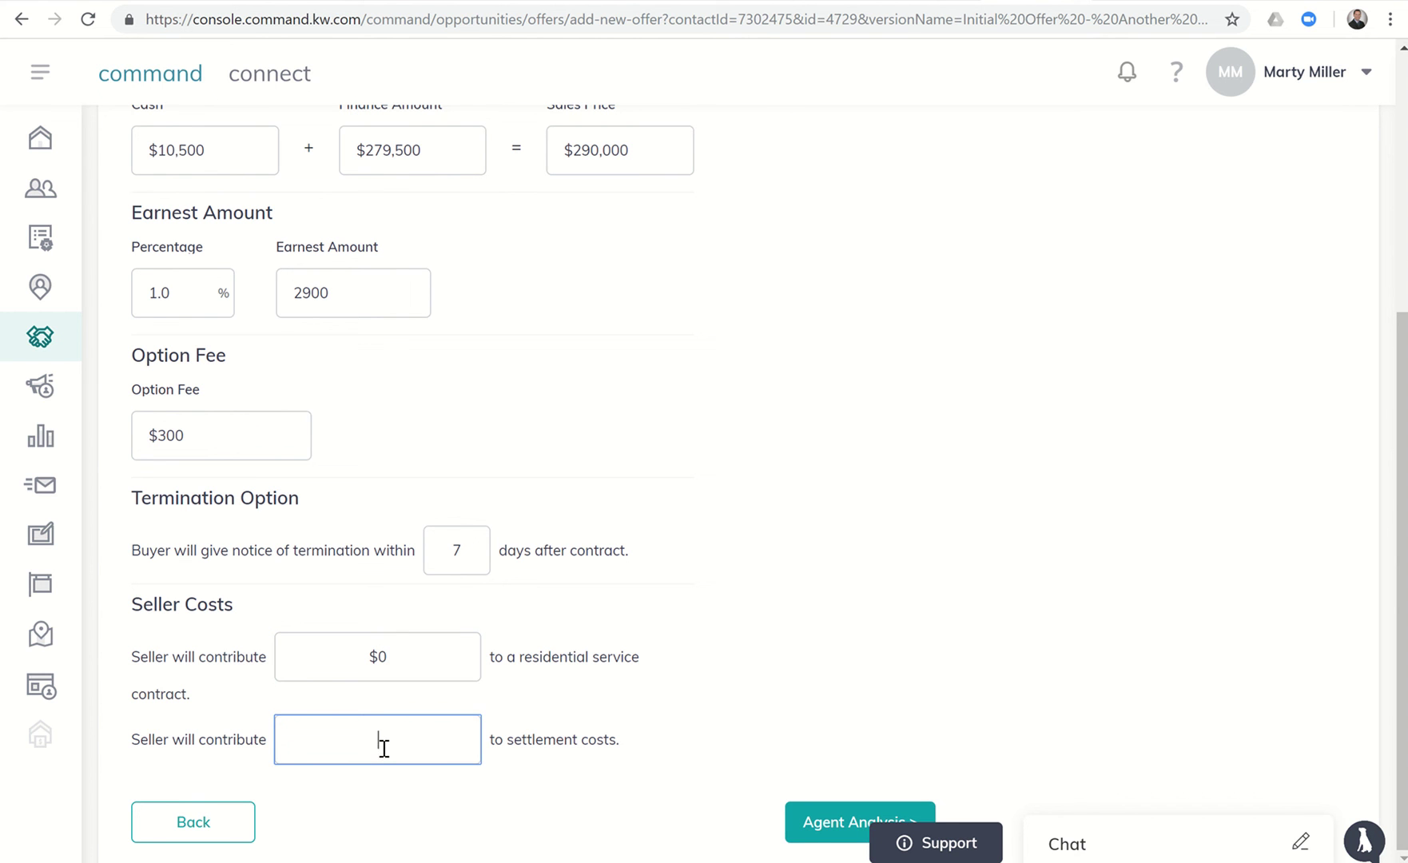
{"action": "type", "text": "0"}
Step: Enter pros 'Shorter option period.' and cons 'Lower than list offer. Longer close date.'
{"action": "left_click", "coordinate": [820, 817]}
{"action": "left_click", "coordinate": [352, 561]}
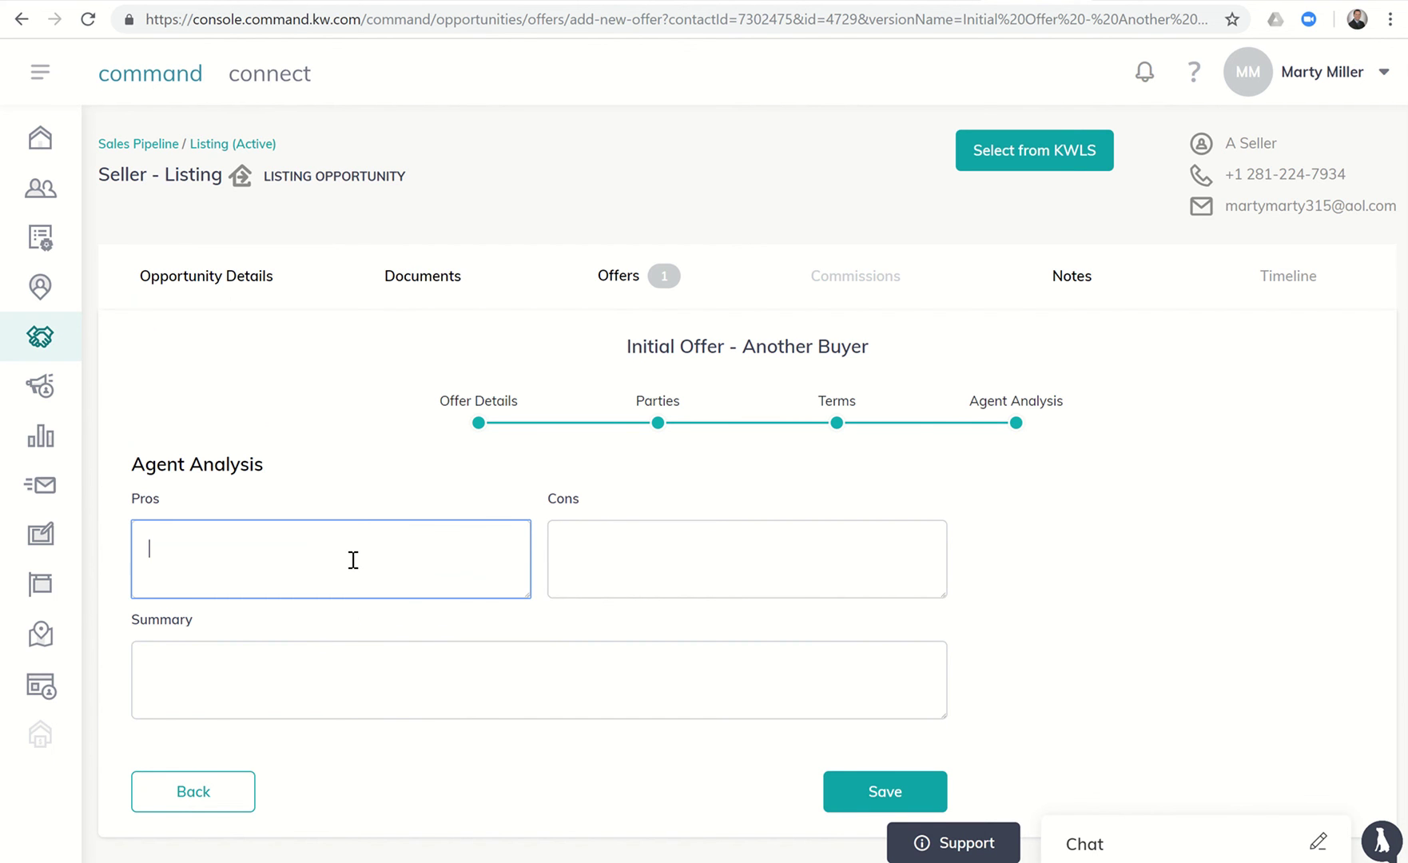
{"action": "type", "text": "Shorter option period."}
{"action": "key", "text": "Tab"}
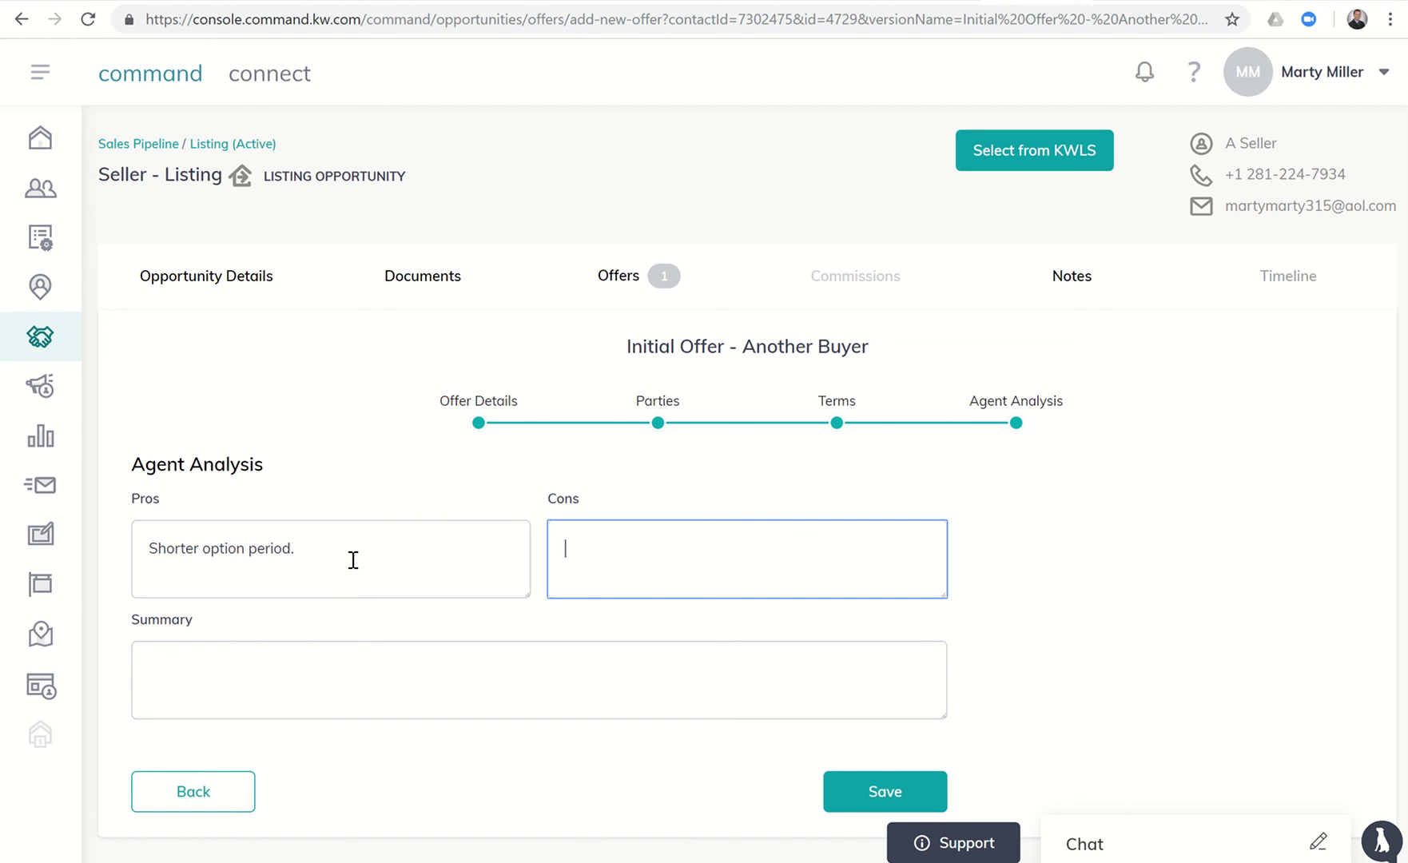
{"action": "type", "text": "Lower than list offer."}
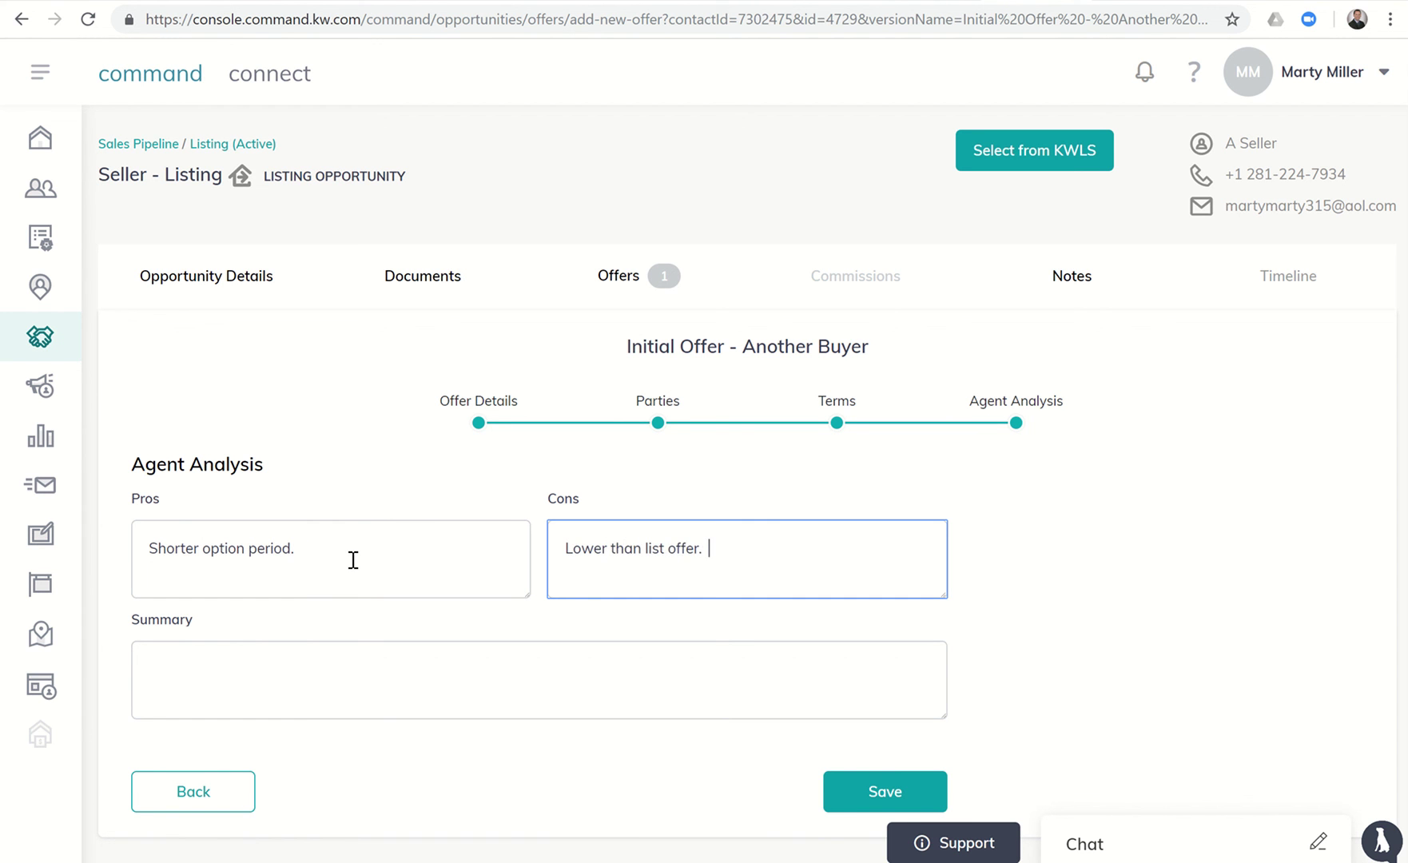
{"action": "type", "text": "  LOnger"}
{"action": "key", "text": "BackSpace"}
{"action": "key", "text": "BackSpace"}
{"action": "key", "text": "BackSpace"}
{"action": "key", "text": "BackSpace"}
{"action": "key", "text": "BackSpace"}
{"action": "type", "text": "onger close date."}
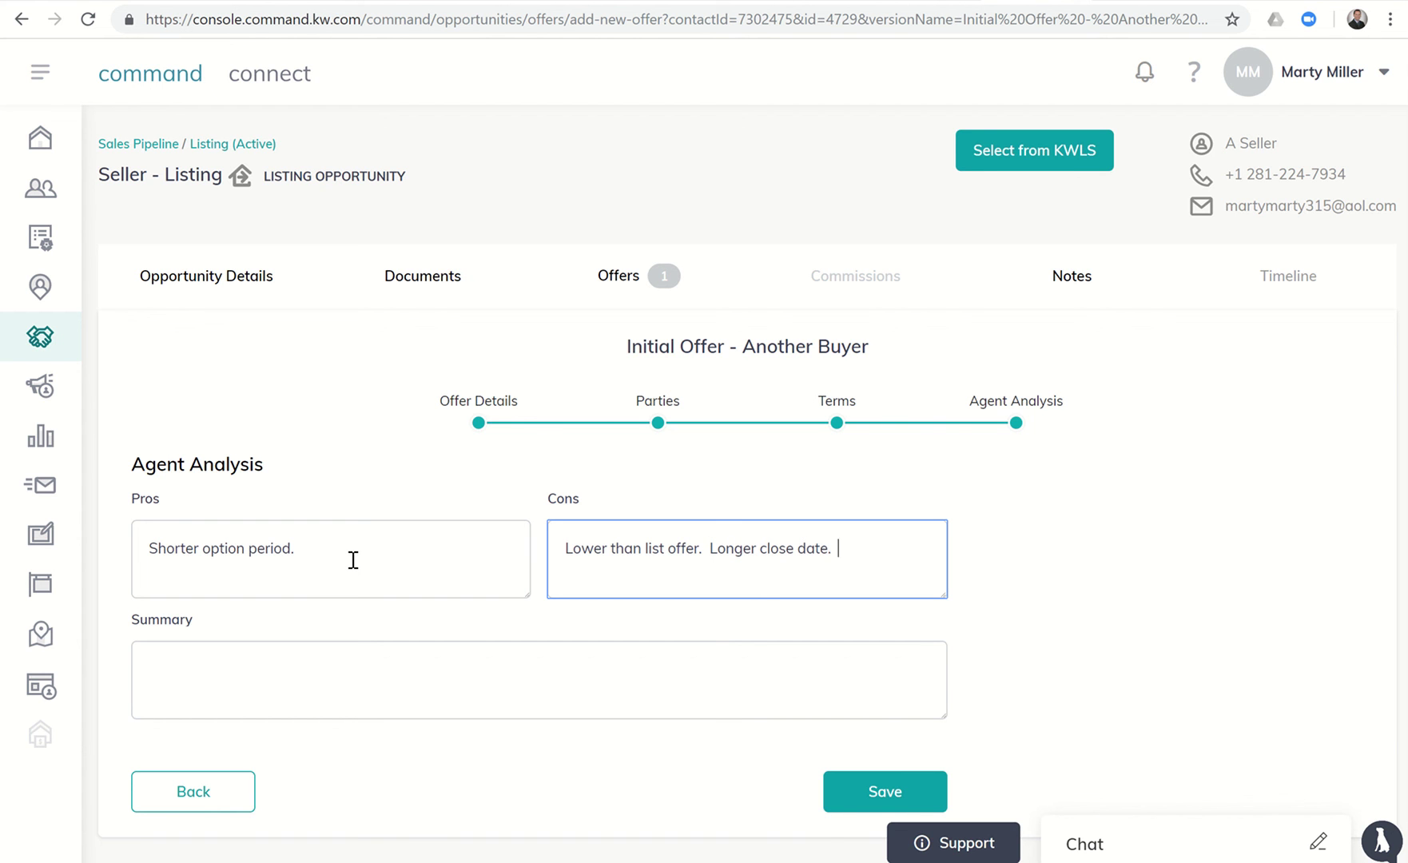
Step: Write the summary 'Its an offer and yet not quite as strong as the other one from Mr. A Buyer.'
{"action": "left_click", "coordinate": [256, 685]}
{"action": "type", "text": "It's a"}
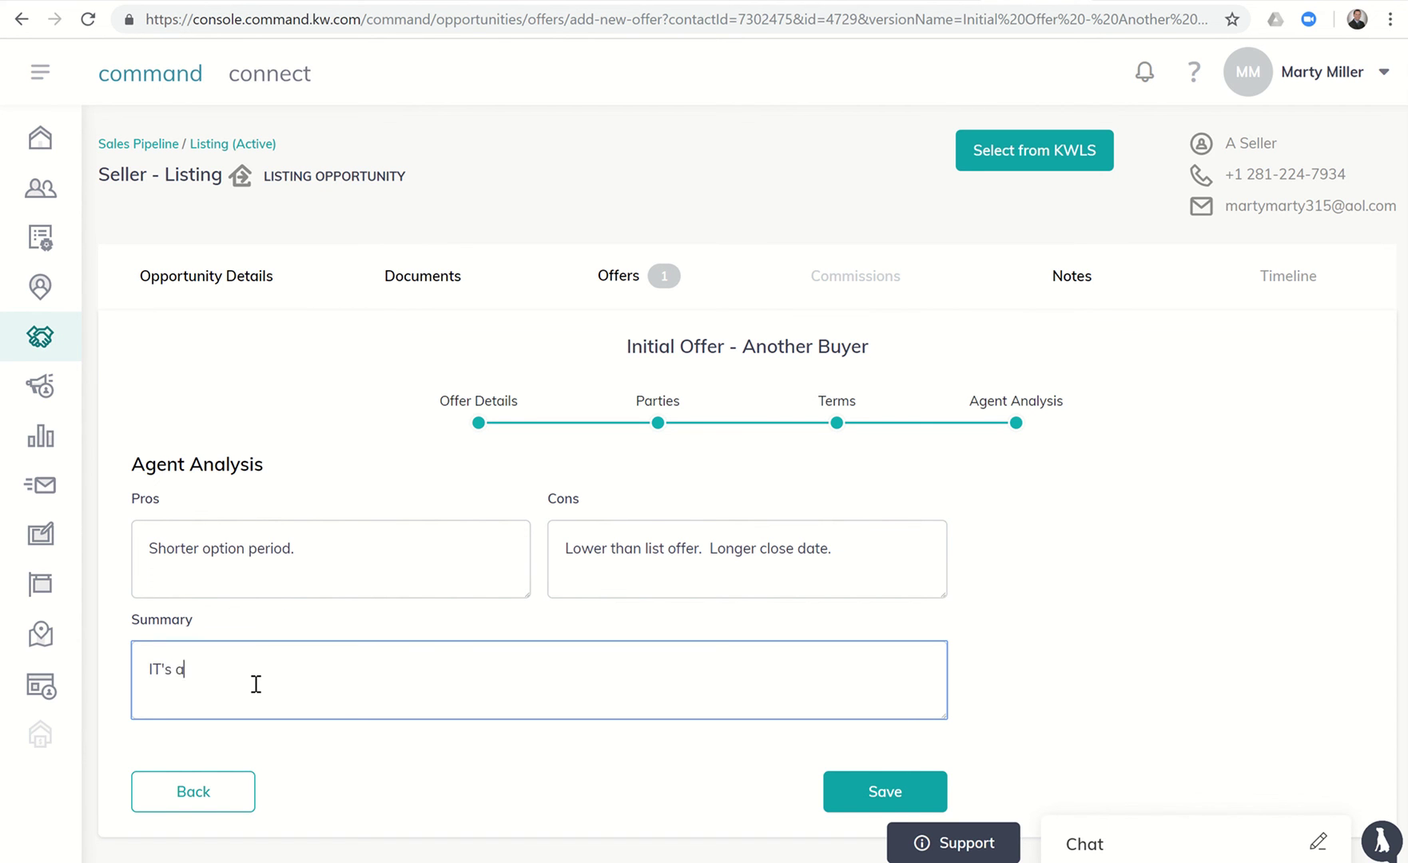
{"action": "key", "text": "BackSpace"}
{"action": "key", "text": "BackSpace"}
{"action": "key", "text": "BackSpace"}
{"action": "type", "text": "s an offer and yet n"}
{"action": "type", "text": "ot quiet"}
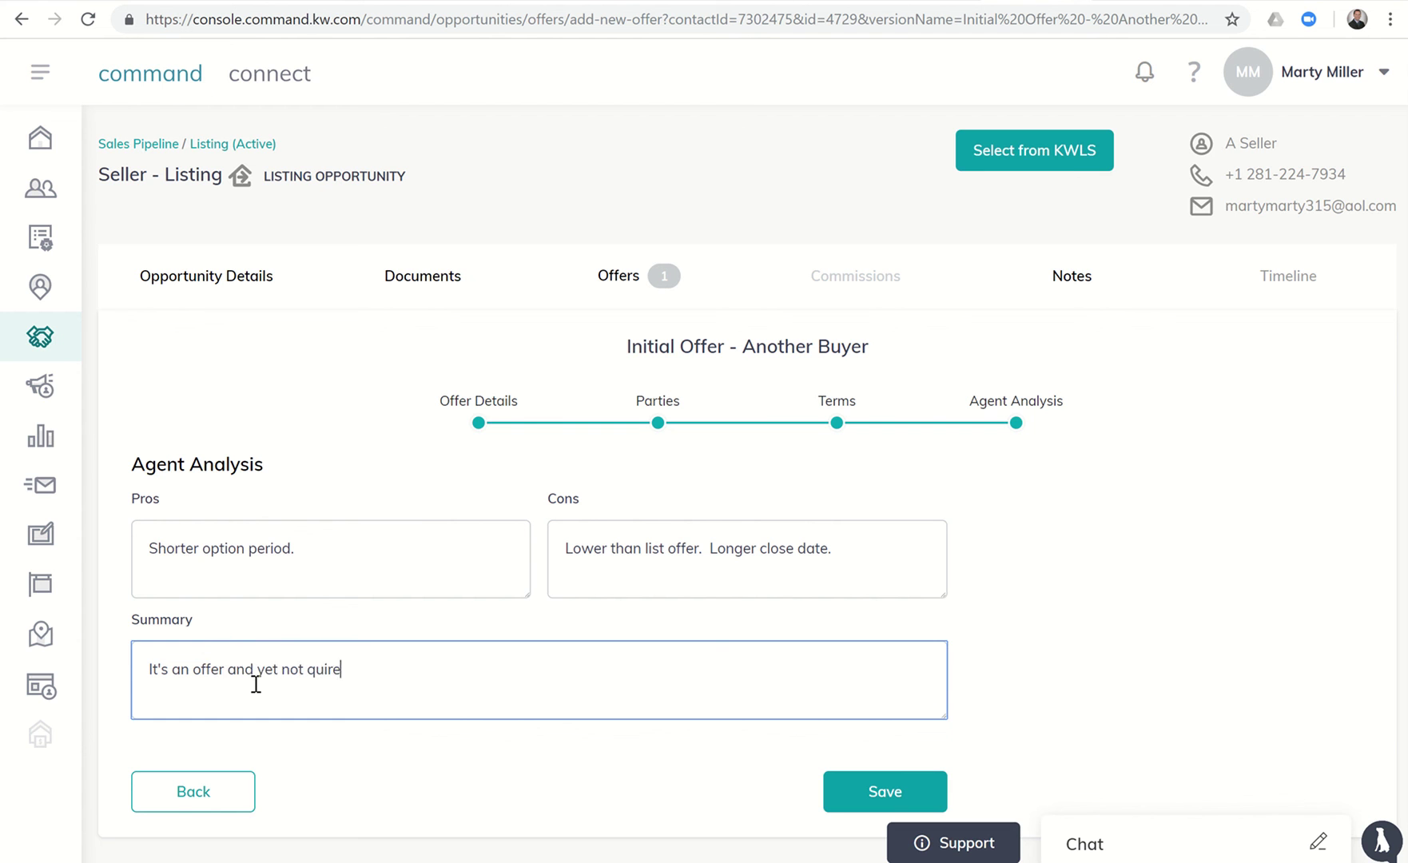
{"action": "key", "text": "BackSpace"}
{"action": "key", "text": "BackSpace"}
{"action": "type", "text": "te as strong as the other one from "}
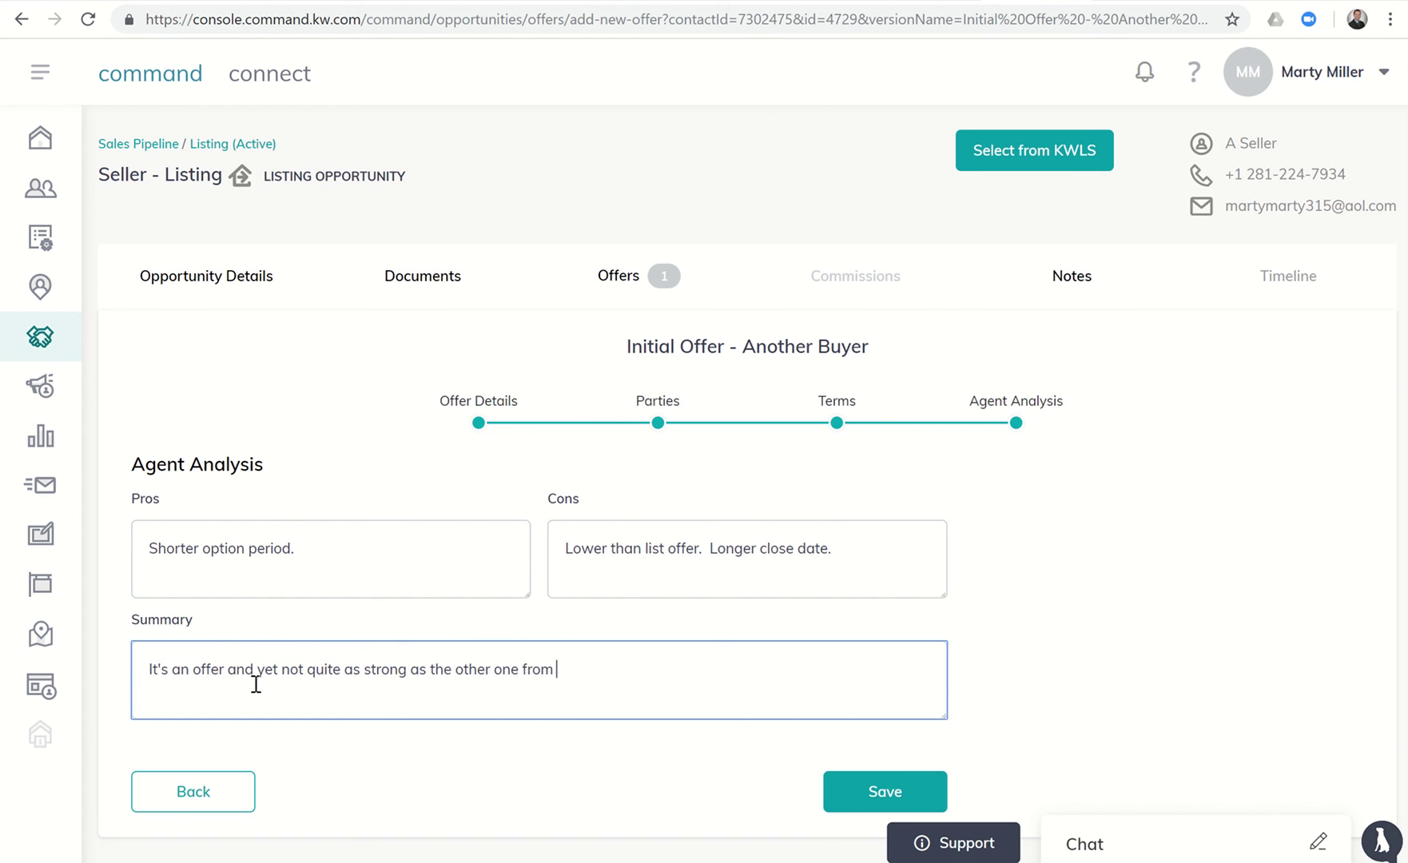
{"action": "type", "text": "Mr. B"}
{"action": "key", "text": "BackSpace"}
{"action": "type", "text": "BU"}
{"action": "key", "text": "BackSpace"}
{"action": "key", "text": "BackSpace"}
{"action": "type", "text": "A Buyer."}
Step: Save the offer, then select the A Buyer and Another Buyer offers and compare them
{"action": "left_click", "coordinate": [837, 795]}
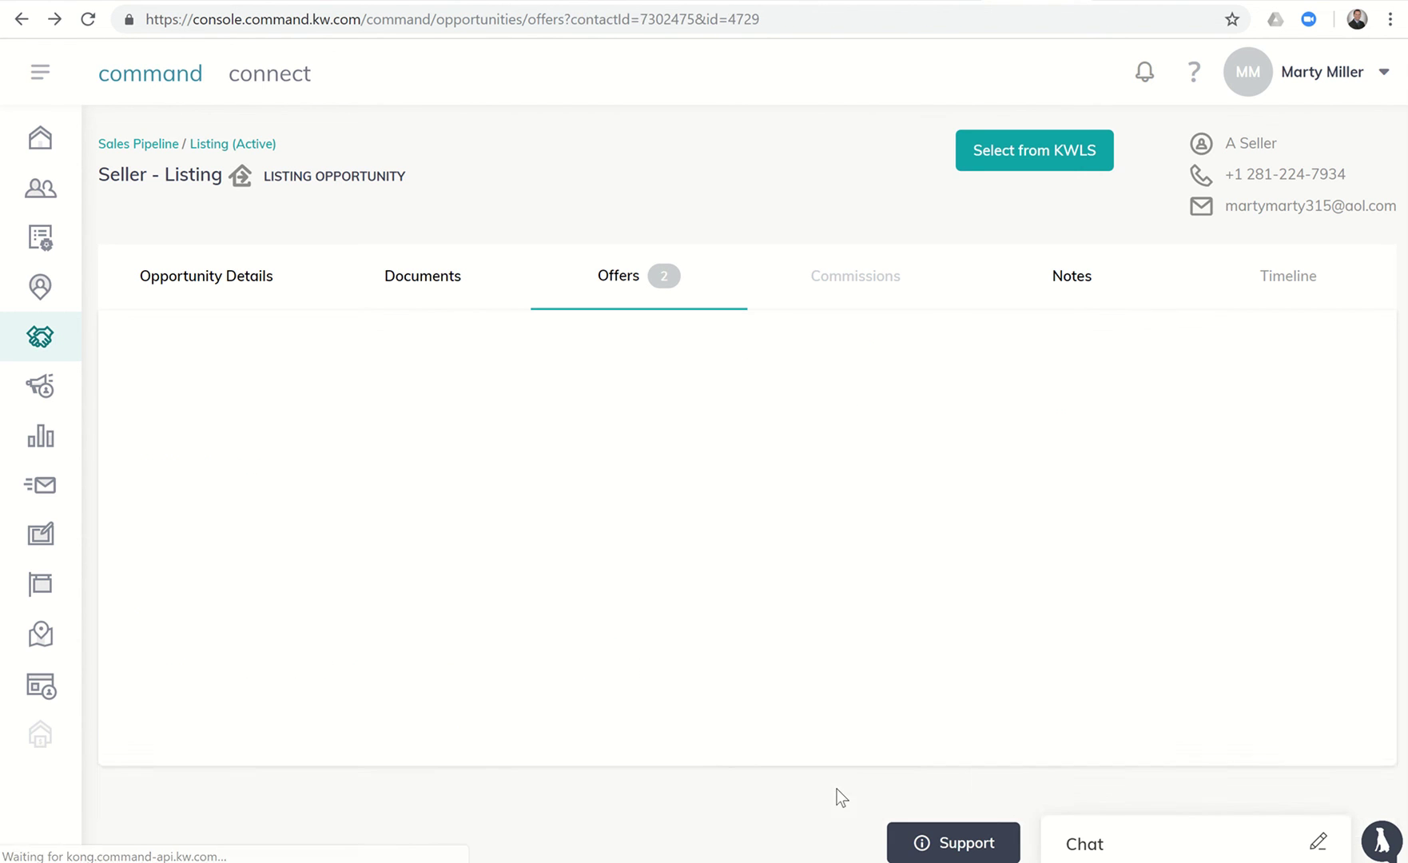
{"action": "scroll", "coordinate": [728, 581], "scroll_direction": "down", "scroll_amount": 2}
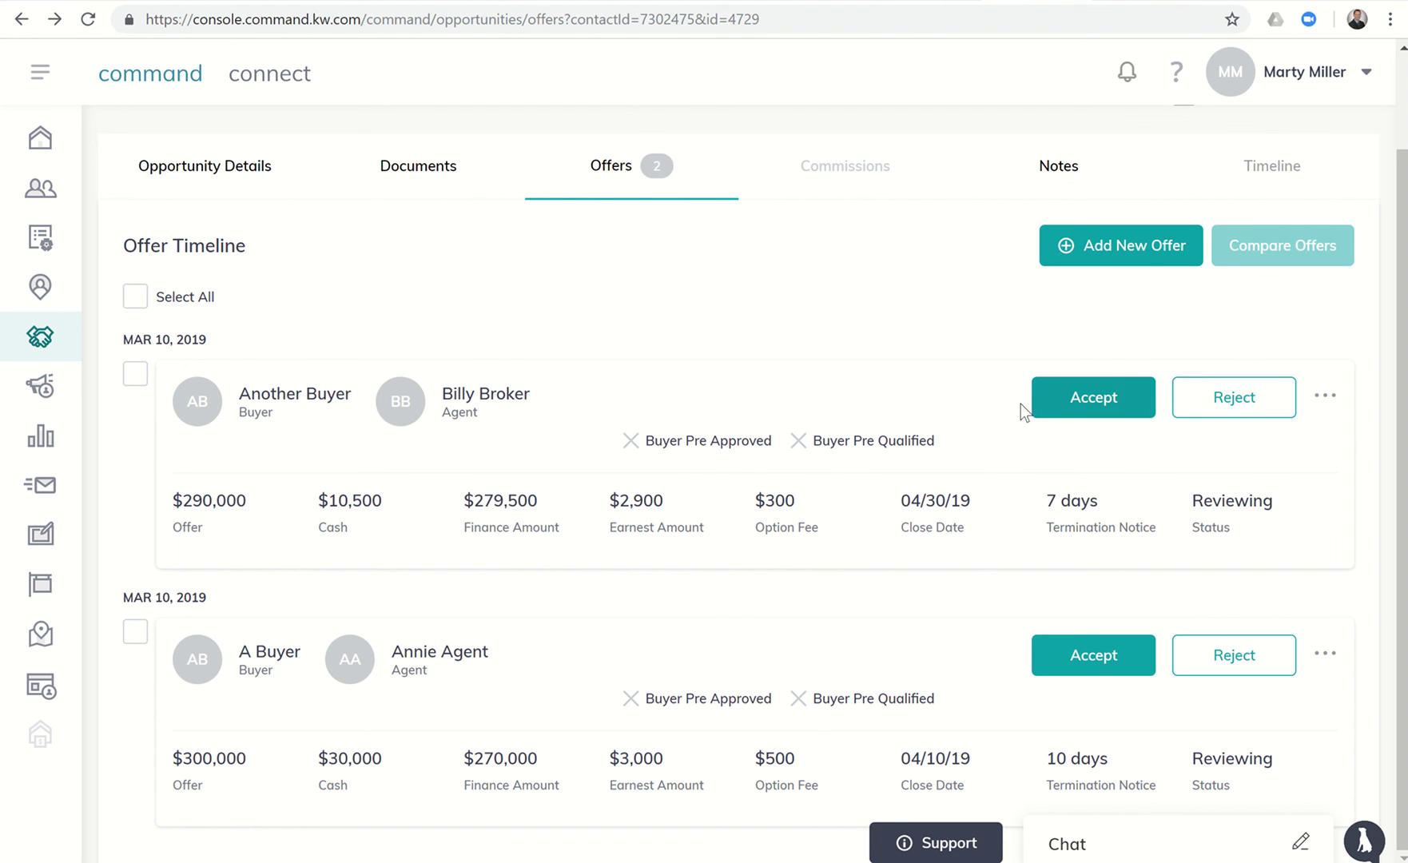
{"action": "left_click", "coordinate": [135, 374]}
{"action": "left_click", "coordinate": [133, 635]}
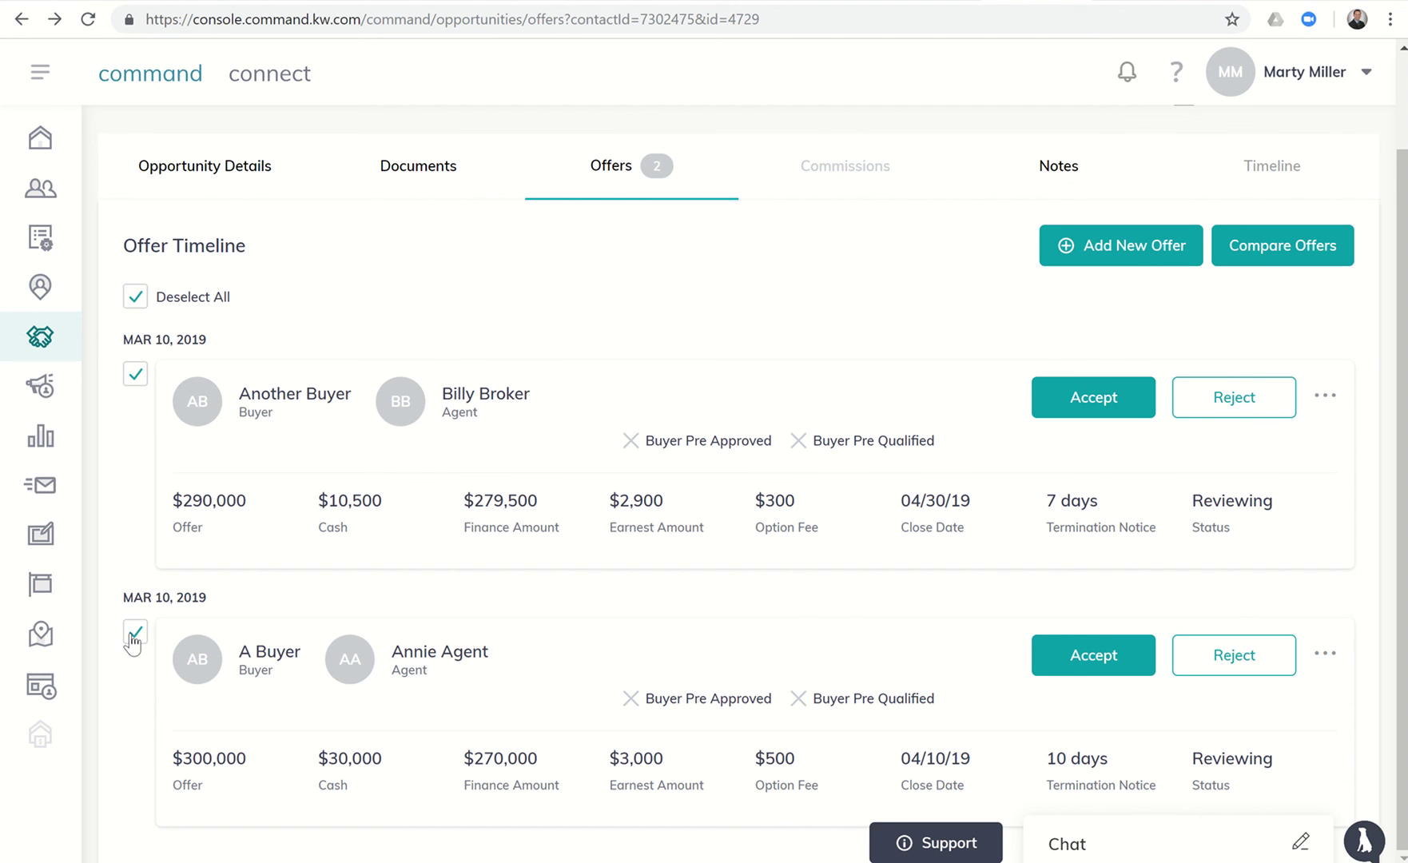
{"action": "left_click", "coordinate": [1251, 267]}
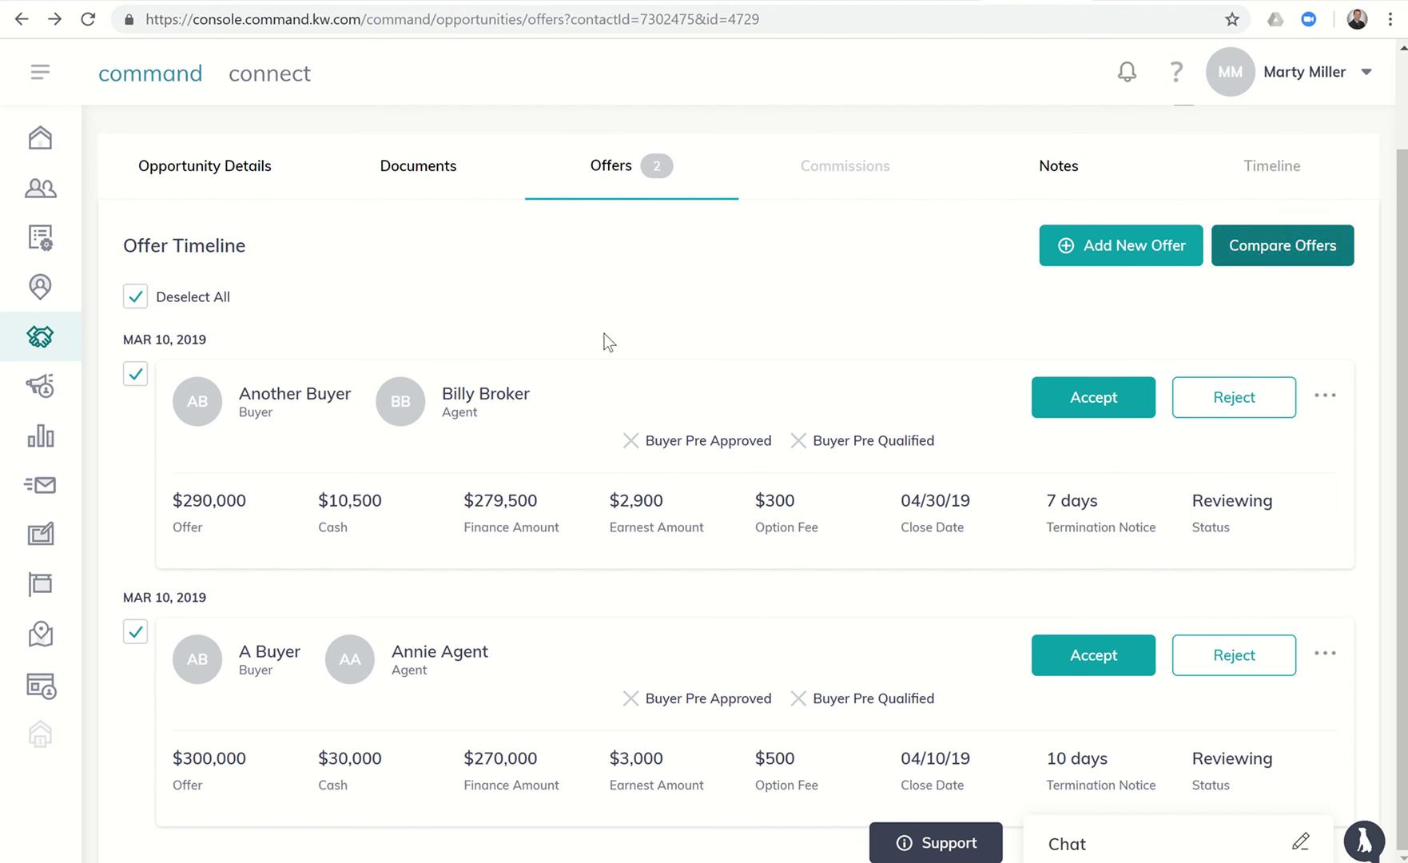
{"action": "left_click", "coordinate": [135, 374]}
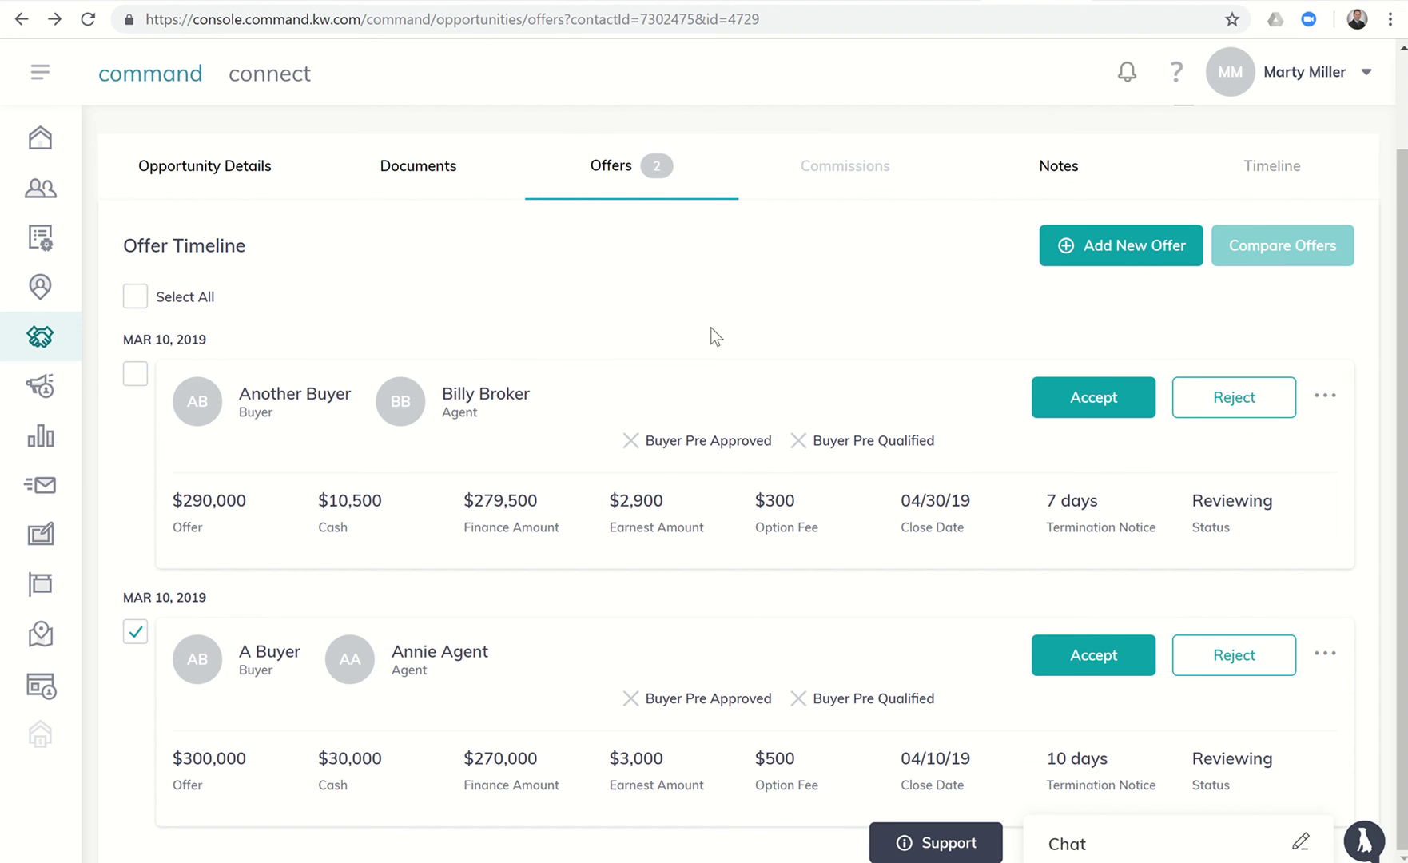
{"action": "left_click", "coordinate": [135, 374]}
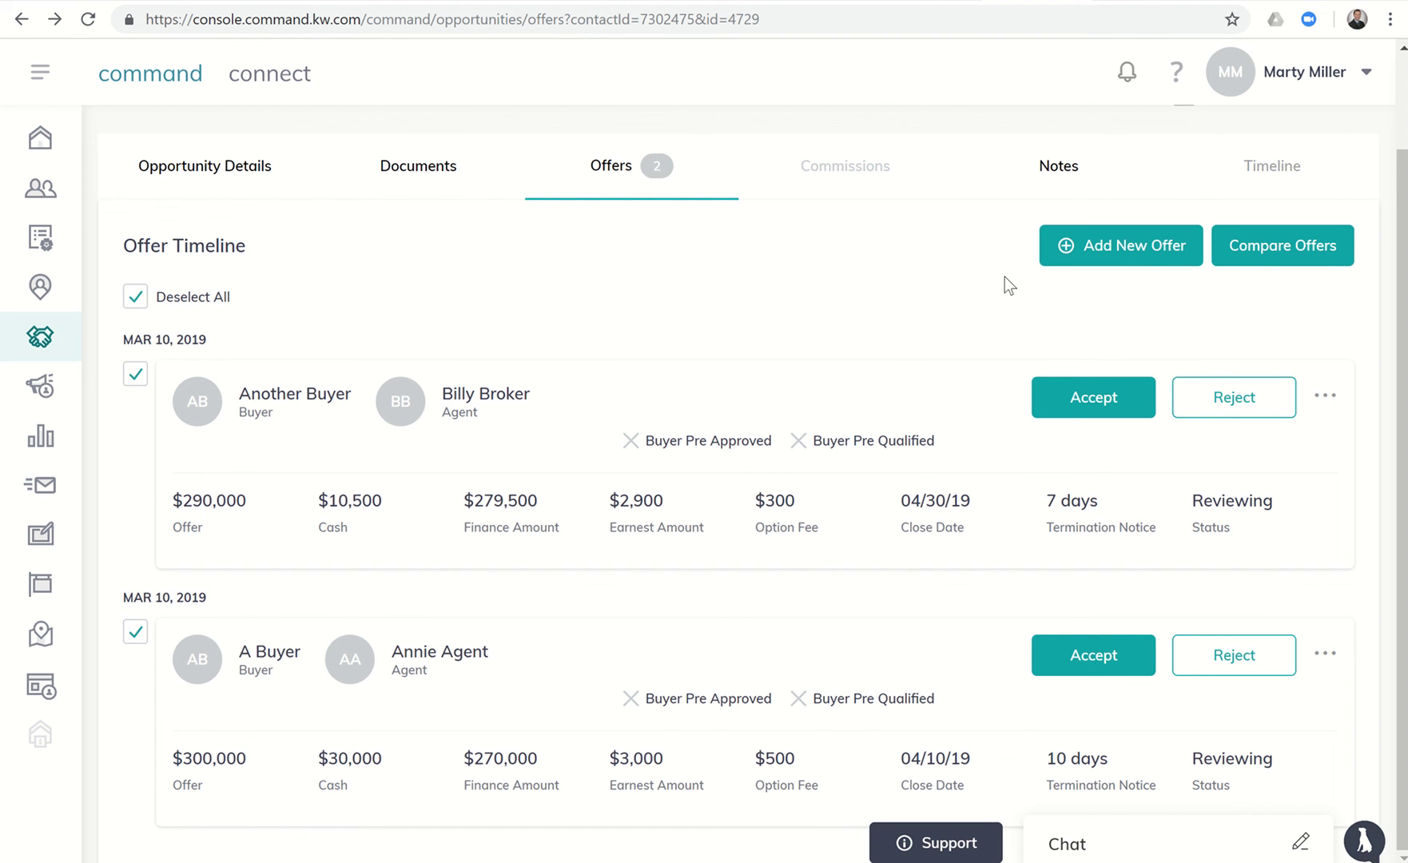
{"action": "left_click", "coordinate": [1247, 252]}
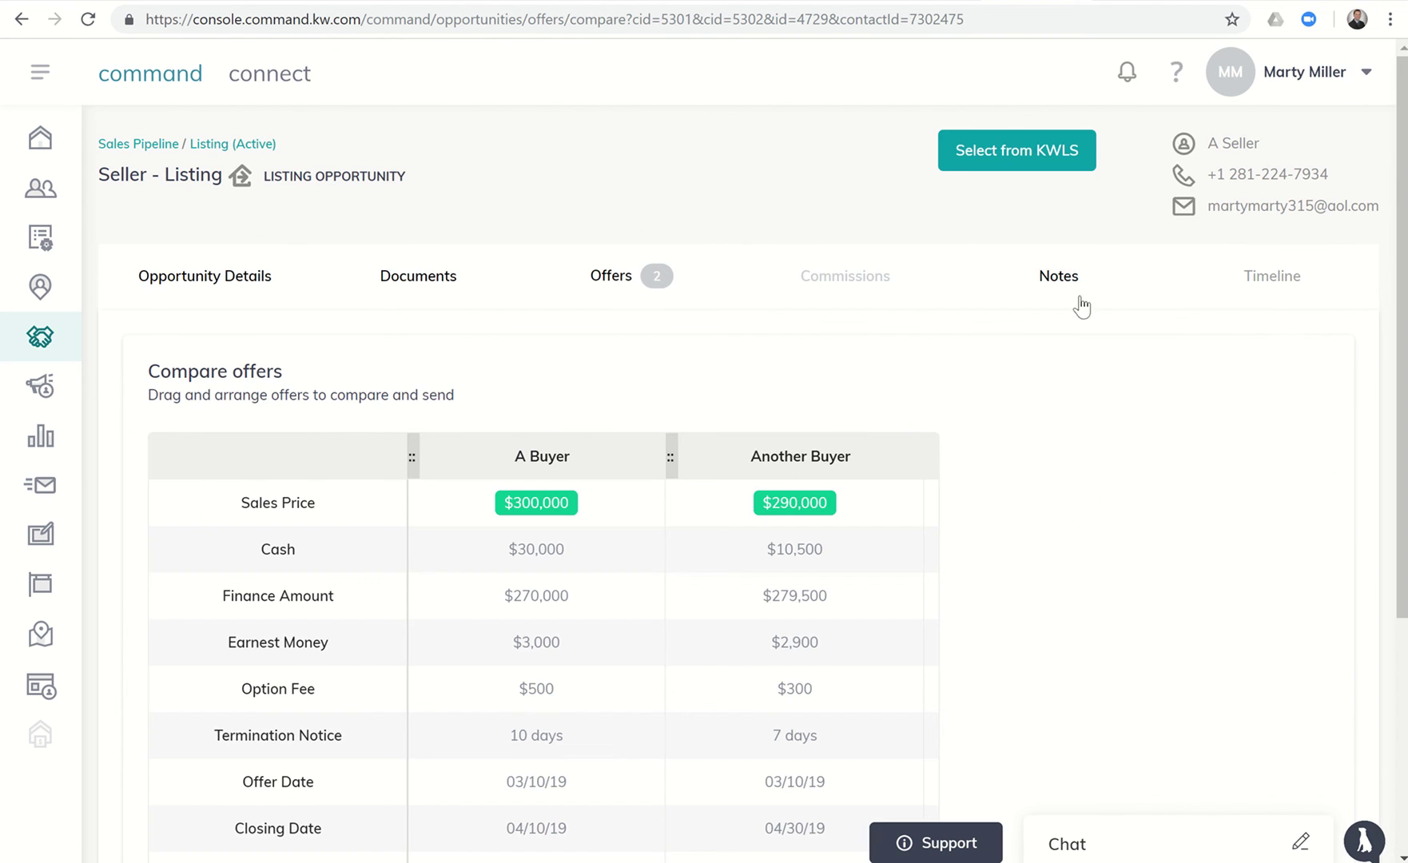
Step: Review the full comparison table, then bring up the Email offer comparison form
{"action": "scroll", "coordinate": [820, 389], "scroll_direction": "down", "scroll_amount": 4}
{"action": "scroll", "coordinate": [821, 390], "scroll_direction": "up", "scroll_amount": 1}
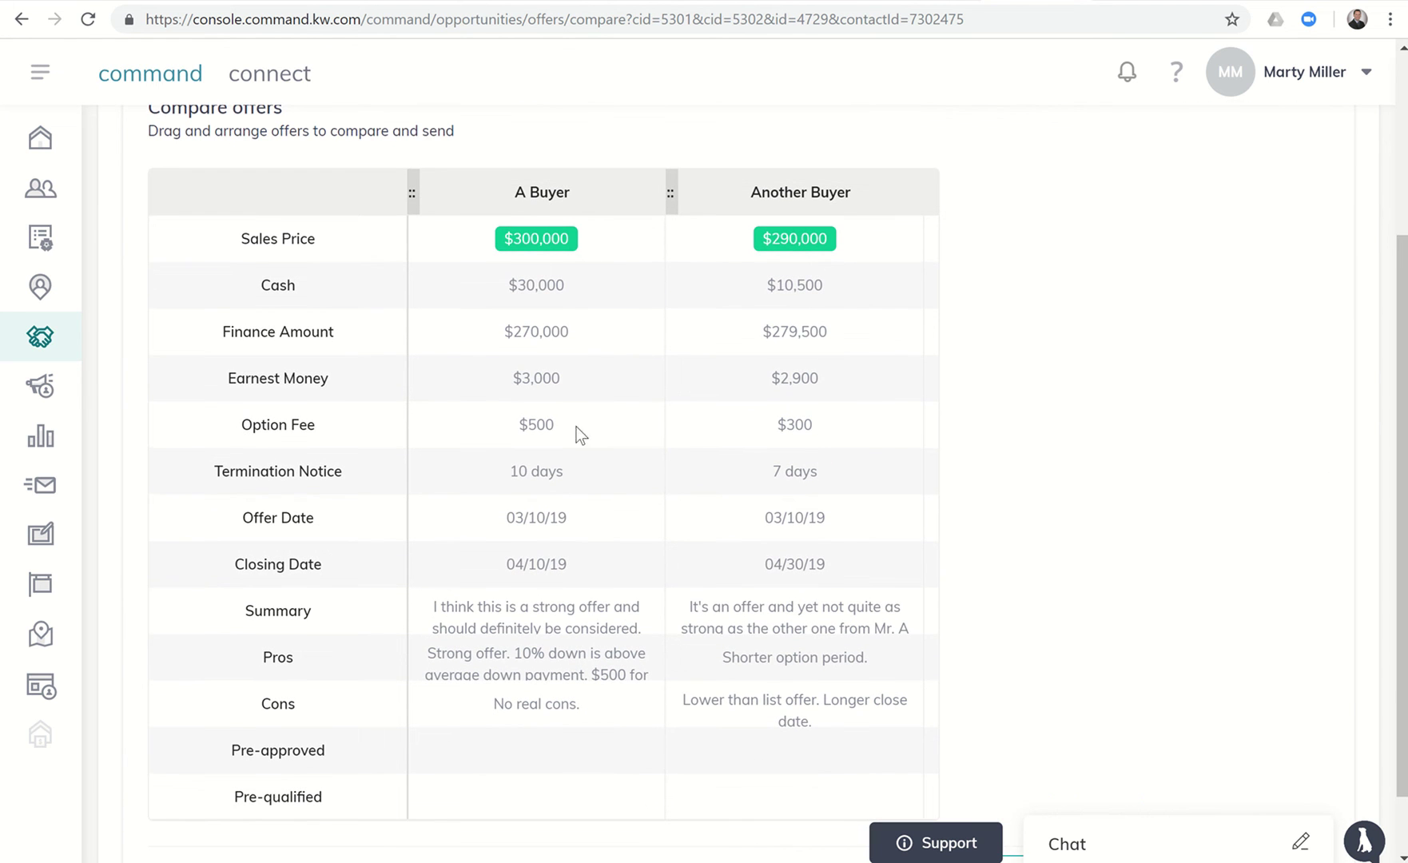
{"action": "scroll", "coordinate": [354, 338], "scroll_direction": "up", "scroll_amount": 1}
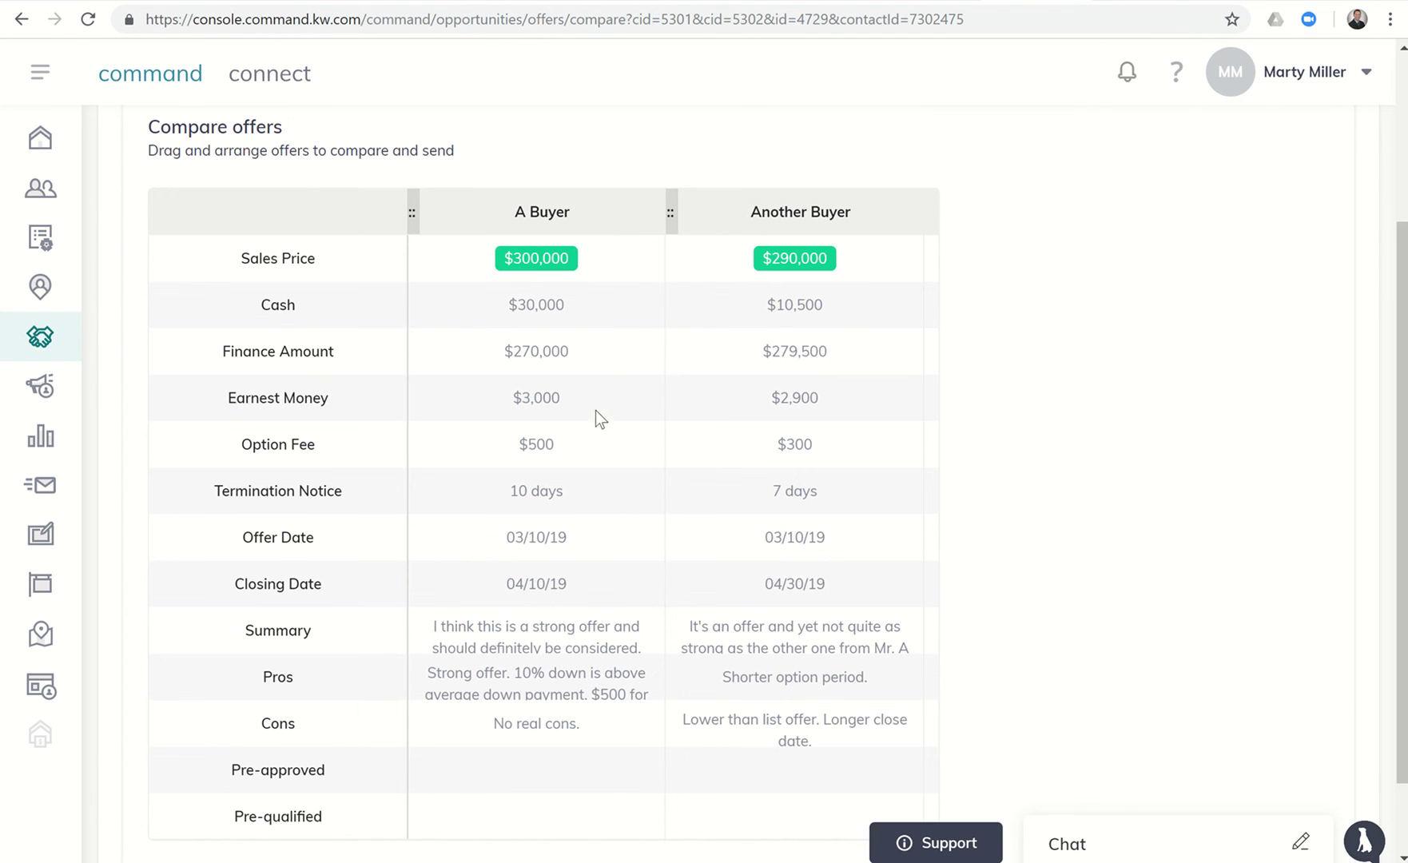
{"action": "scroll", "coordinate": [629, 440], "scroll_direction": "down", "scroll_amount": 1}
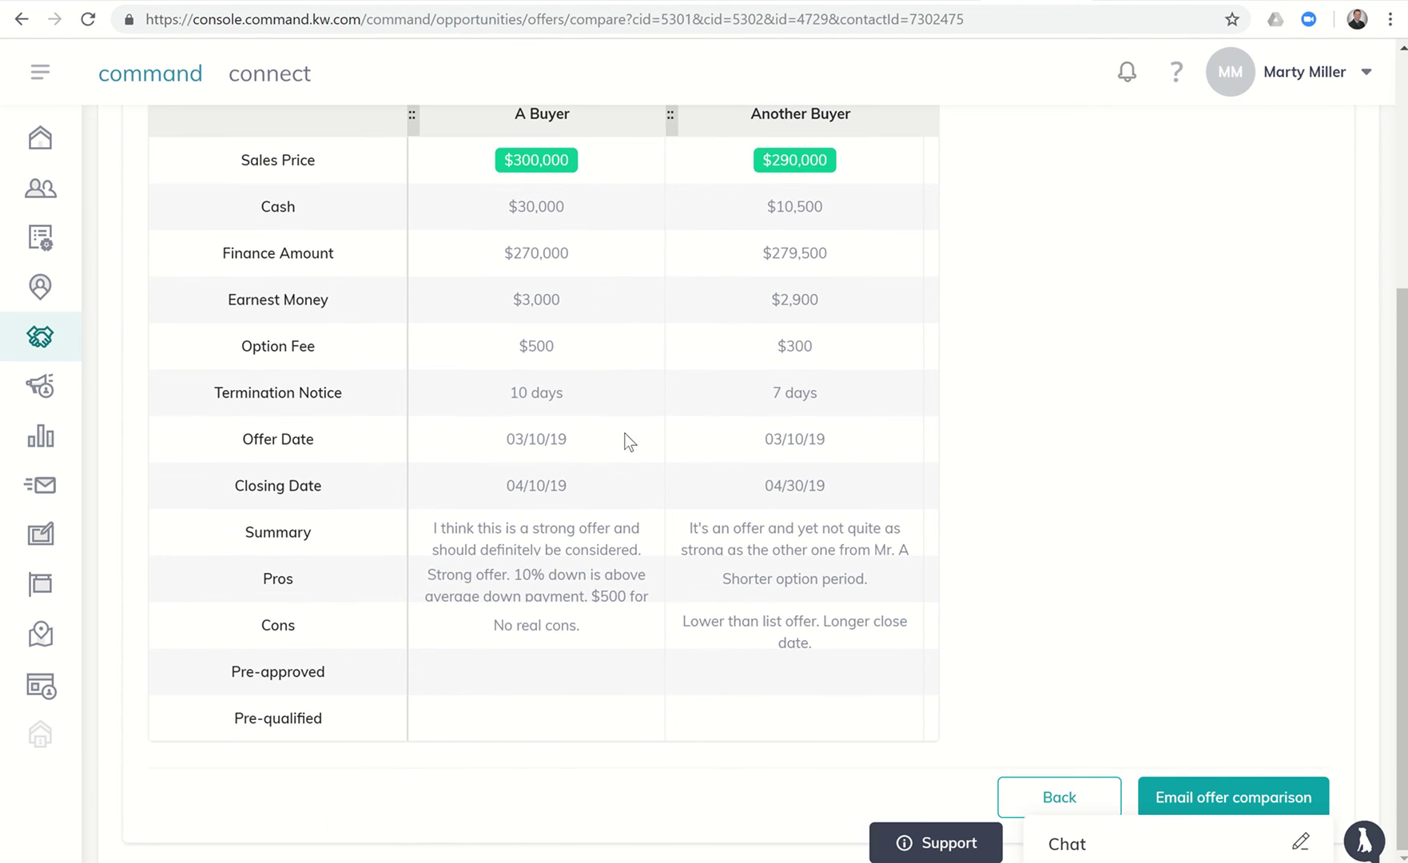
{"action": "left_click", "coordinate": [1174, 795]}
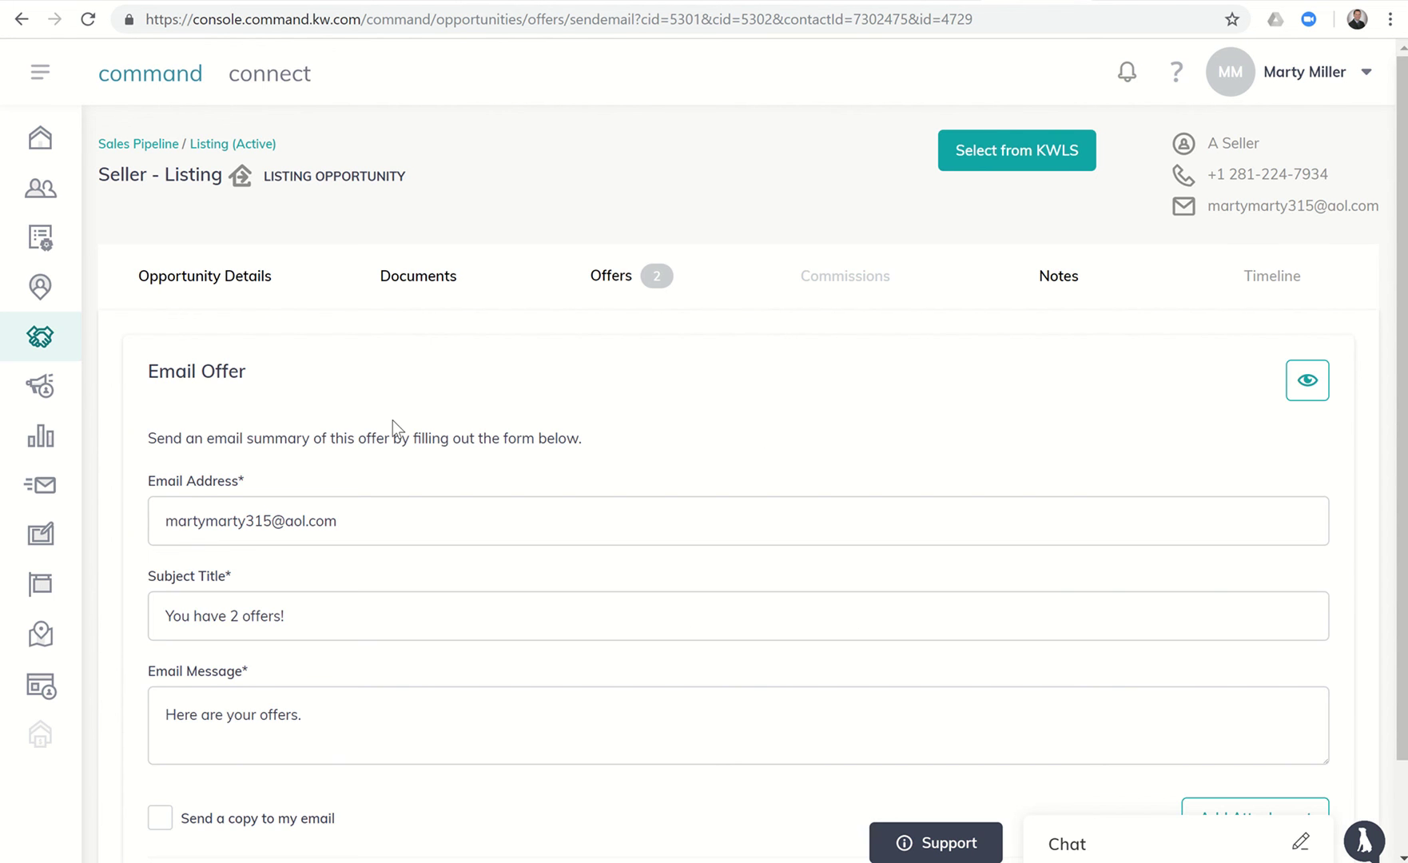
Step: Scroll the Email Offer form to review its recipient, subject and message
{"action": "scroll", "coordinate": [393, 420], "scroll_direction": "down", "scroll_amount": 2}
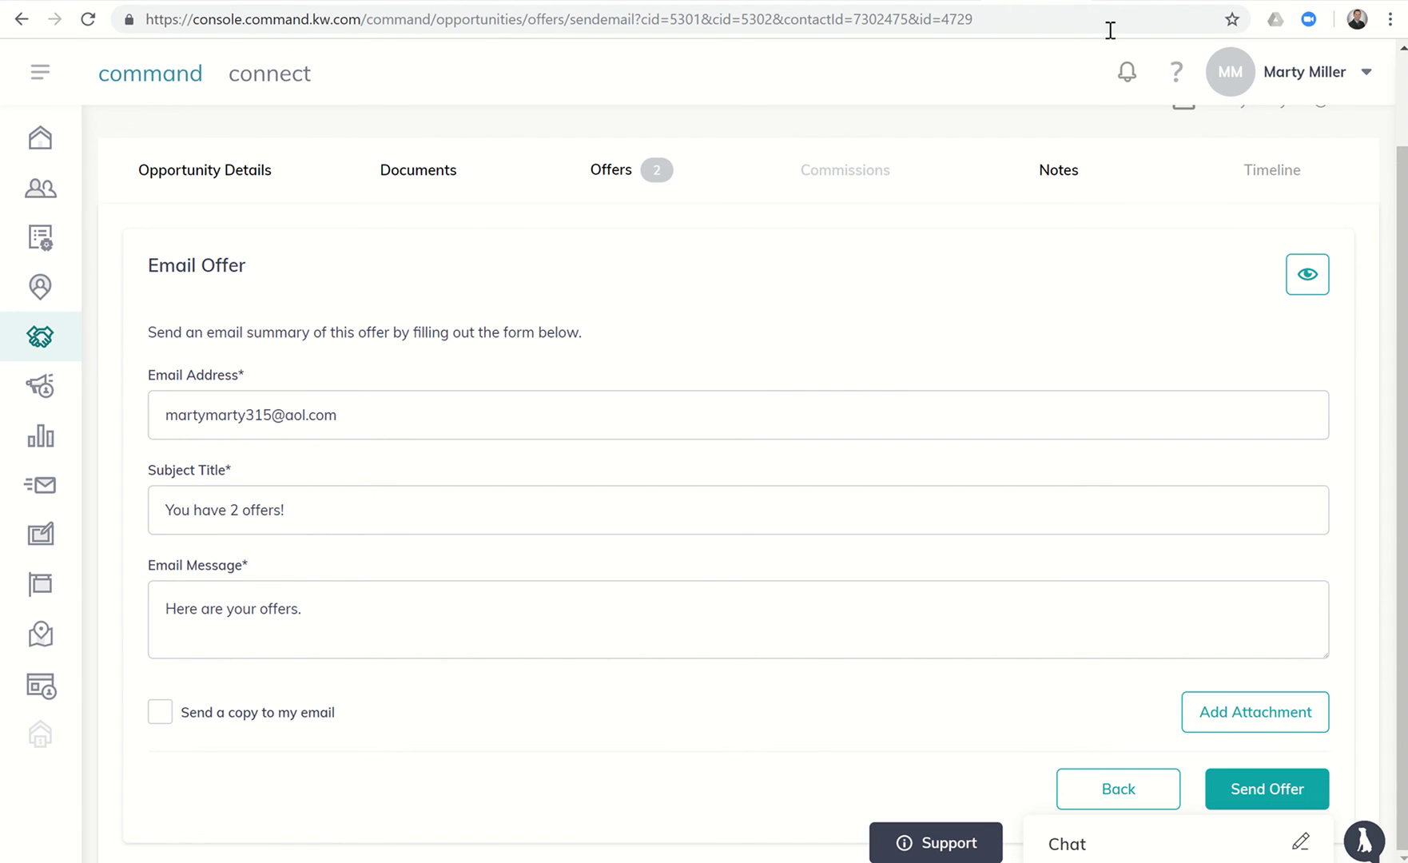
Step: Reload the AOL Mail inbox and check its new mail before going to Gmail
{"action": "left_click", "coordinate": [1137, 1]}
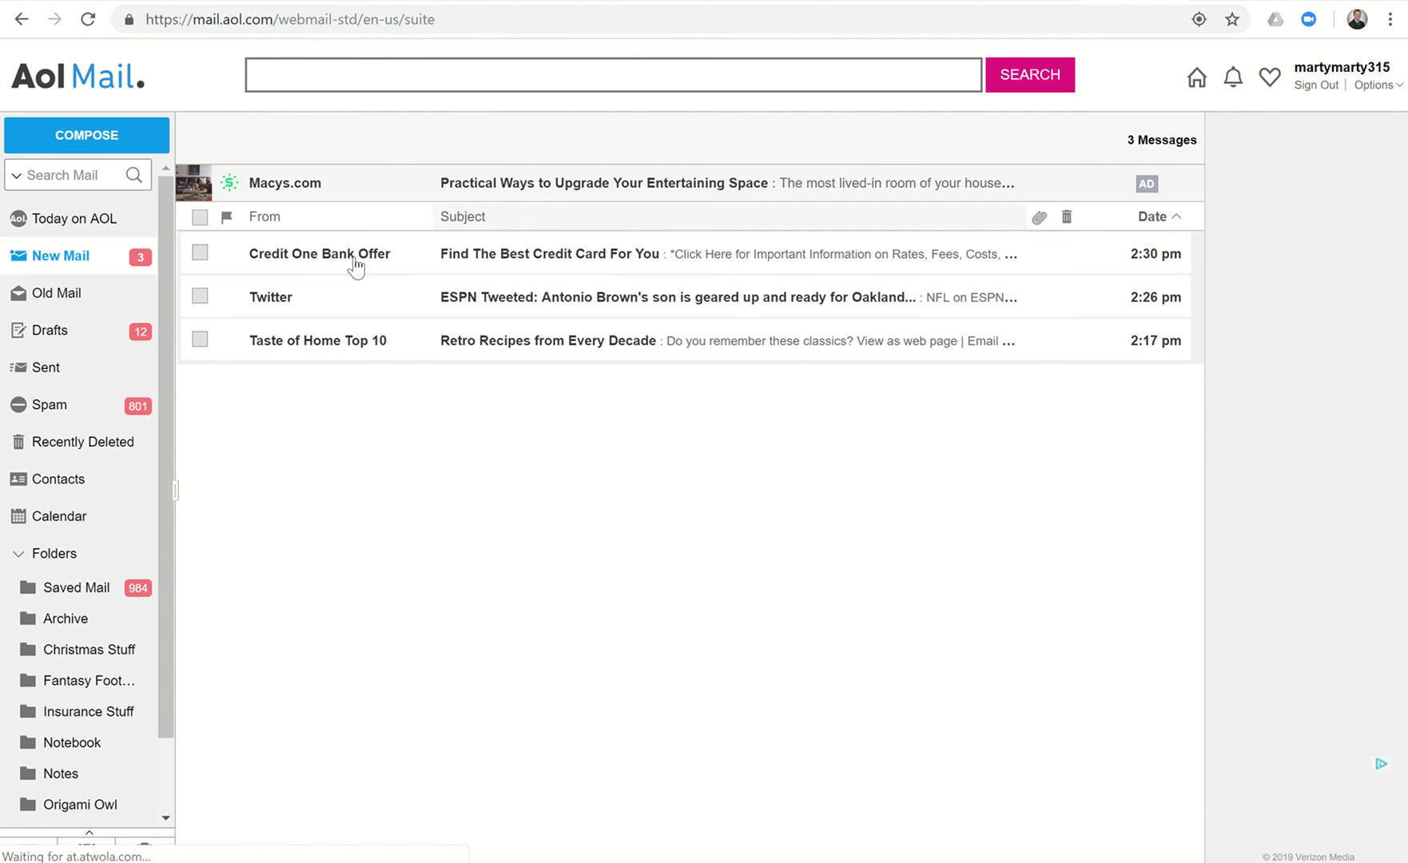
{"action": "left_click", "coordinate": [88, 19]}
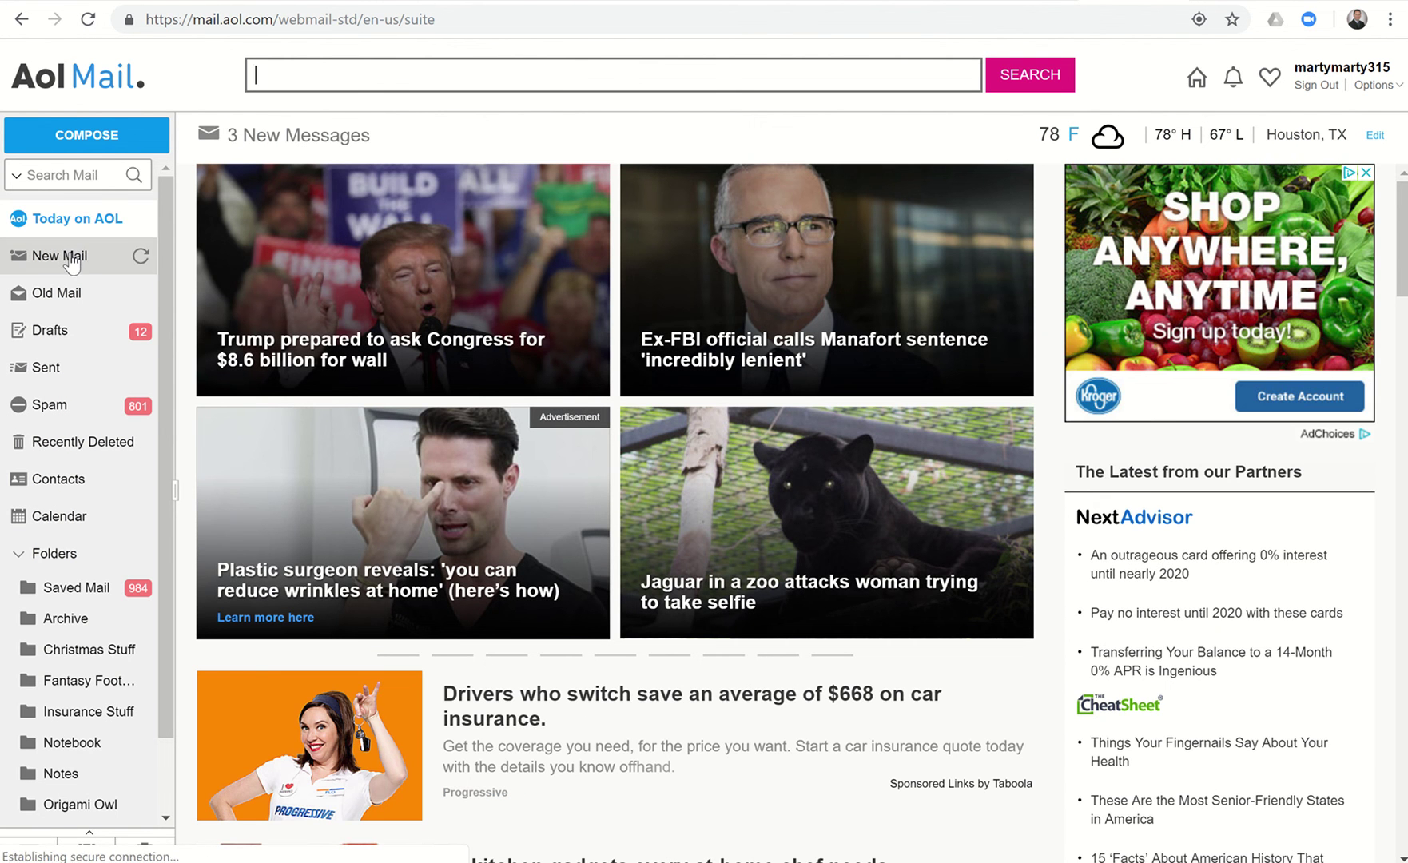
{"action": "left_click", "coordinate": [71, 256]}
{"action": "left_click", "coordinate": [67, 1]}
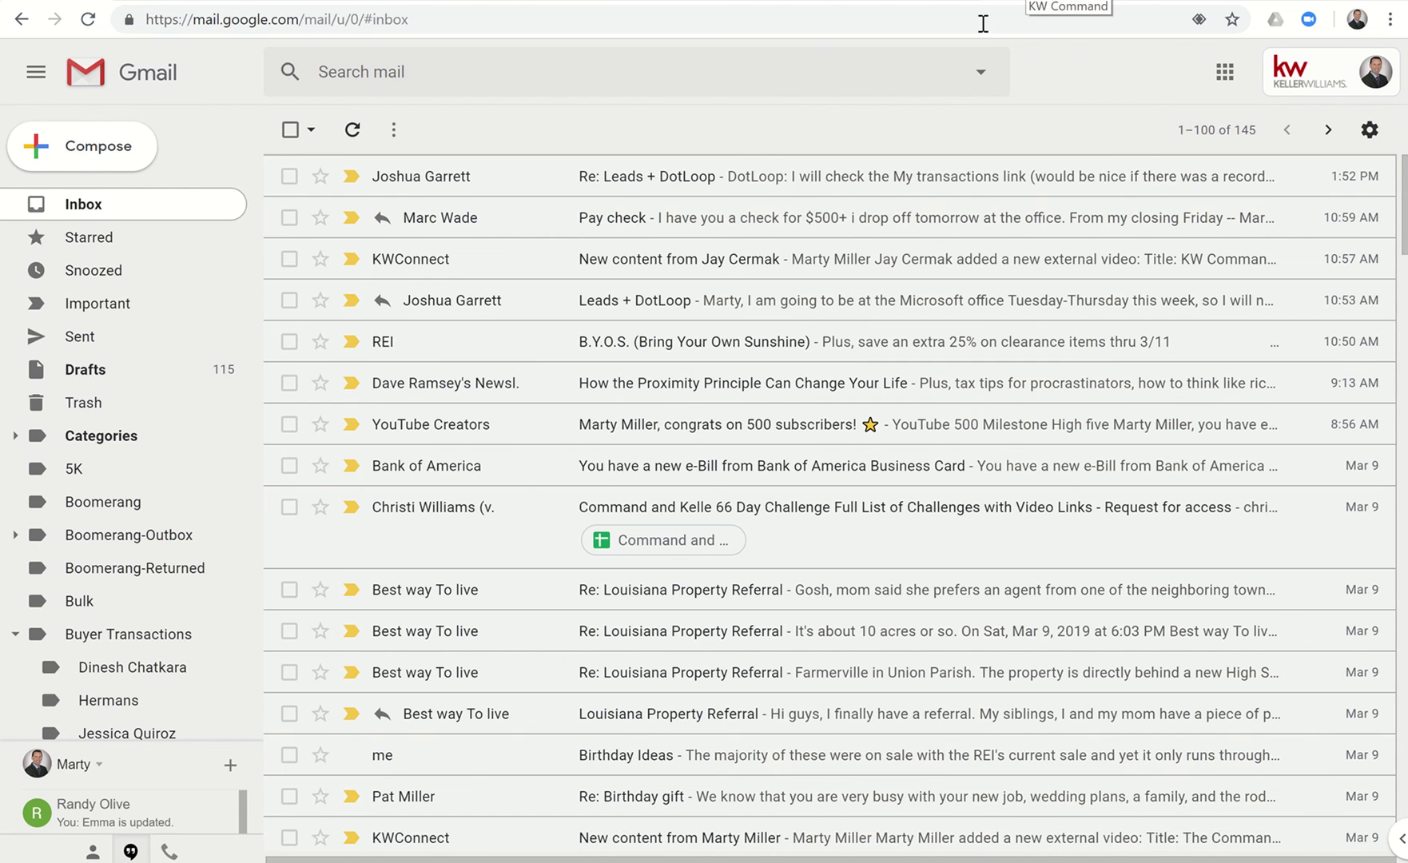
Step: Return from Gmail to the KW Command Email Offer form
{"action": "left_click", "coordinate": [1075, 3]}
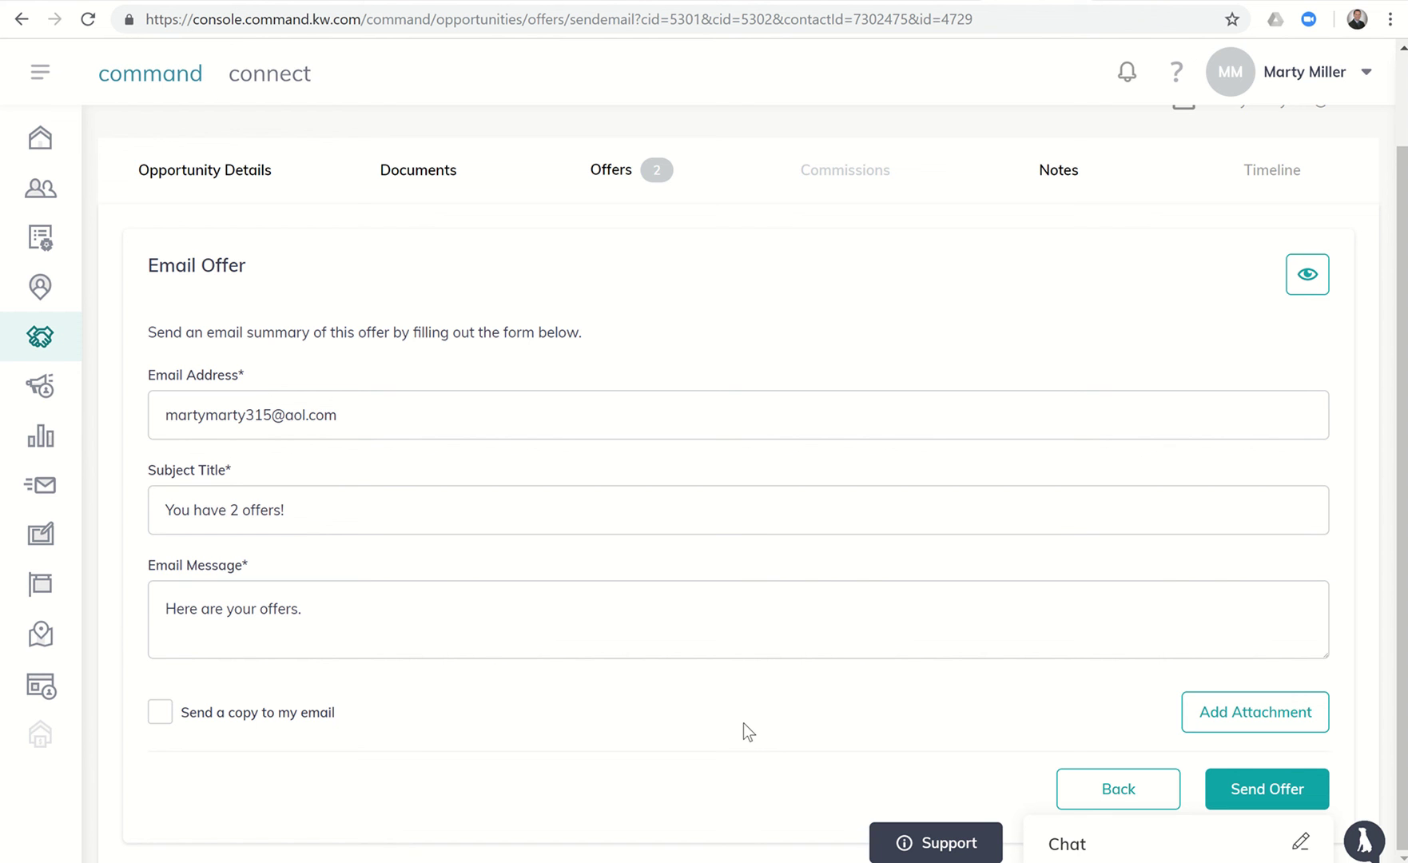
{"action": "left_click", "coordinate": [1310, 286]}
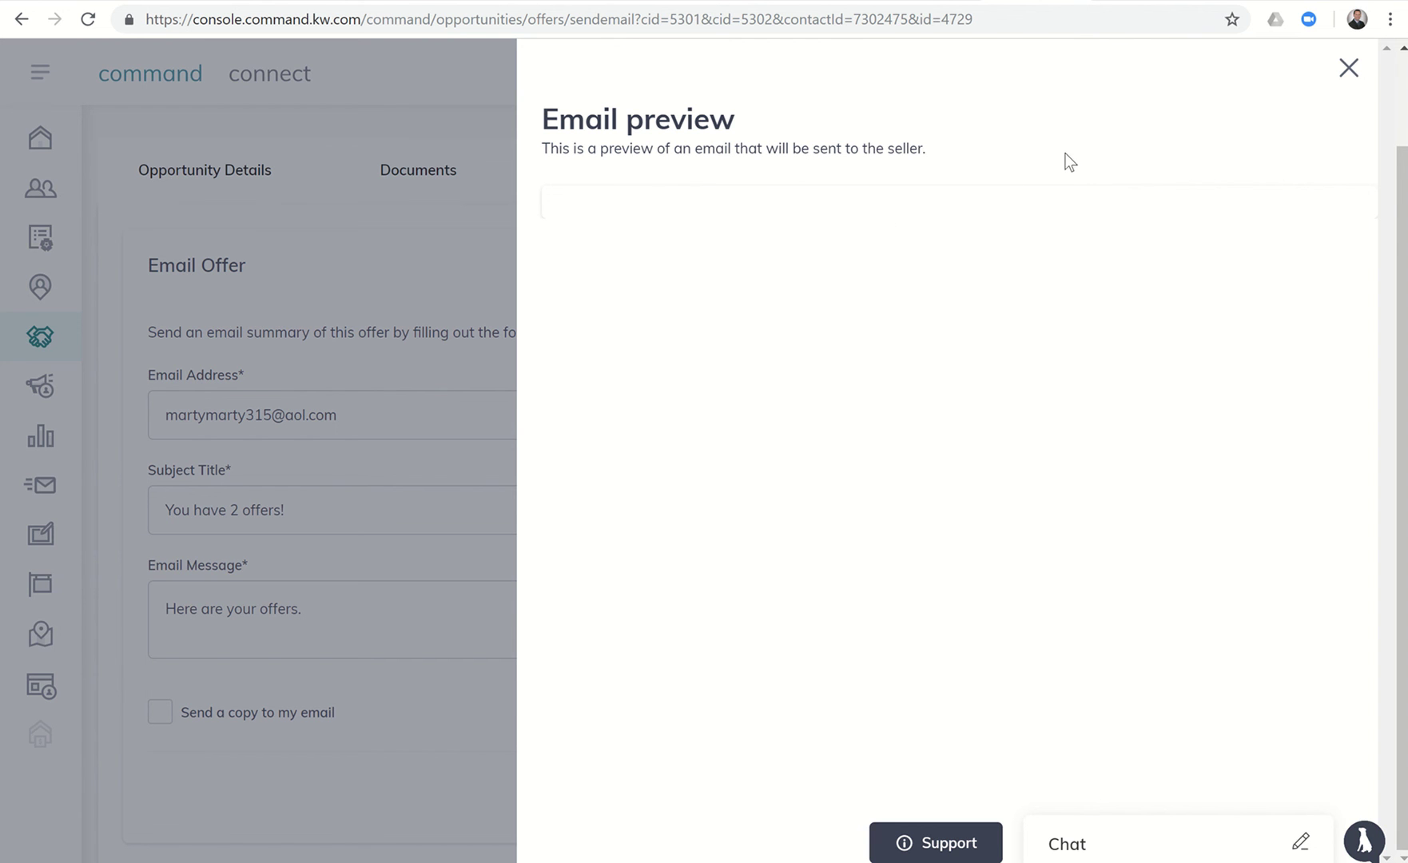
{"action": "left_click", "coordinate": [1349, 68]}
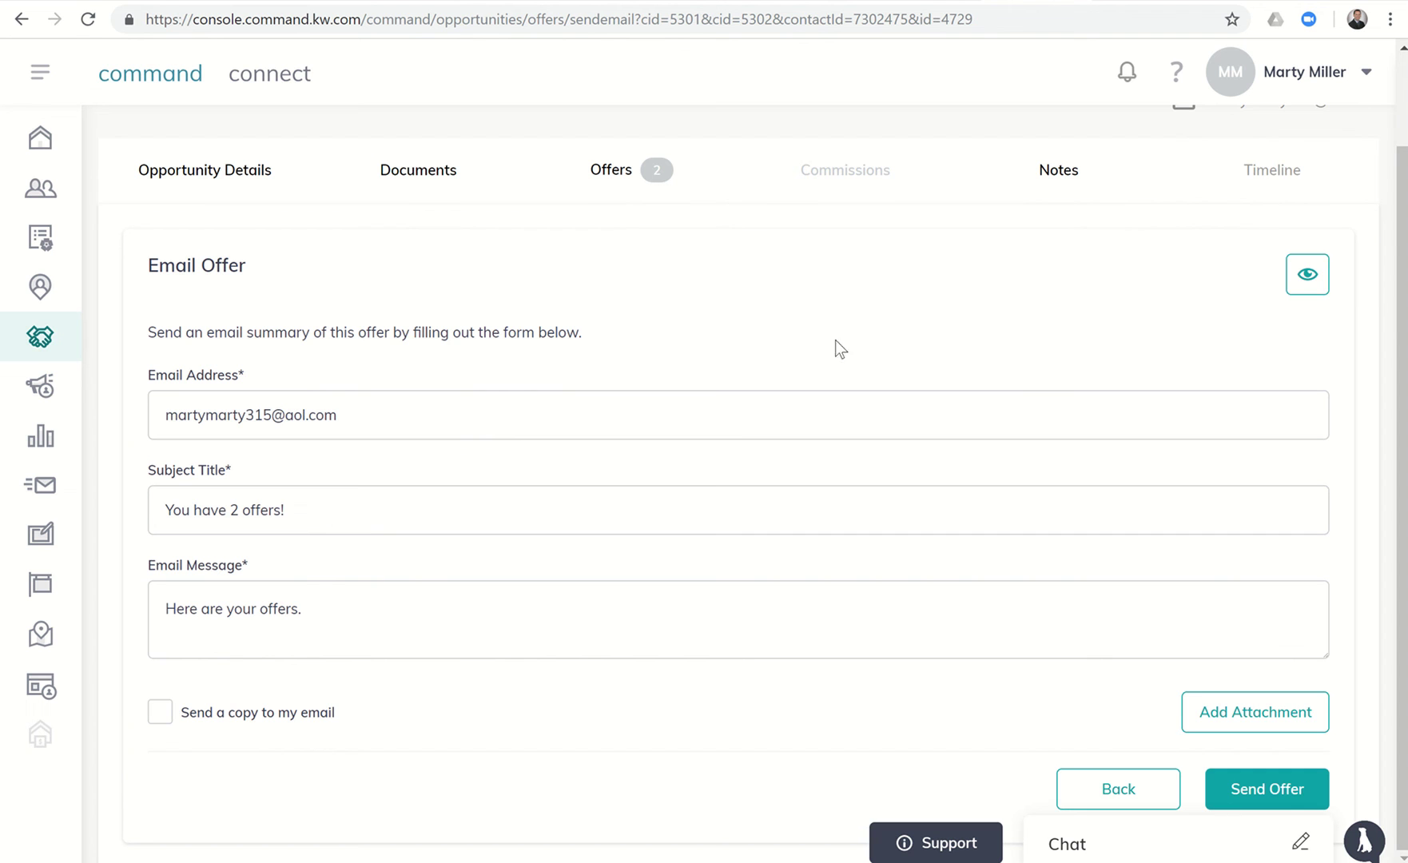